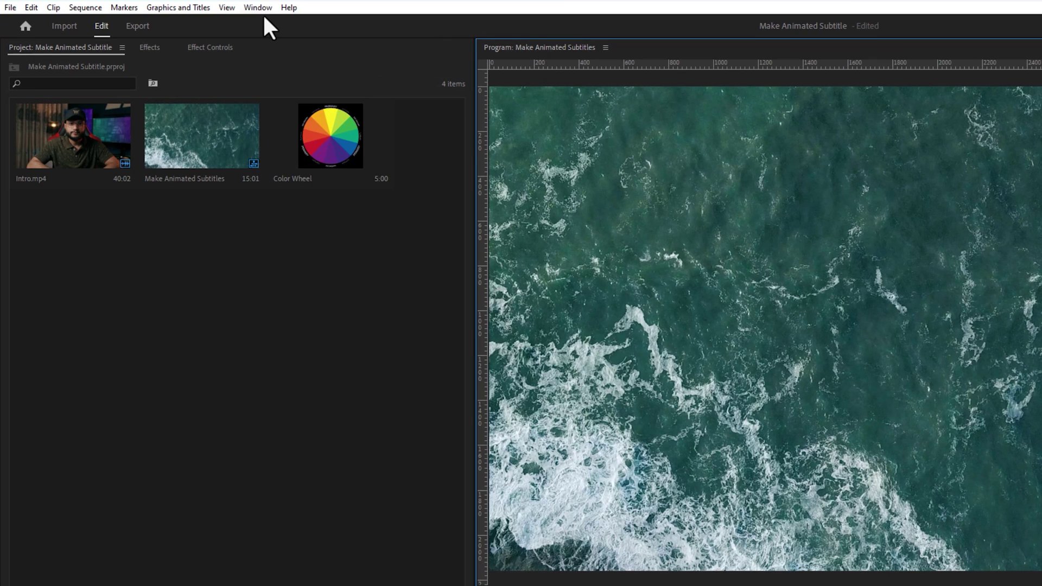
- Open the Text panel, transcribe Intro.mp4, and play it back to check the transcript
{"action": "left_click", "coordinate": [166, 13]}
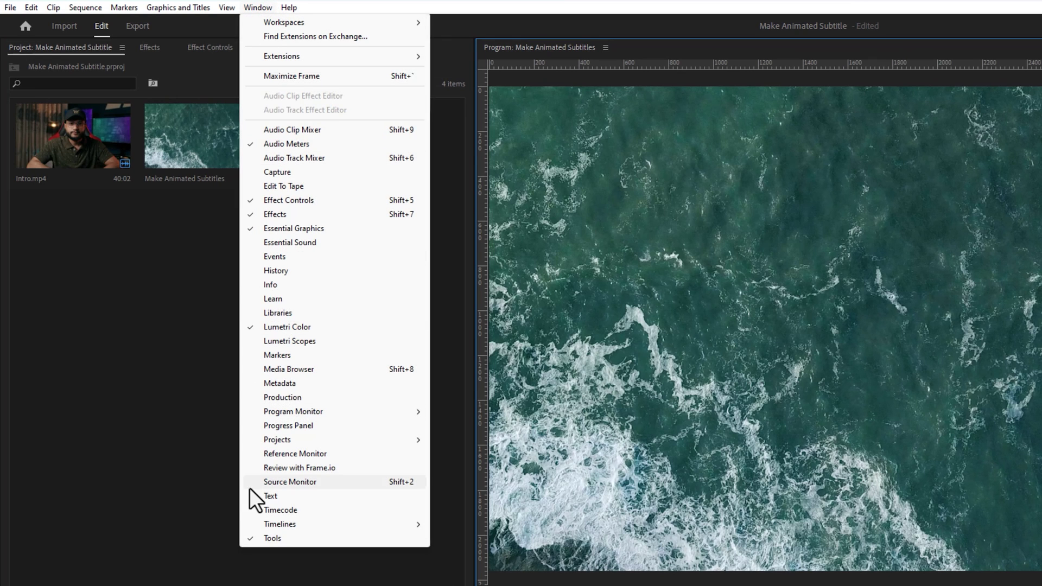
{"action": "left_click", "coordinate": [304, 495]}
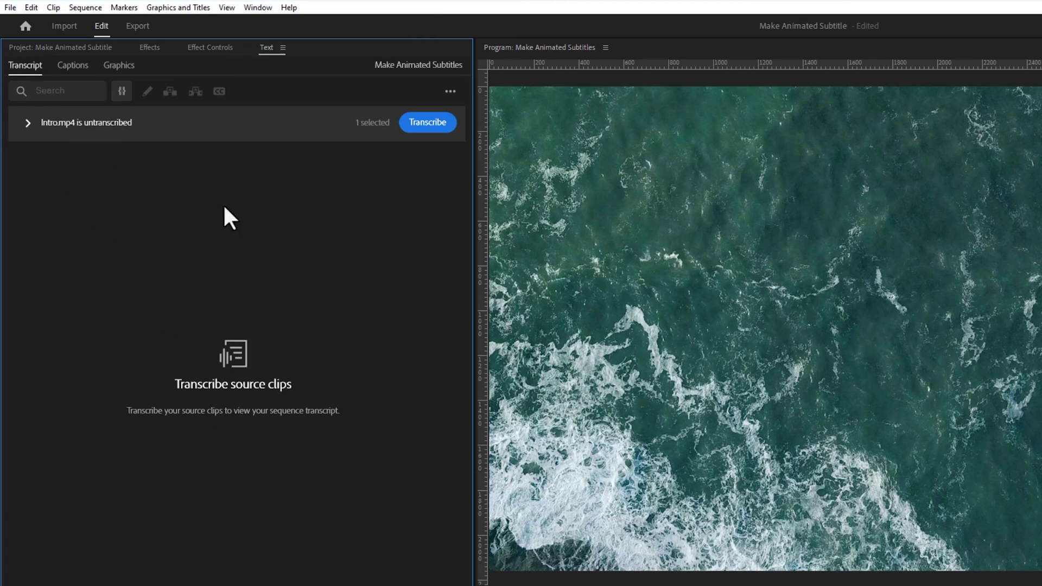
{"action": "left_click", "coordinate": [435, 133]}
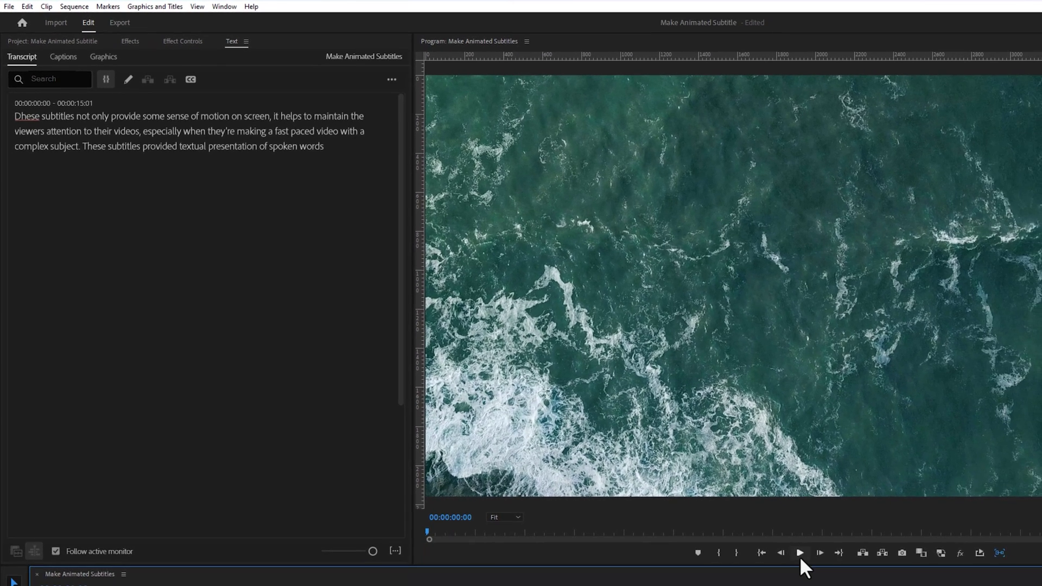
{"action": "left_click", "coordinate": [799, 554]}
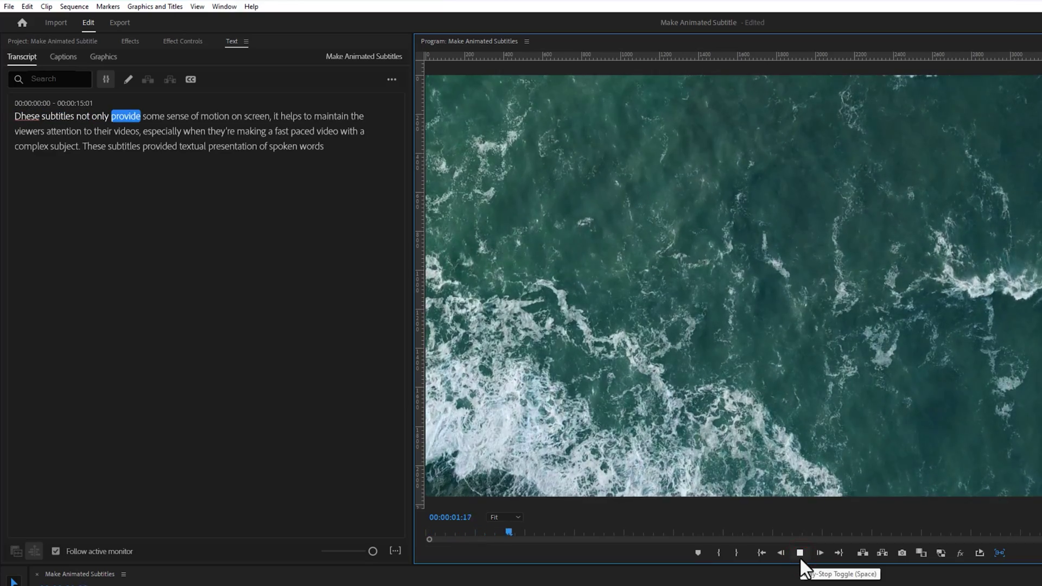
{"action": "left_click", "coordinate": [800, 553]}
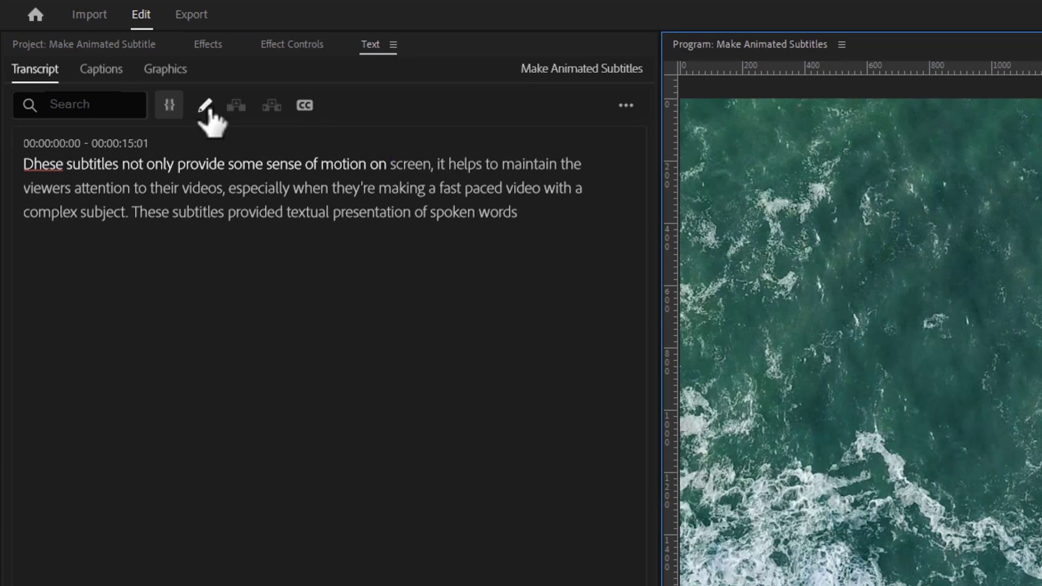
- Correct the misheard first word 'Dhese' to 'These' in the transcript
{"action": "left_click", "coordinate": [208, 108]}
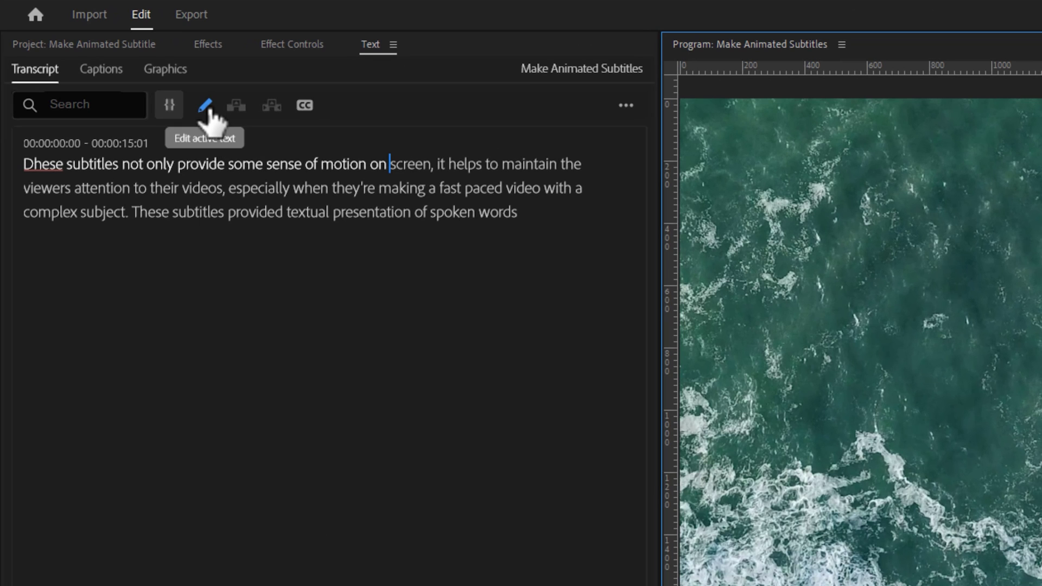
{"action": "left_click", "coordinate": [208, 112]}
{"action": "left_click", "coordinate": [75, 164]}
{"action": "double_click", "coordinate": [65, 164]}
{"action": "type", "text": "These"}
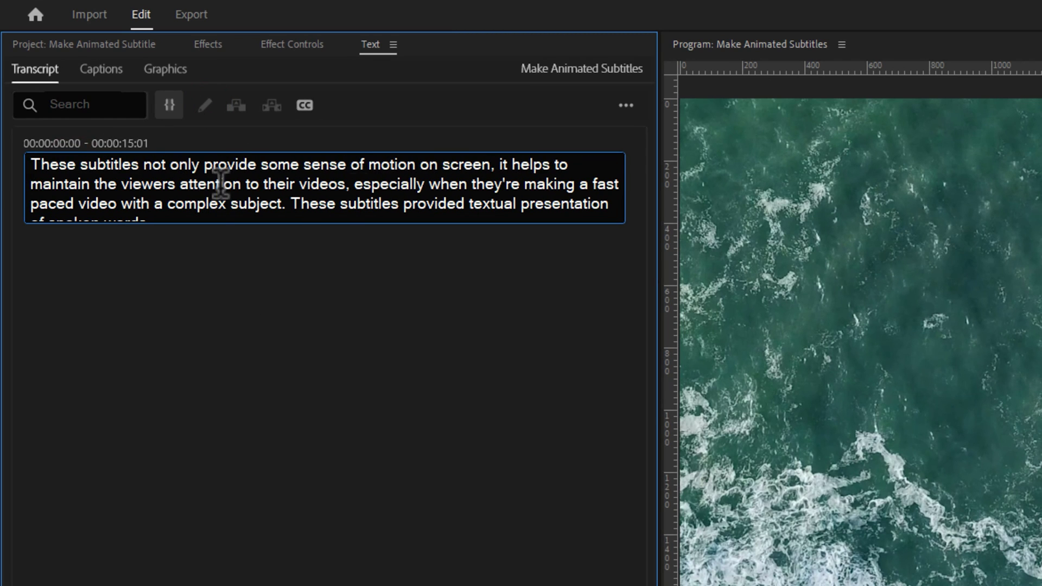
{"action": "left_click", "coordinate": [430, 282]}
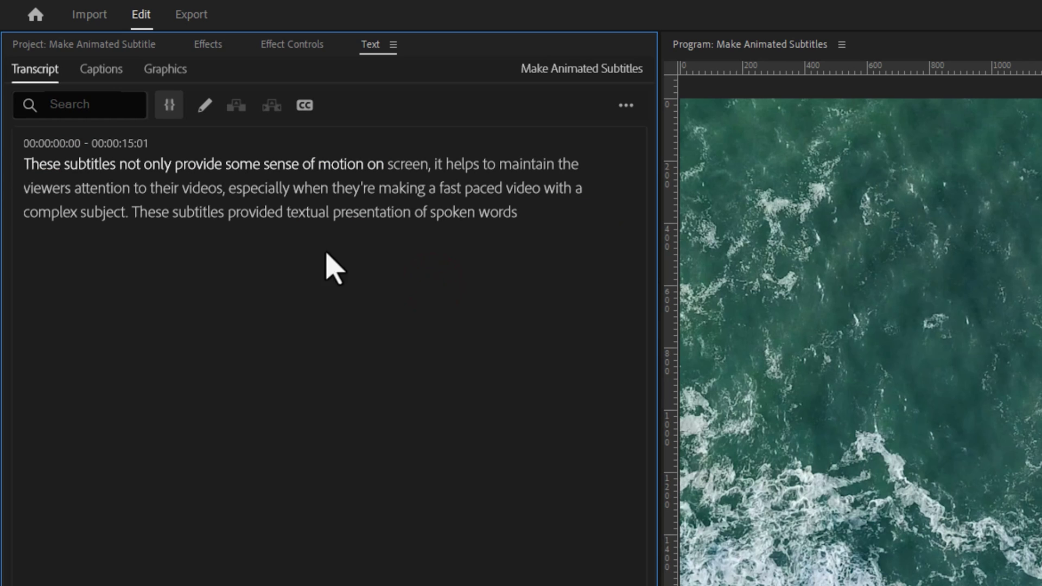
- Create single-line captions with a 10-character maximum length and a shorter minimum duration
{"action": "left_click", "coordinate": [310, 116]}
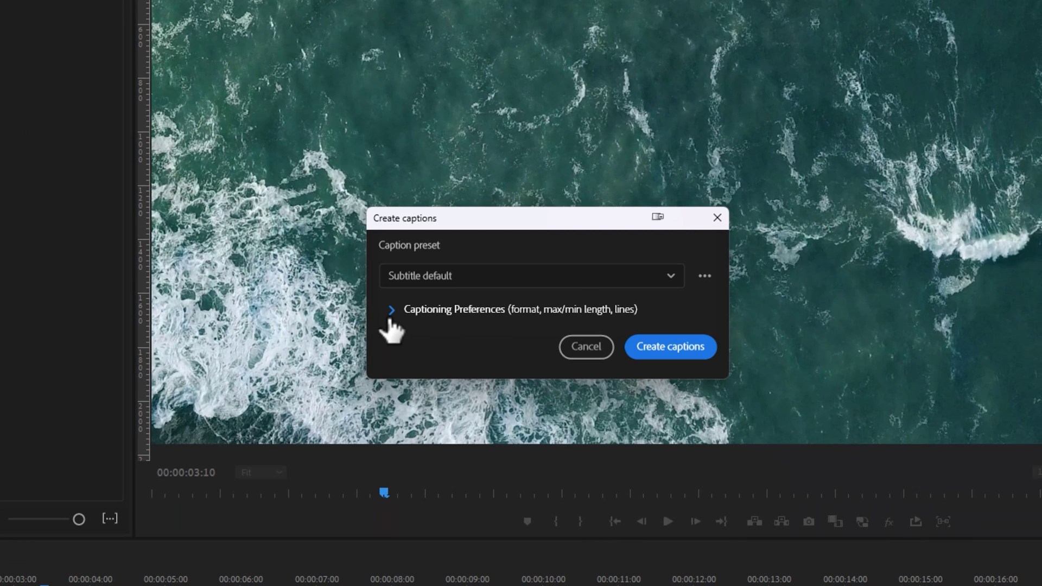
{"action": "left_click", "coordinate": [389, 317]}
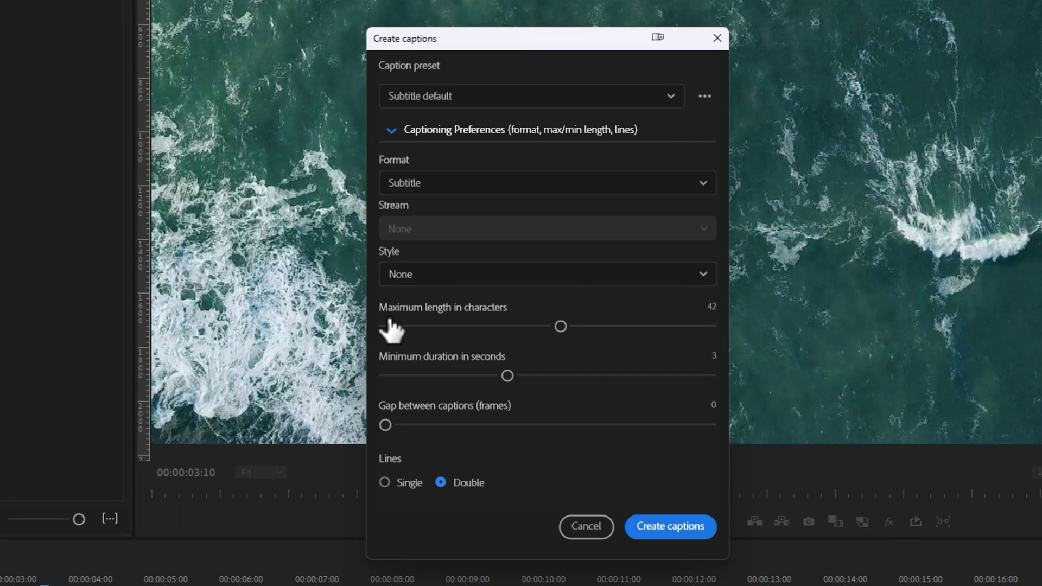
{"action": "left_click_drag", "start_coordinate": [565, 325], "coordinate": [398, 327]}
{"action": "left_click_drag", "start_coordinate": [507, 375], "coordinate": [379, 378]}
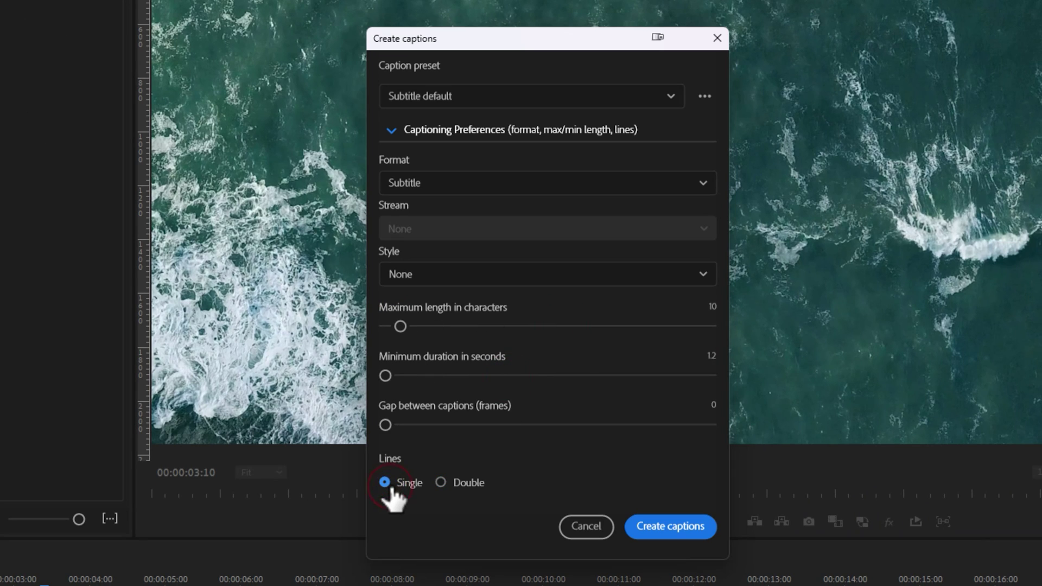
{"action": "left_click", "coordinate": [665, 530]}
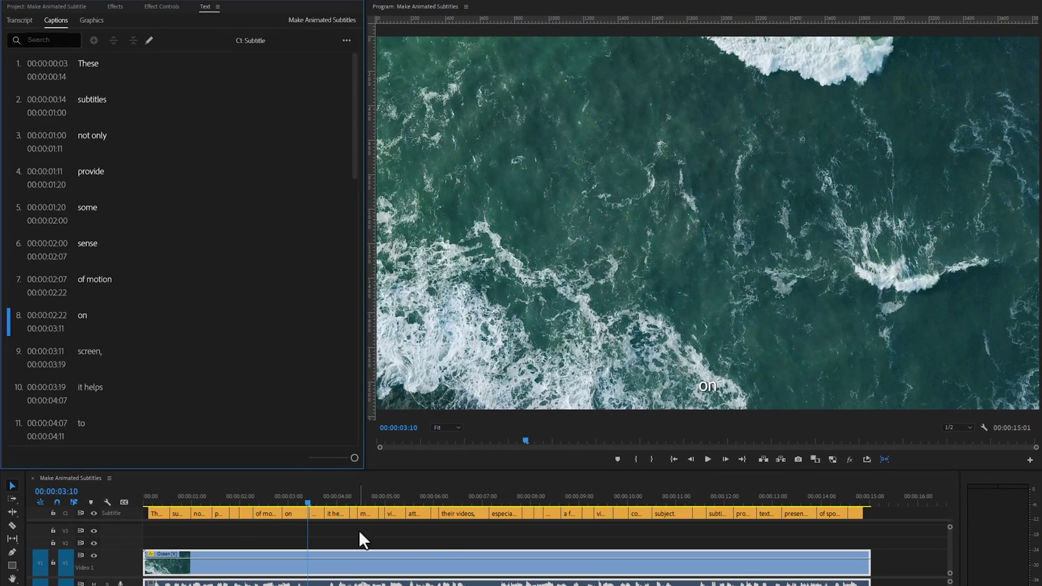
- Play back the new captions, then select the second caption, 'subtitles'
{"action": "left_click", "coordinate": [161, 497]}
{"action": "key", "text": "space"}
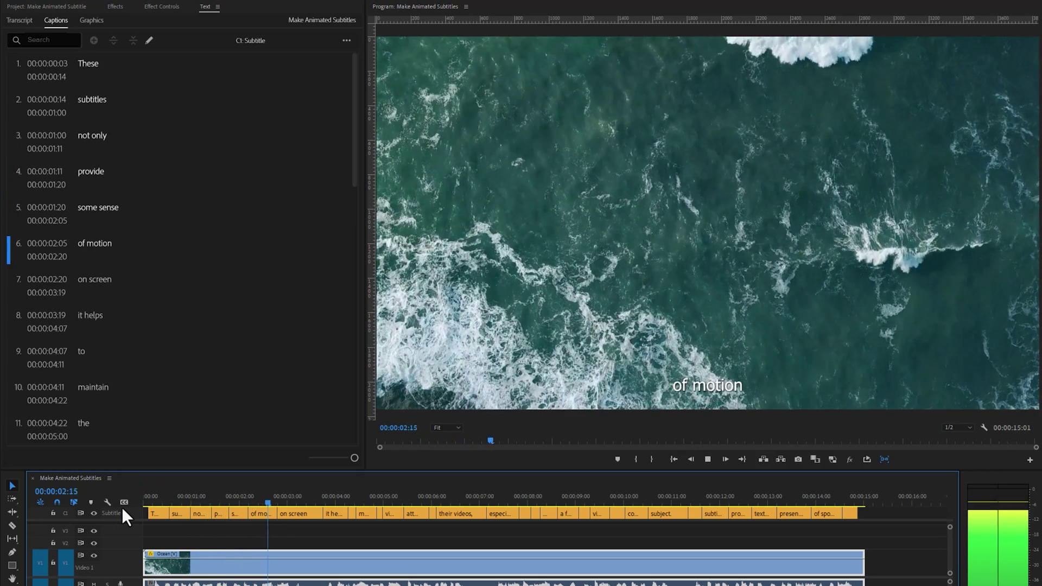
{"action": "key", "text": "space"}
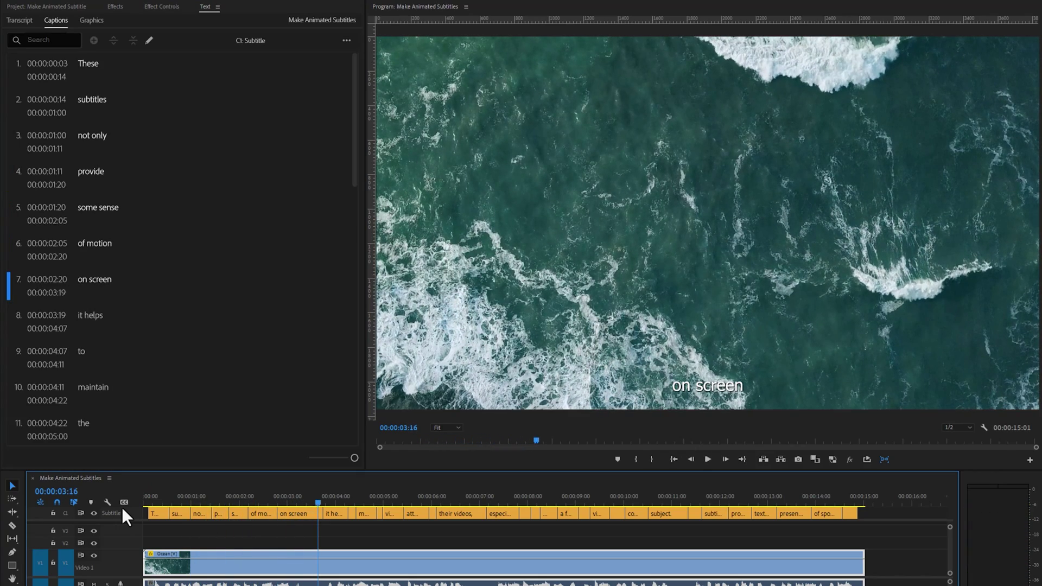
{"action": "left_click", "coordinate": [186, 499]}
{"action": "left_click", "coordinate": [184, 516]}
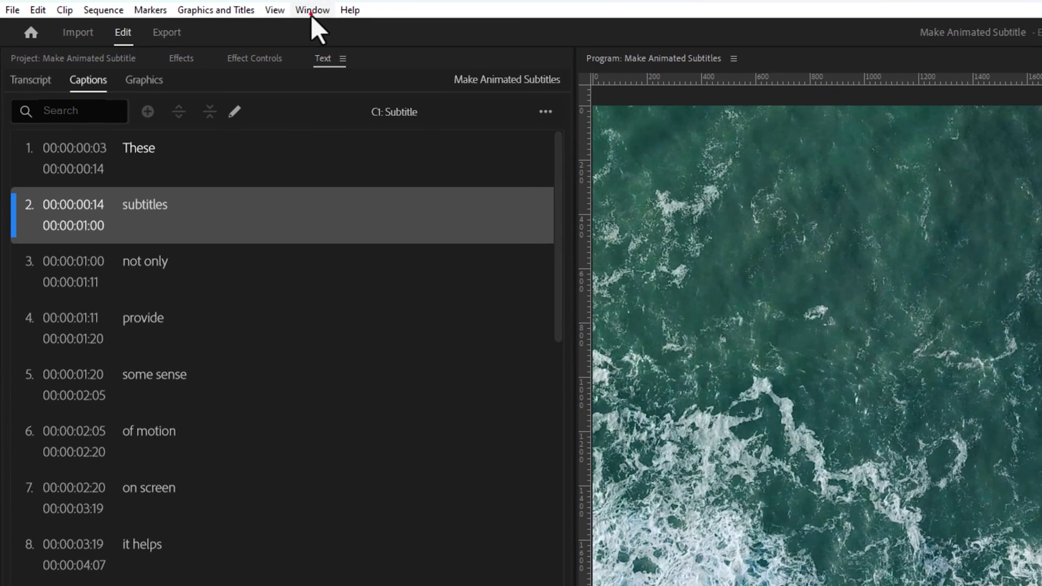
{"action": "left_click", "coordinate": [310, 10]}
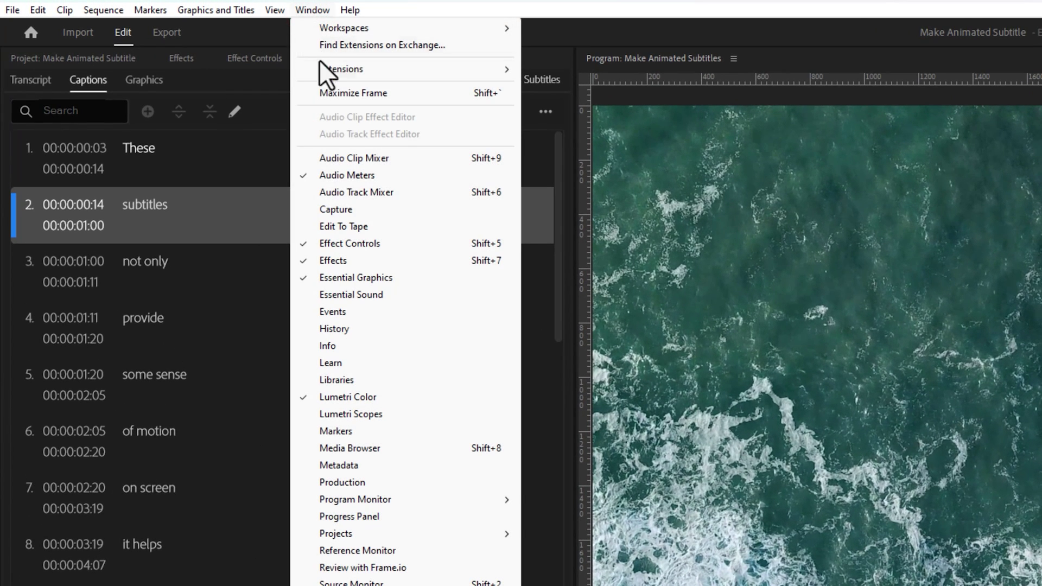
- Set the caption font to Komika Axis at size 80 in Essential Graphics
{"action": "left_click", "coordinate": [395, 280]}
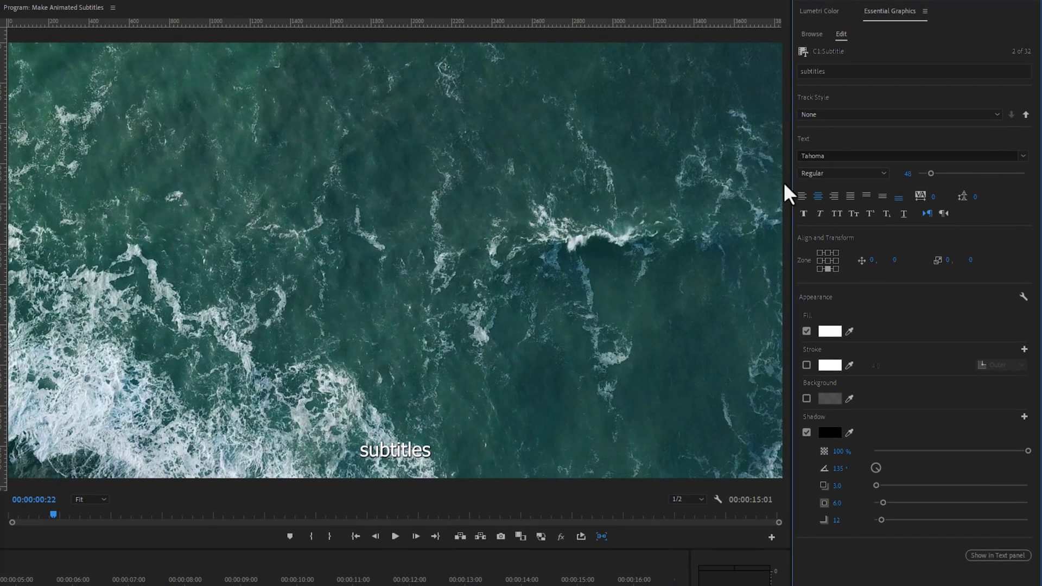
{"action": "left_click", "coordinate": [838, 156]}
{"action": "type", "text": "komi"}
{"action": "left_click", "coordinate": [867, 186]}
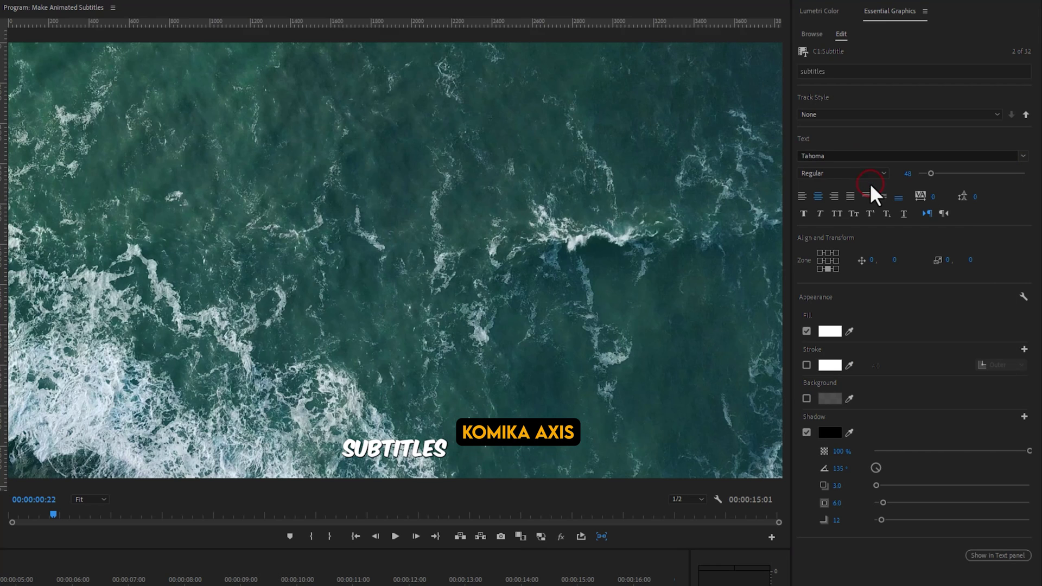
{"action": "left_click", "coordinate": [903, 173]}
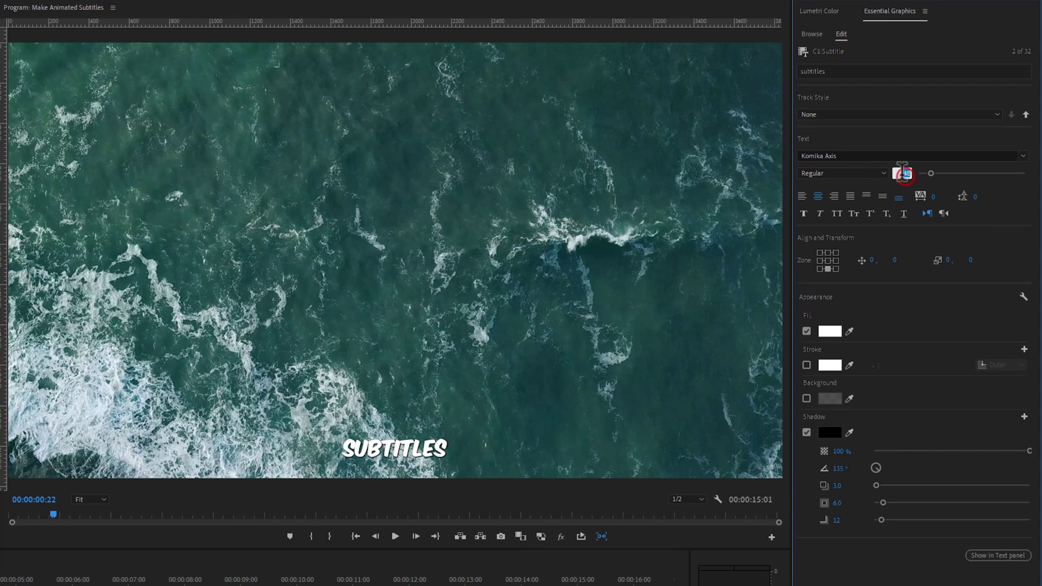
{"action": "key", "text": "Return"}
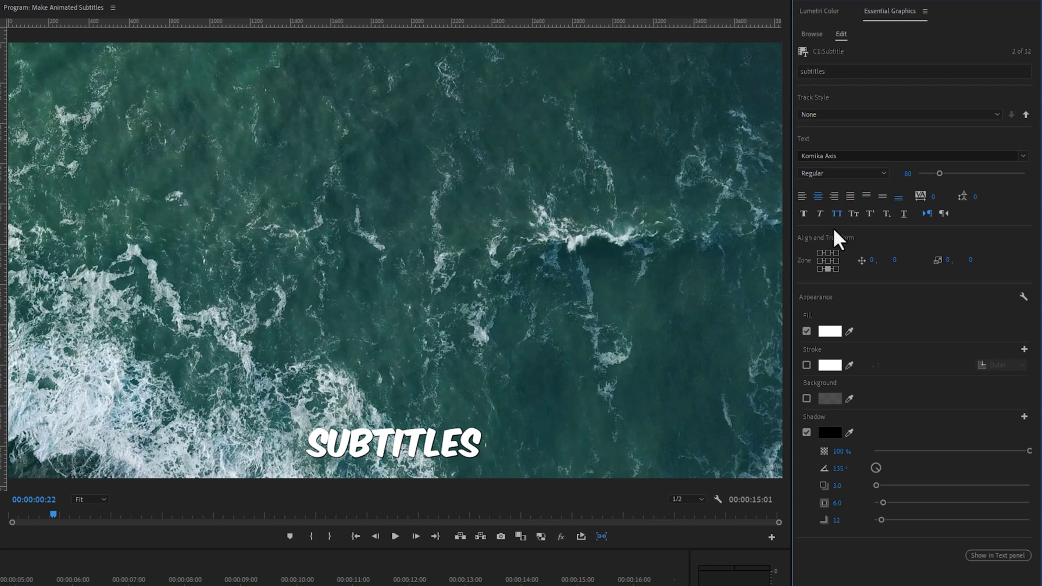
- Place the caption block in the frame centre with vertically centred text
{"action": "left_click", "coordinate": [827, 260]}
{"action": "left_click", "coordinate": [829, 253]}
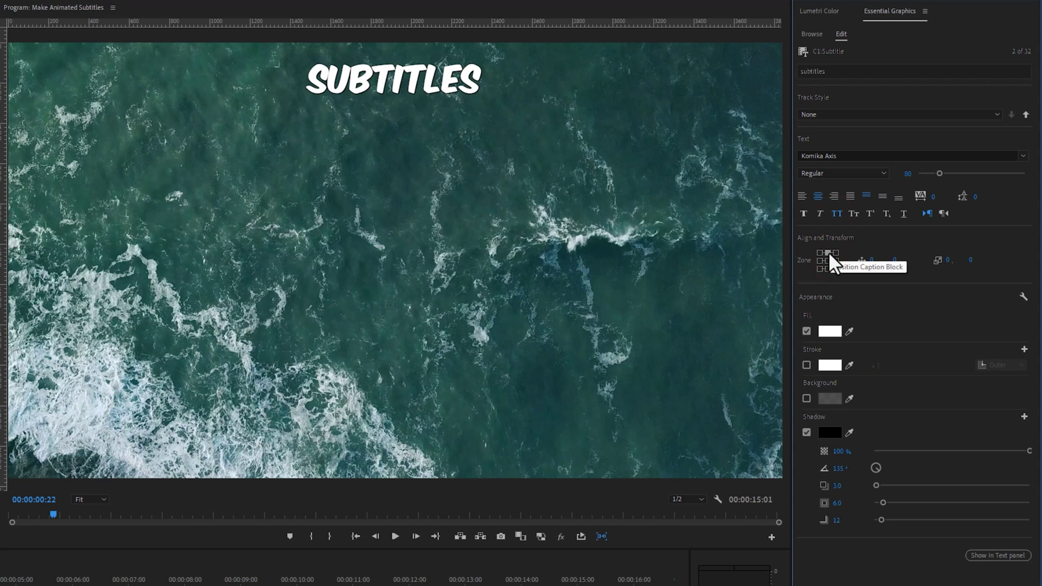
{"action": "left_click", "coordinate": [829, 261]}
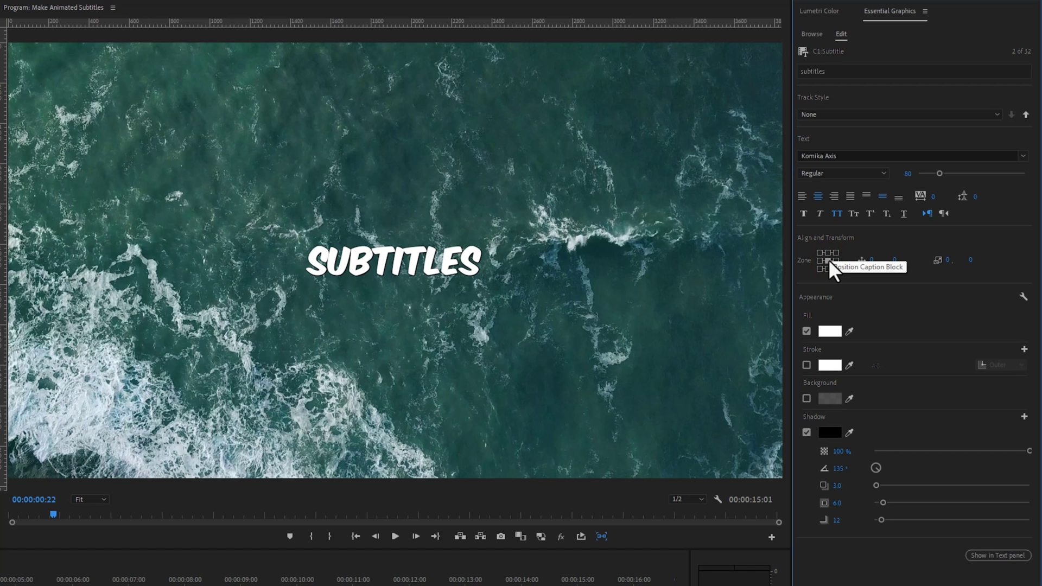
{"action": "left_click", "coordinate": [883, 198]}
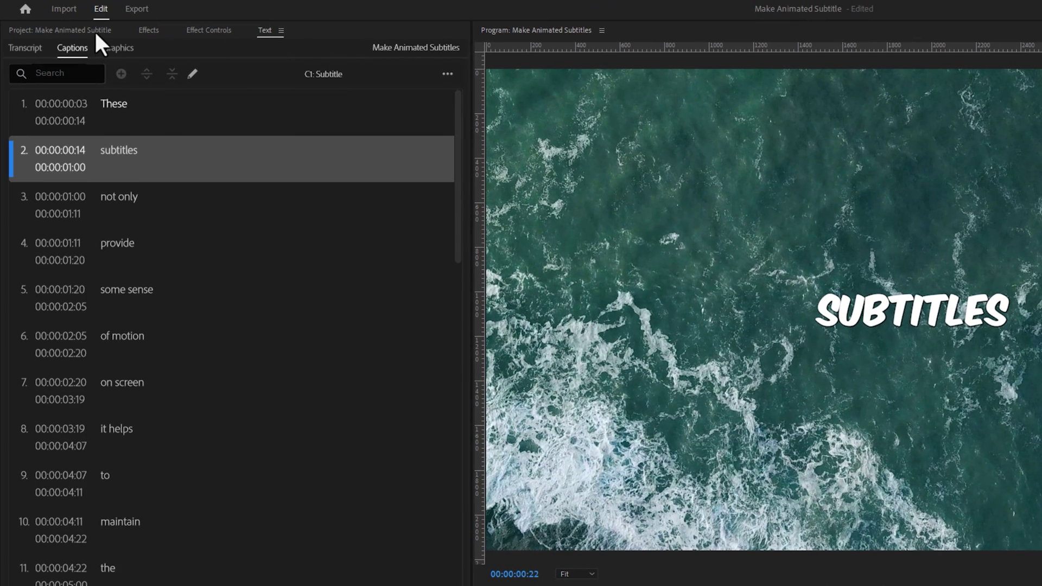
- Open the Color Wheel clip for reference and switch the caption fill to a linear gradient
{"action": "left_click", "coordinate": [95, 31]}
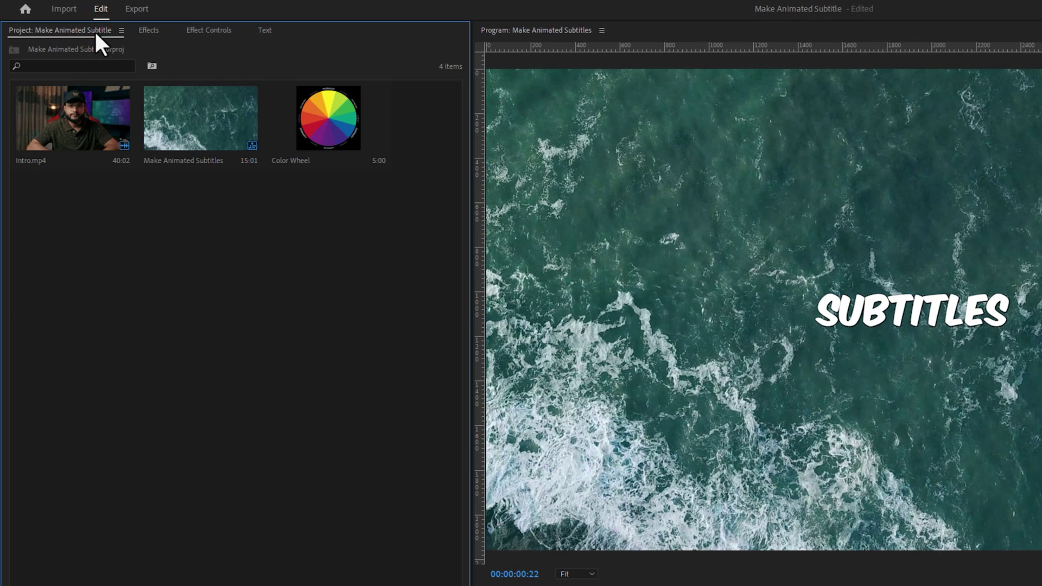
{"action": "double_click", "coordinate": [310, 125]}
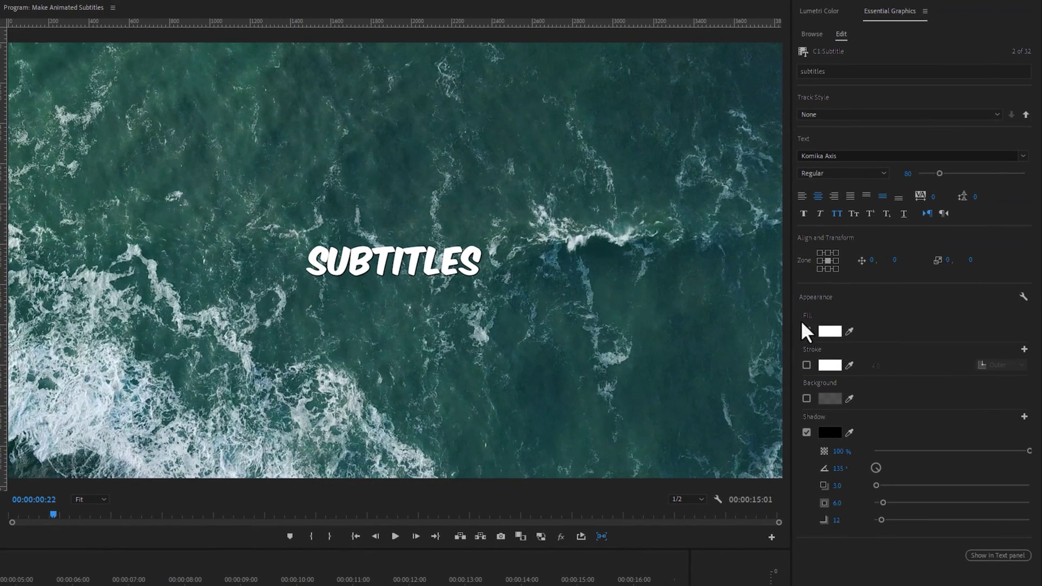
{"action": "left_click", "coordinate": [830, 331]}
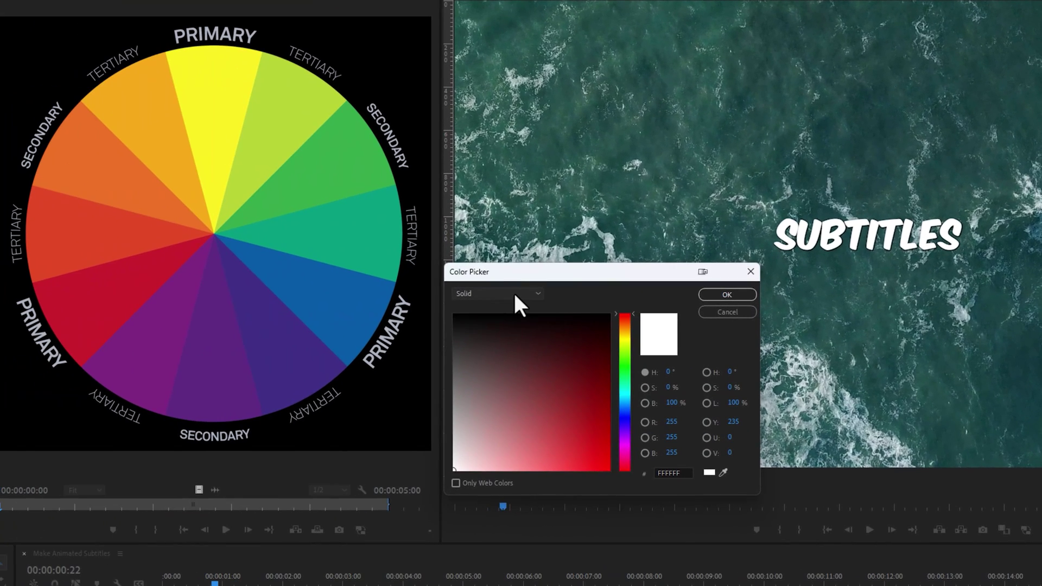
{"action": "left_click", "coordinate": [465, 296]}
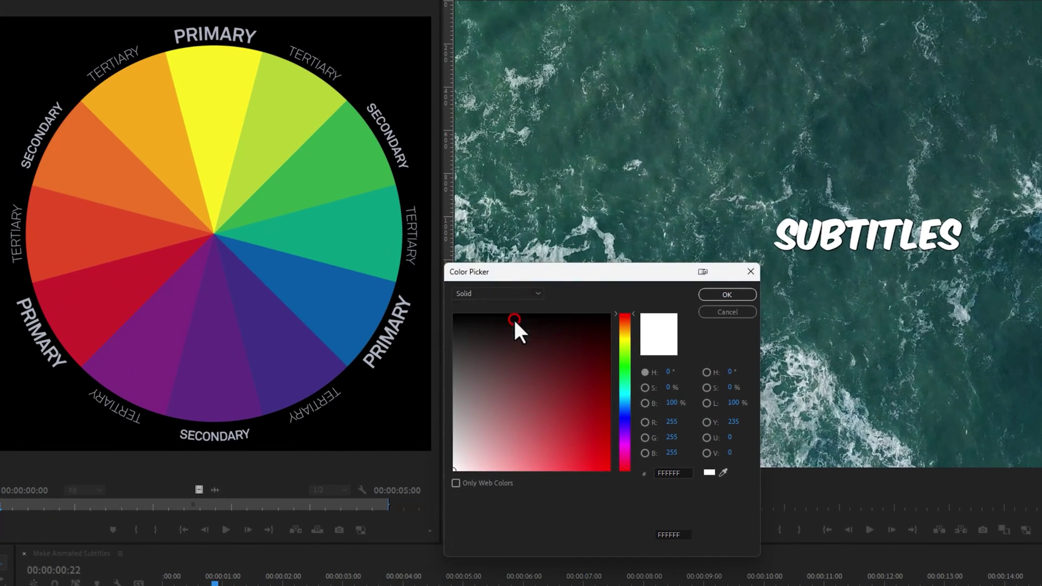
{"action": "left_click", "coordinate": [464, 320]}
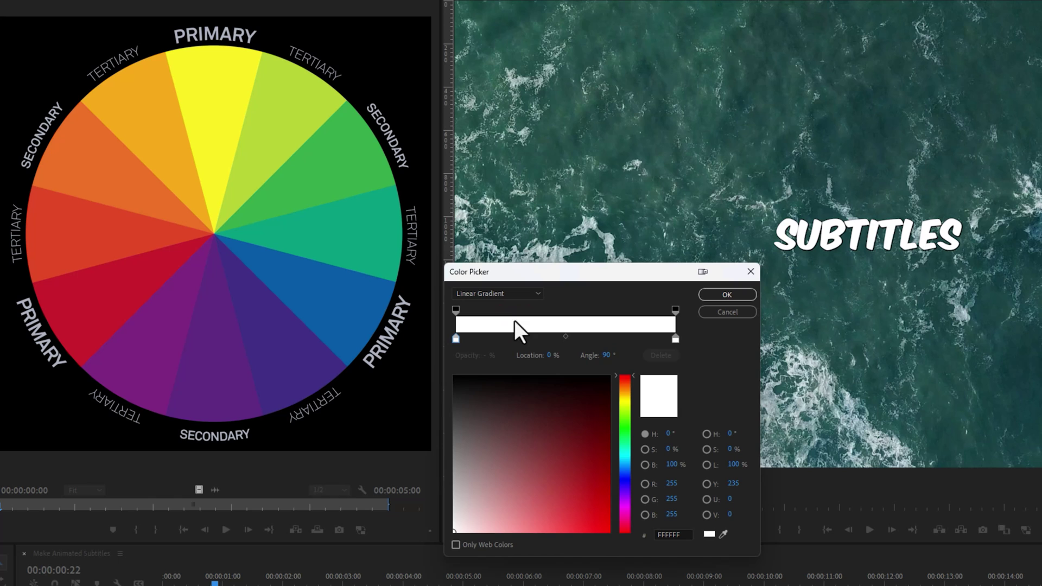
- Sample yellow-orange and orange from the colour wheel for the gradient stops, then enable Stroke
{"action": "left_click", "coordinate": [725, 535]}
{"action": "left_click", "coordinate": [170, 161]}
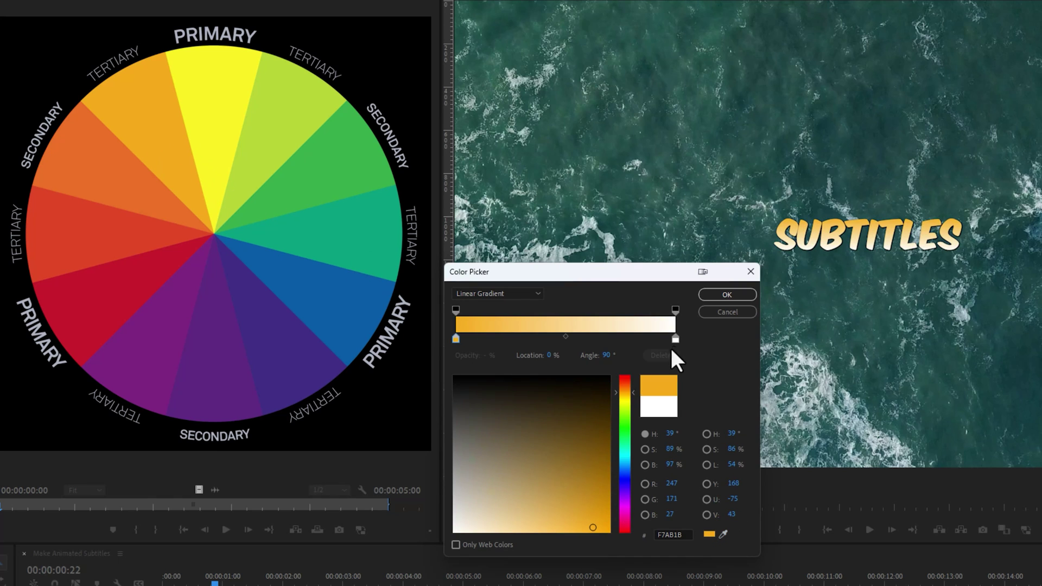
{"action": "left_click", "coordinate": [676, 340]}
{"action": "left_click", "coordinate": [722, 535]}
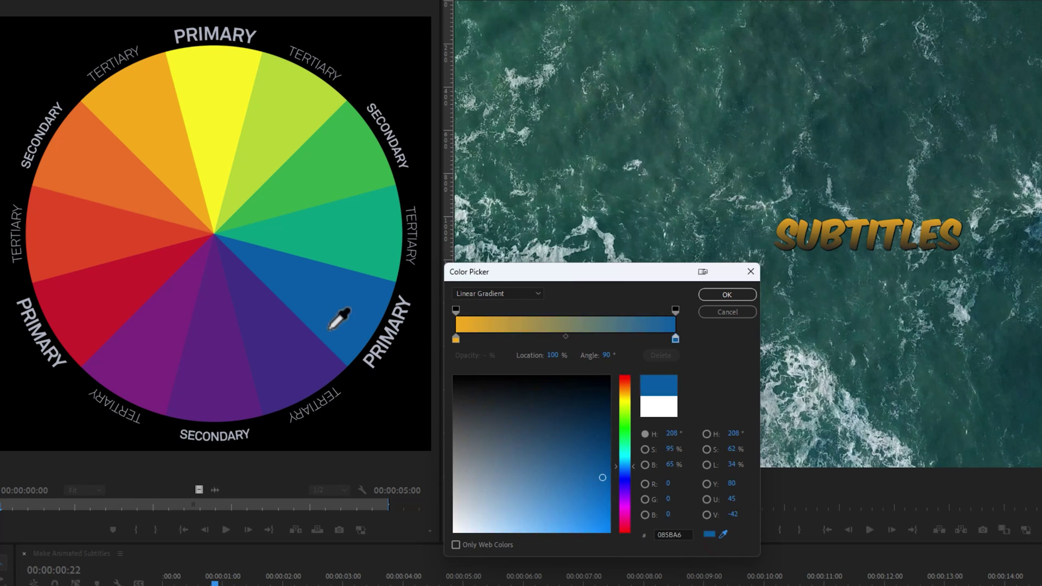
{"action": "left_click", "coordinate": [123, 175]}
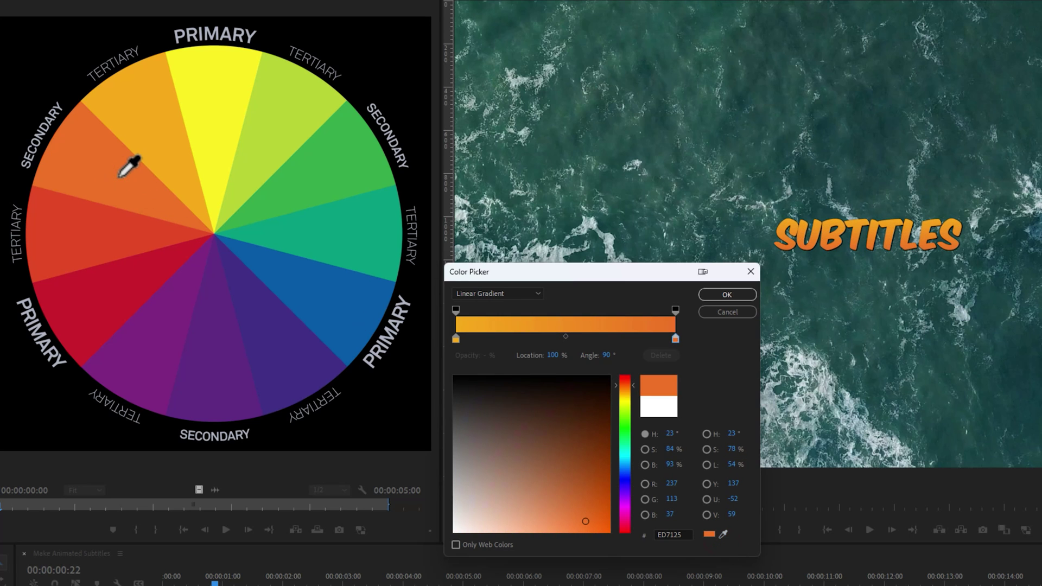
{"action": "left_click", "coordinate": [727, 295]}
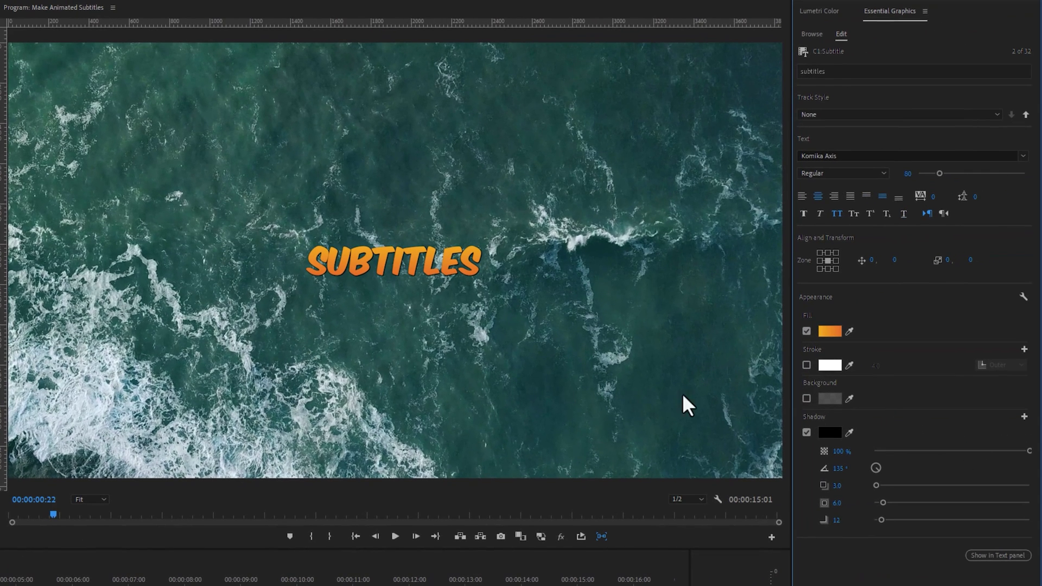
{"action": "left_click", "coordinate": [807, 365]}
- Make the caption outline black with a width of 15
{"action": "left_click", "coordinate": [830, 365]}
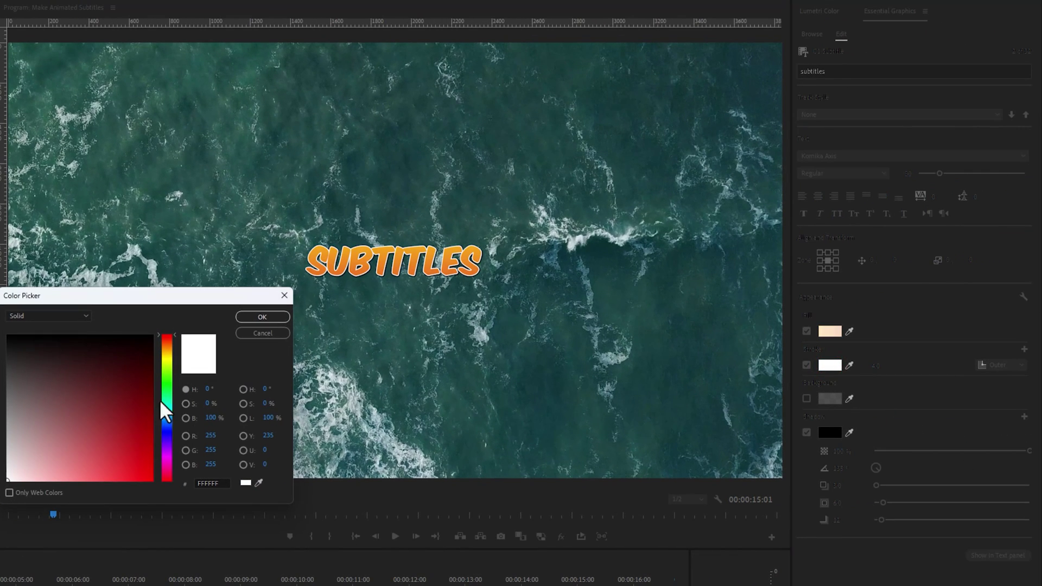
{"action": "left_click_drag", "start_coordinate": [58, 365], "coordinate": [8, 334]}
{"action": "left_click", "coordinate": [262, 317]}
{"action": "left_click", "coordinate": [885, 365]}
{"action": "type", "text": "15"}
{"action": "key", "text": "Return"}
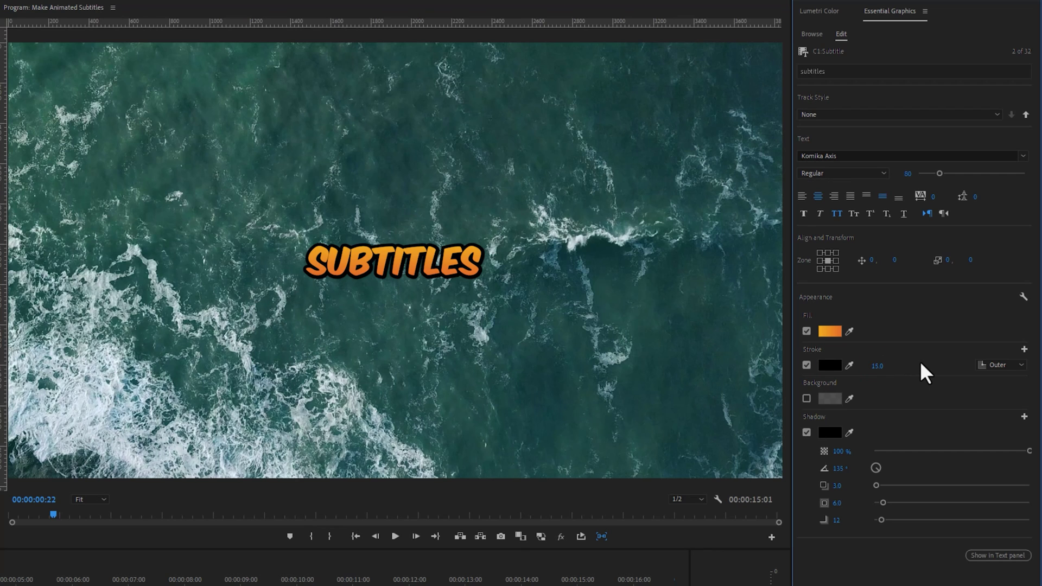
- Save the current caption look as a new track style named 'EA Subtitle'
{"action": "left_click", "coordinate": [842, 116]}
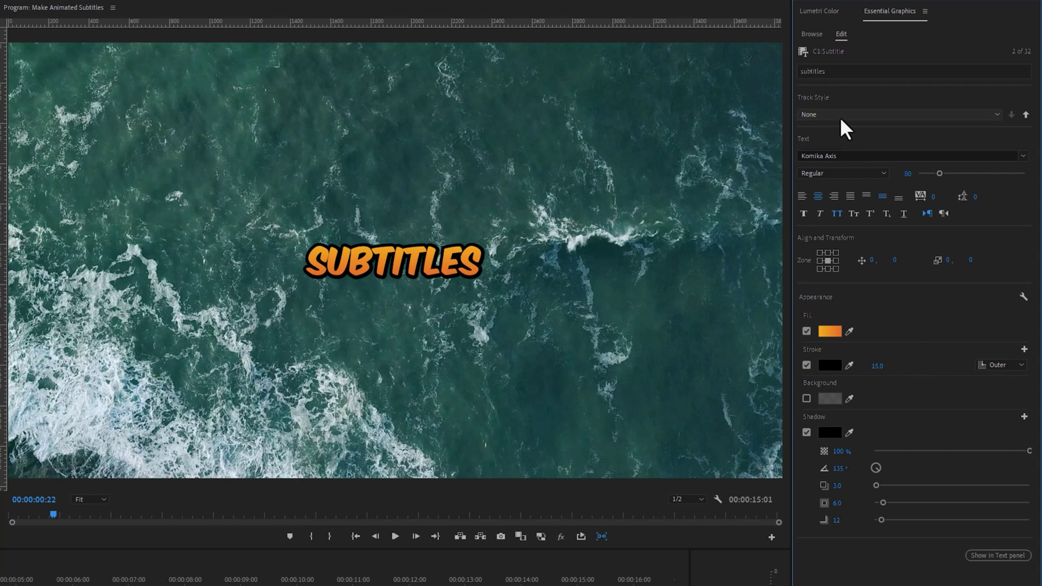
{"action": "left_click", "coordinate": [825, 127]}
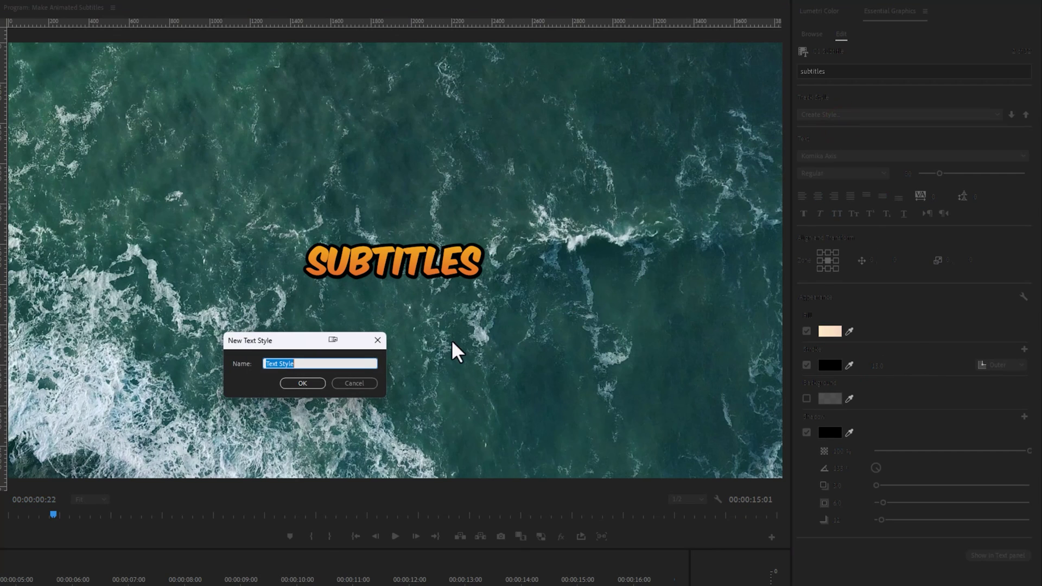
{"action": "type", "text": "EA S"}
{"action": "left_click", "coordinate": [311, 385]}
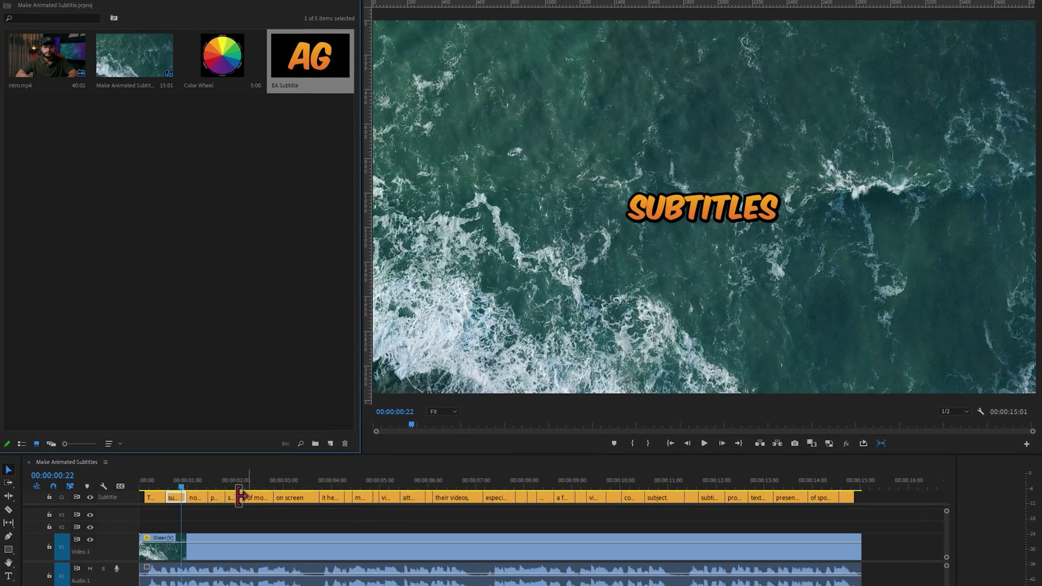
- Play the sequence from the start to preview the styled subtitles
{"action": "left_click", "coordinate": [151, 482]}
{"action": "key", "text": "space"}
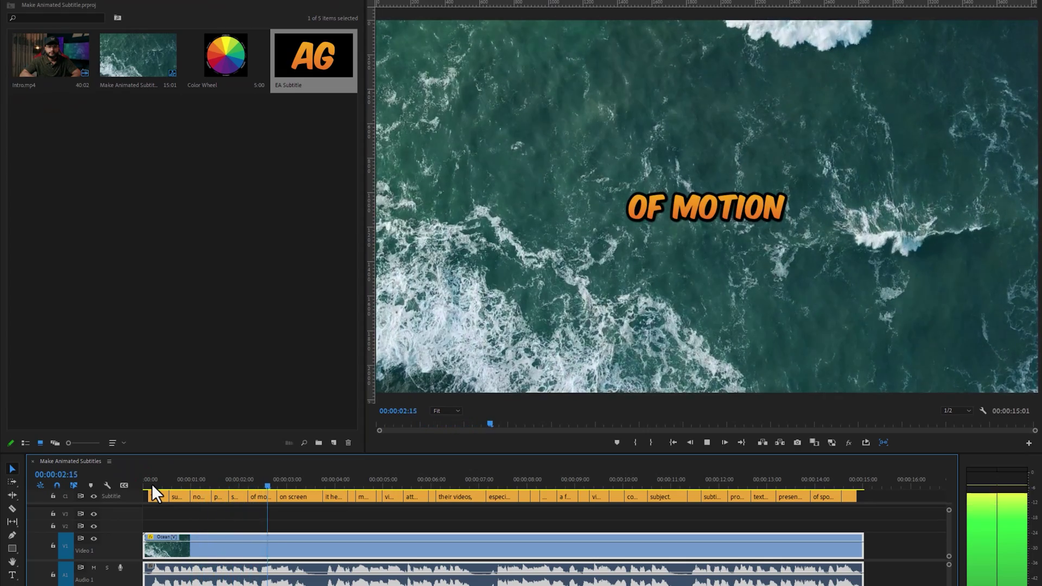
{"action": "key", "text": "space"}
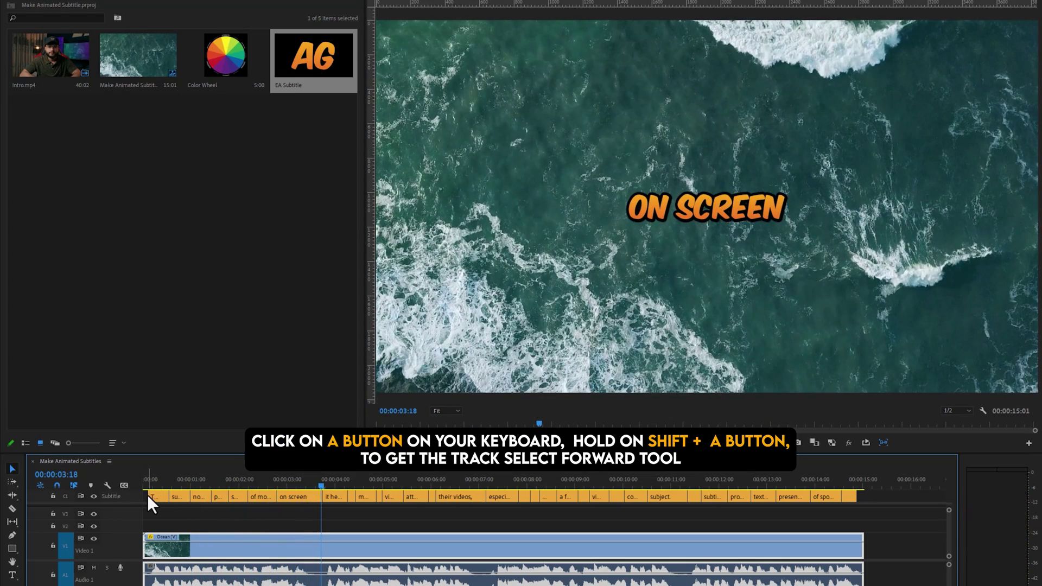
- Select all caption clips with Track Select Forward, upgrade them to graphics, and replay
{"action": "key", "text": "a"}
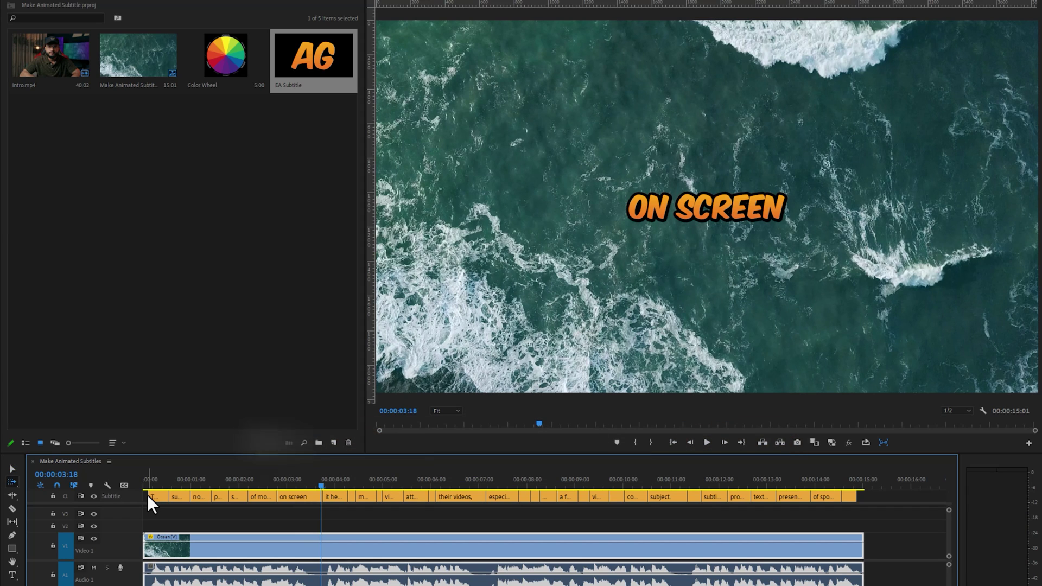
{"action": "left_click", "coordinate": [146, 495]}
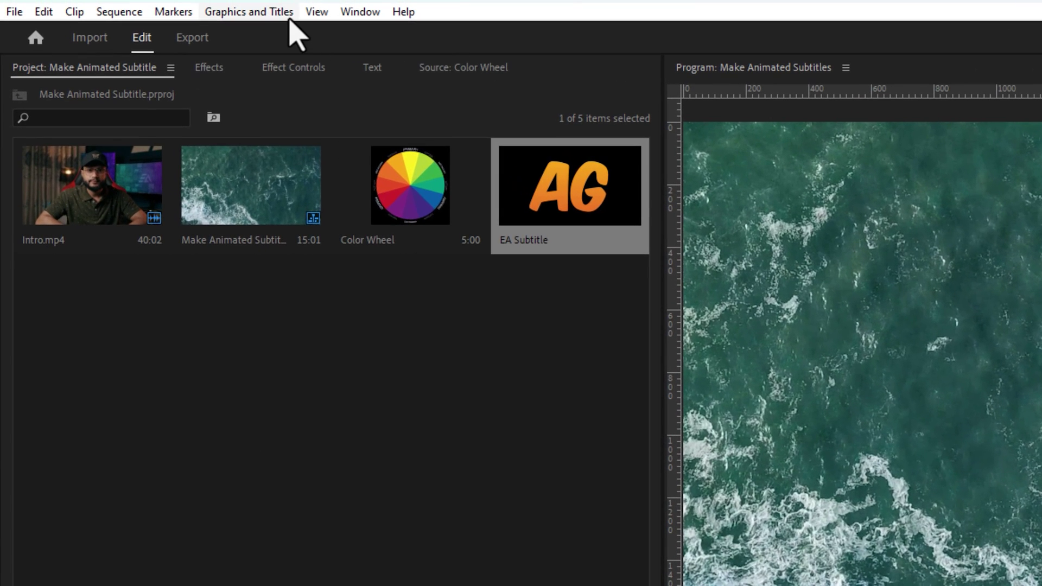
{"action": "left_click", "coordinate": [275, 7]}
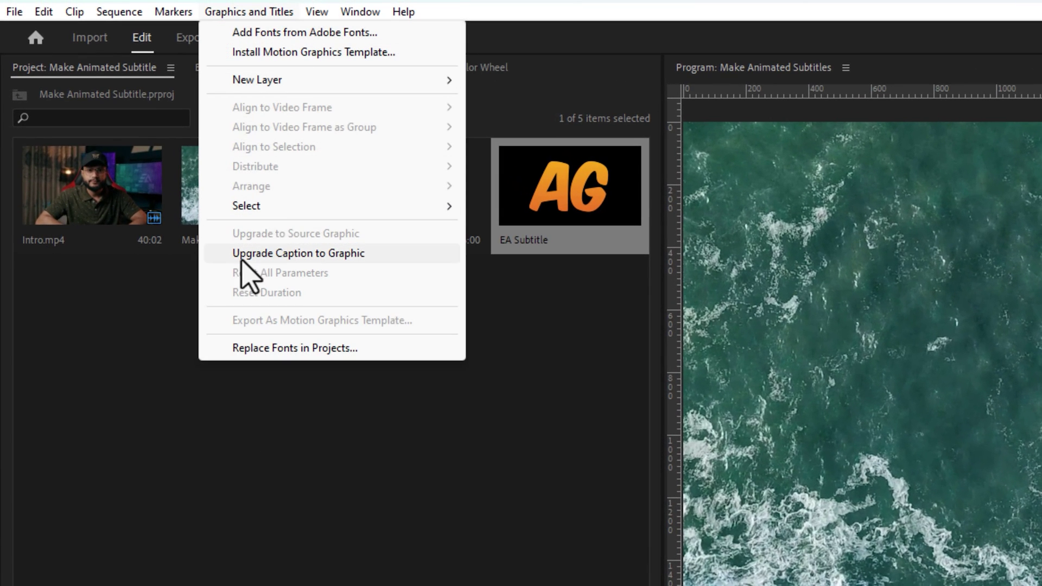
{"action": "left_click", "coordinate": [372, 255]}
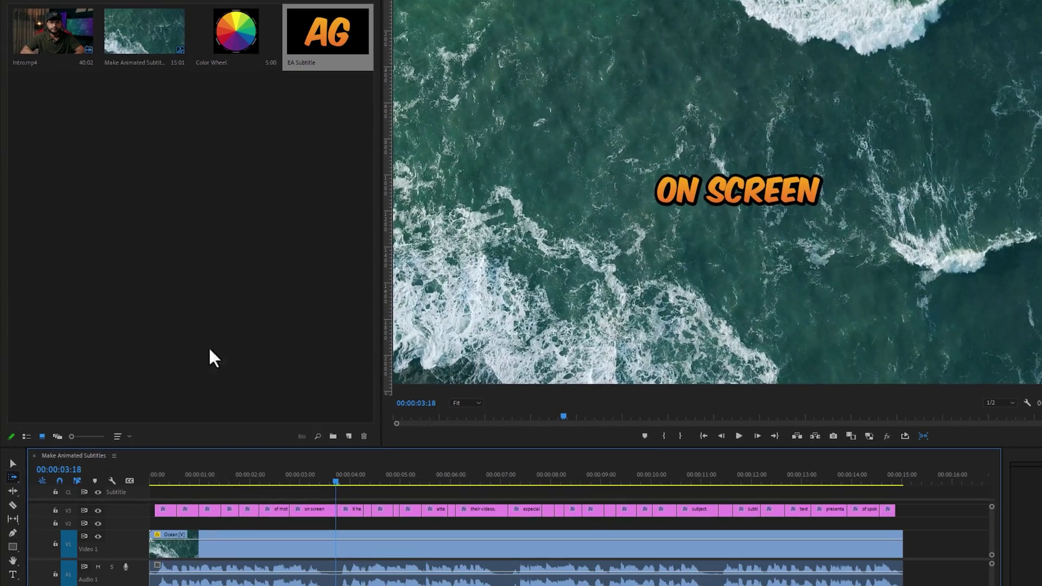
{"action": "left_click", "coordinate": [161, 480]}
{"action": "key", "text": "space"}
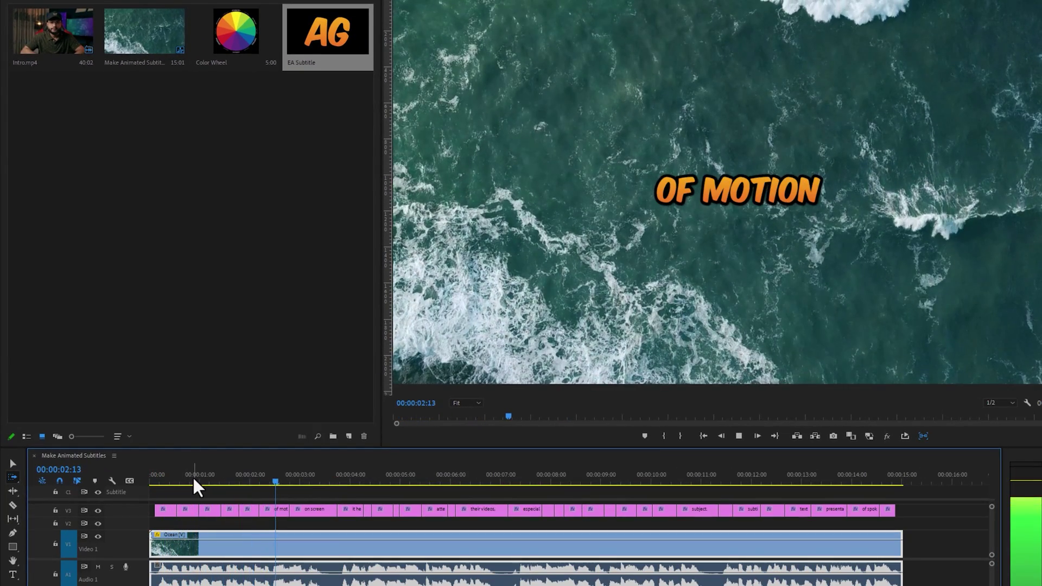
- Select the second subtitle clip and apply the Transform effect found by searching 'Transfor'
{"action": "left_click", "coordinate": [193, 476]}
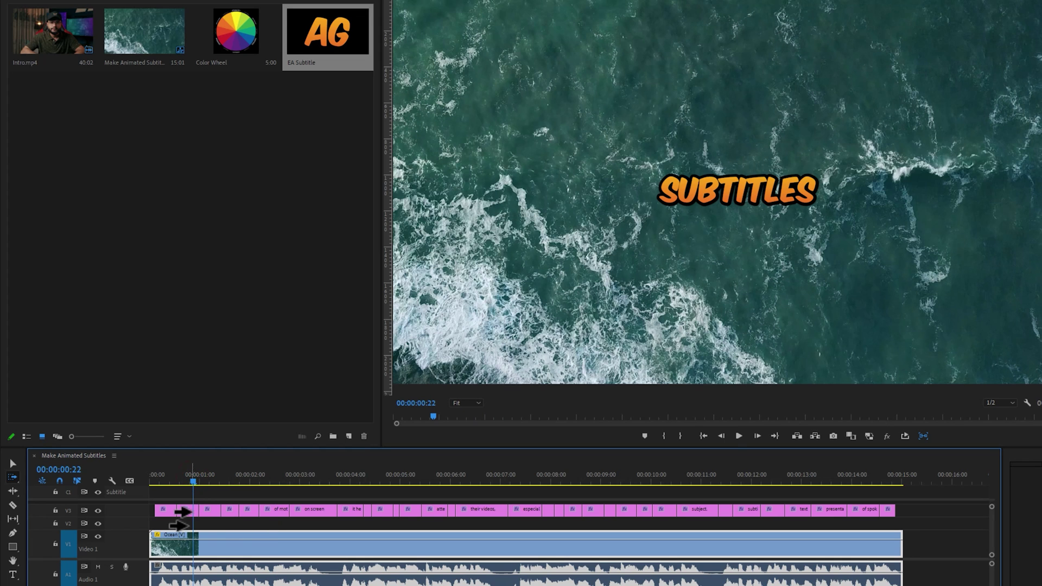
{"action": "key", "text": "v"}
{"action": "left_click", "coordinate": [190, 512]}
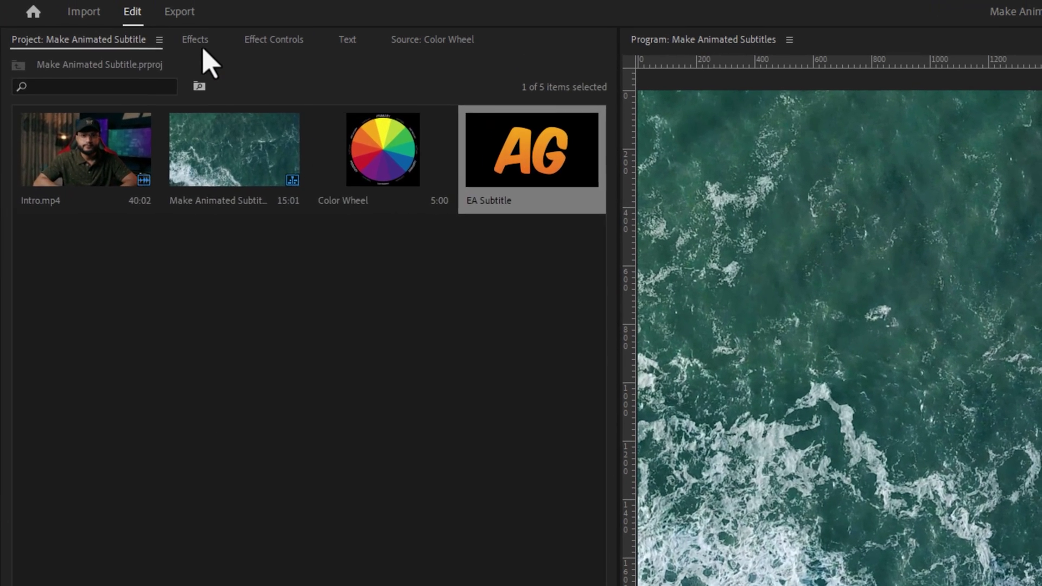
{"action": "left_click", "coordinate": [200, 40]}
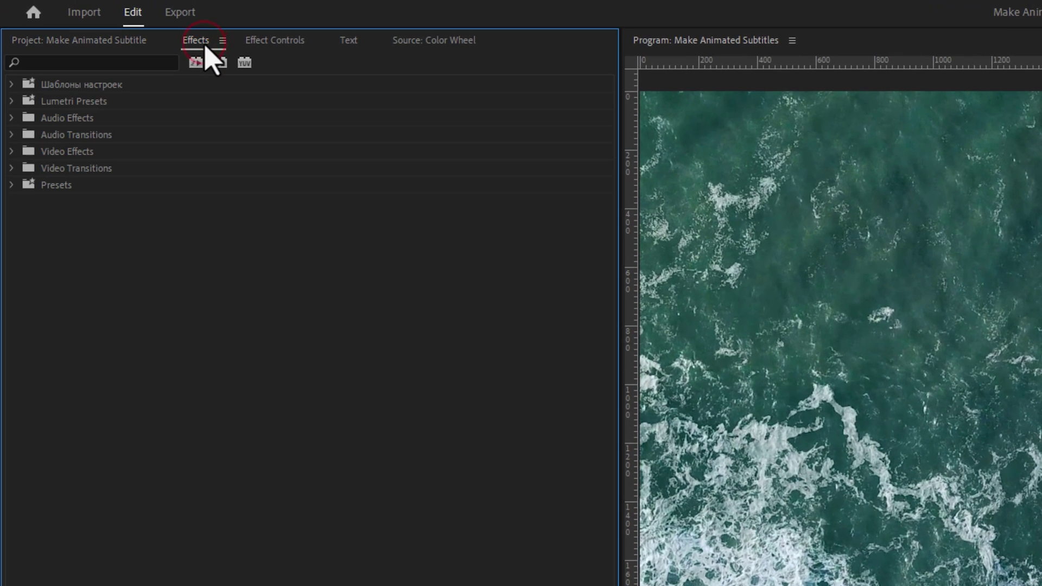
{"action": "left_click", "coordinate": [156, 59]}
{"action": "type", "text": "Transfor"}
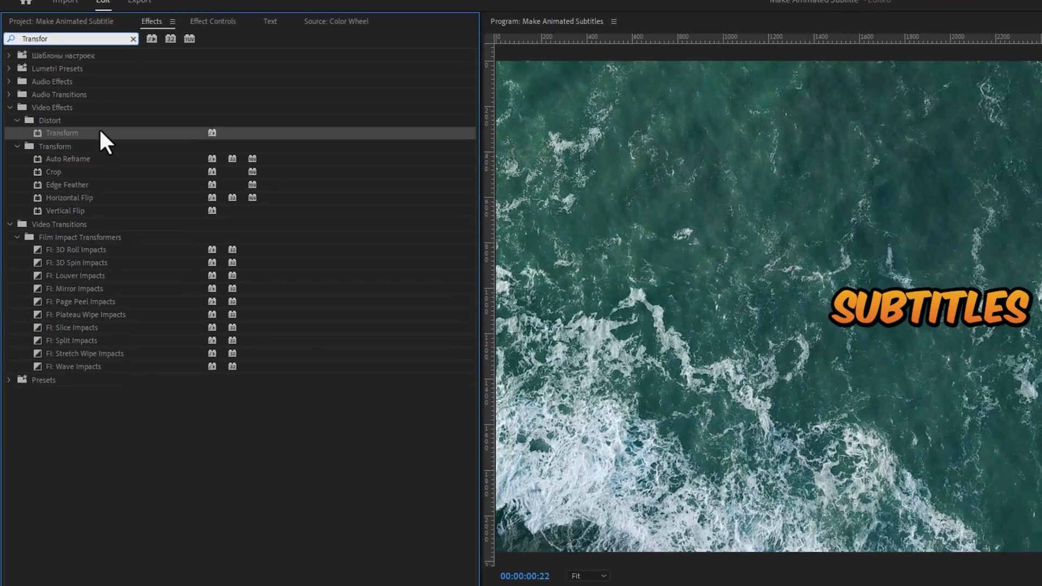
{"action": "left_click_drag", "start_coordinate": [117, 185], "coordinate": [156, 274]}
{"action": "left_click_drag", "start_coordinate": [95, 147], "coordinate": [185, 542]}
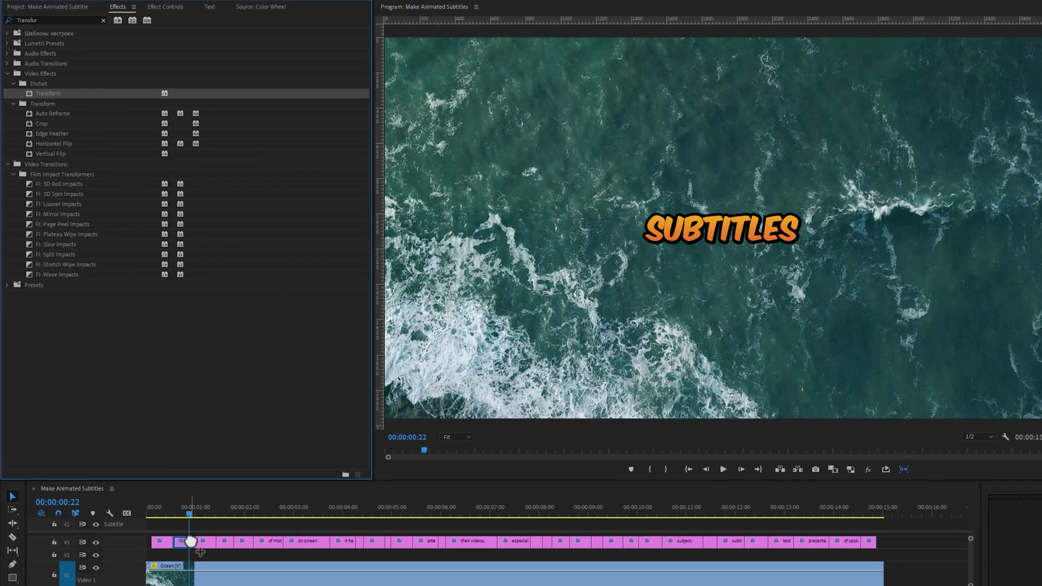
- Keyframe Transform Scale at 75 on the clip's first frame and 100 a few frames later
{"action": "left_click", "coordinate": [168, 7]}
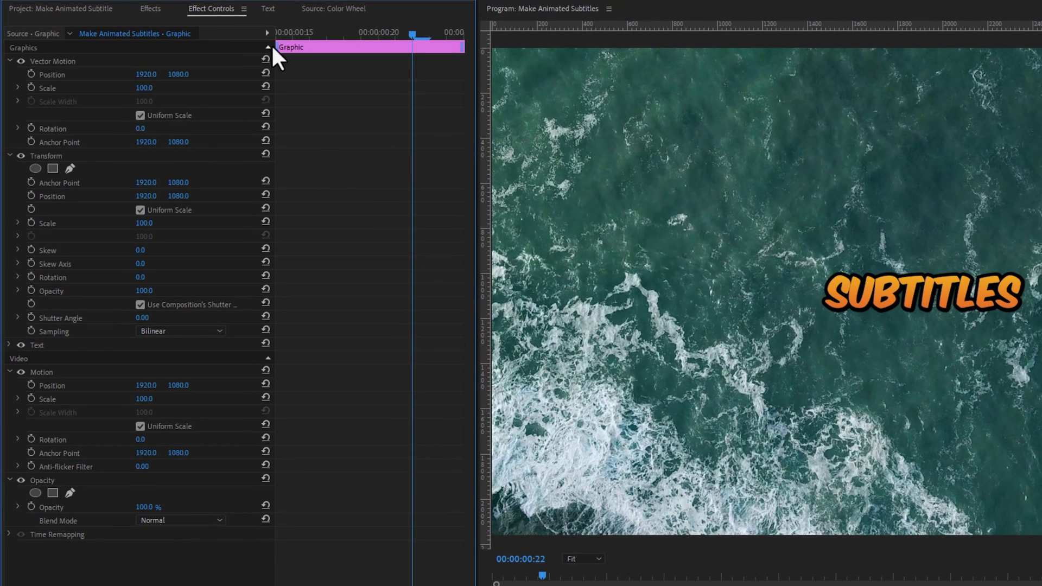
{"action": "left_click_drag", "start_coordinate": [274, 34], "coordinate": [263, 32]}
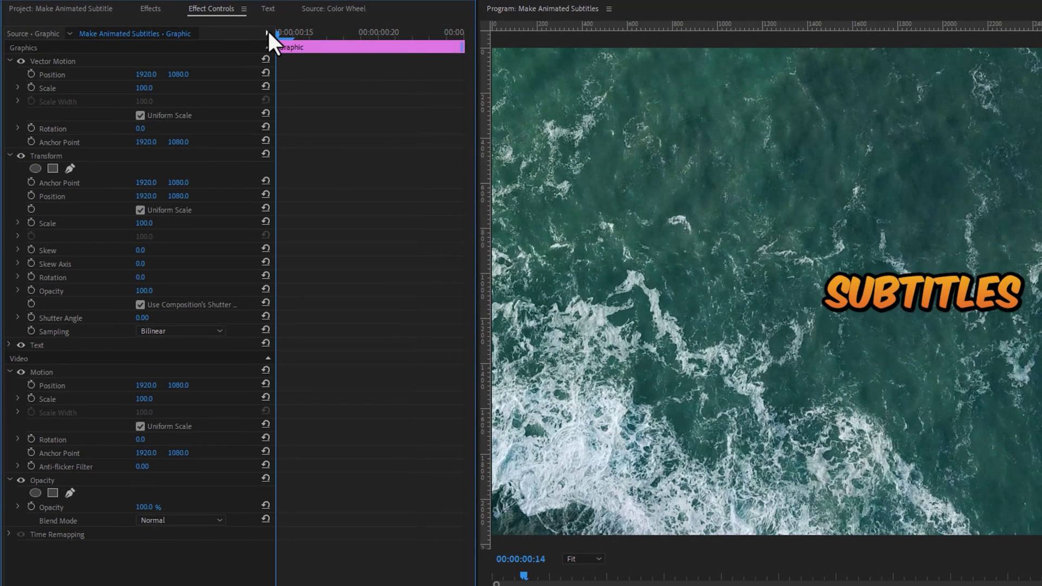
{"action": "left_click", "coordinate": [32, 222]}
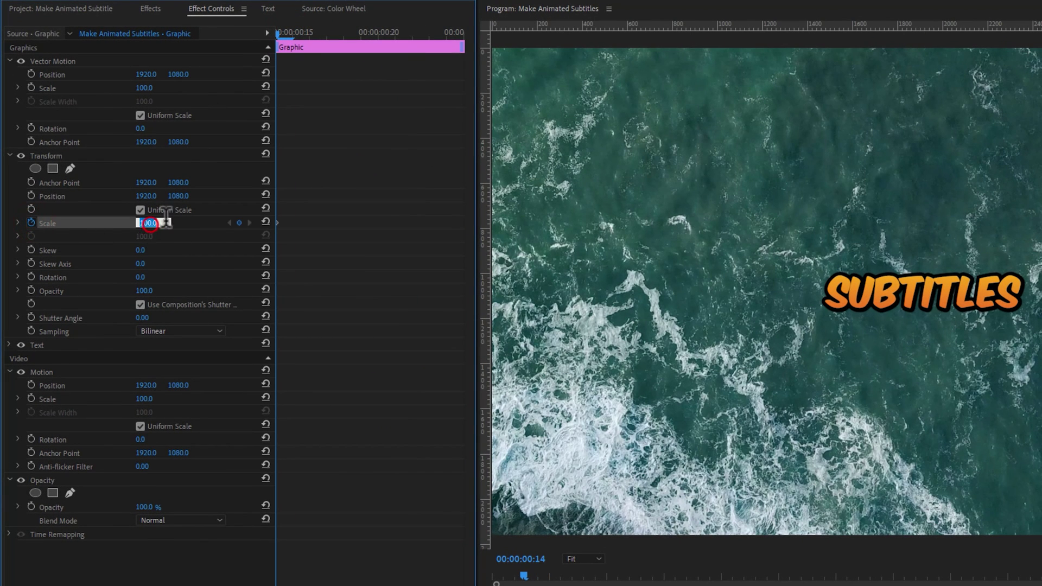
{"action": "type", "text": "75"}
{"action": "key", "text": "Return"}
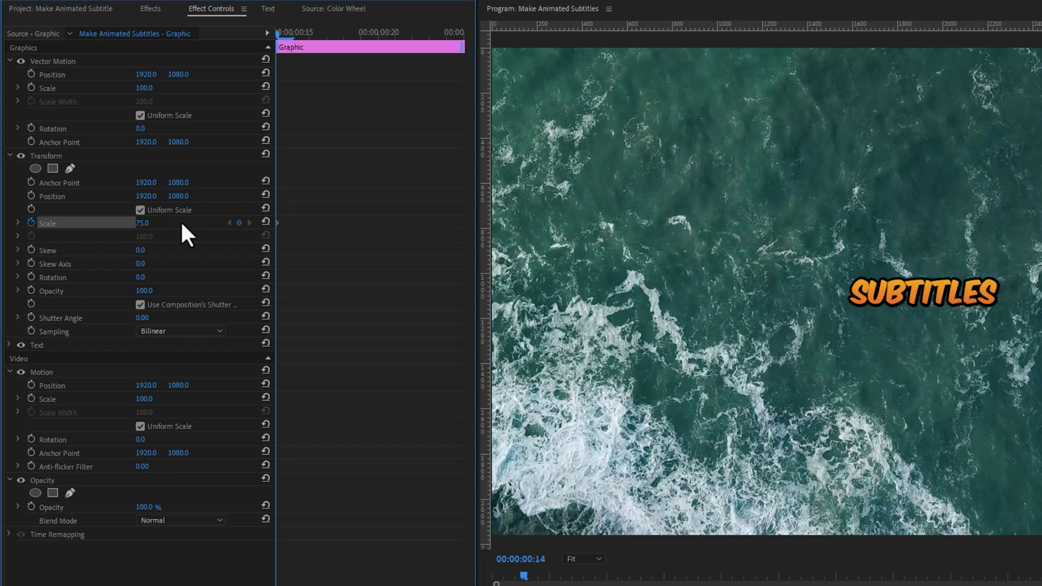
{"action": "key", "text": "Right"}
{"action": "key", "text": "Right"}
{"action": "key", "text": "Right"}
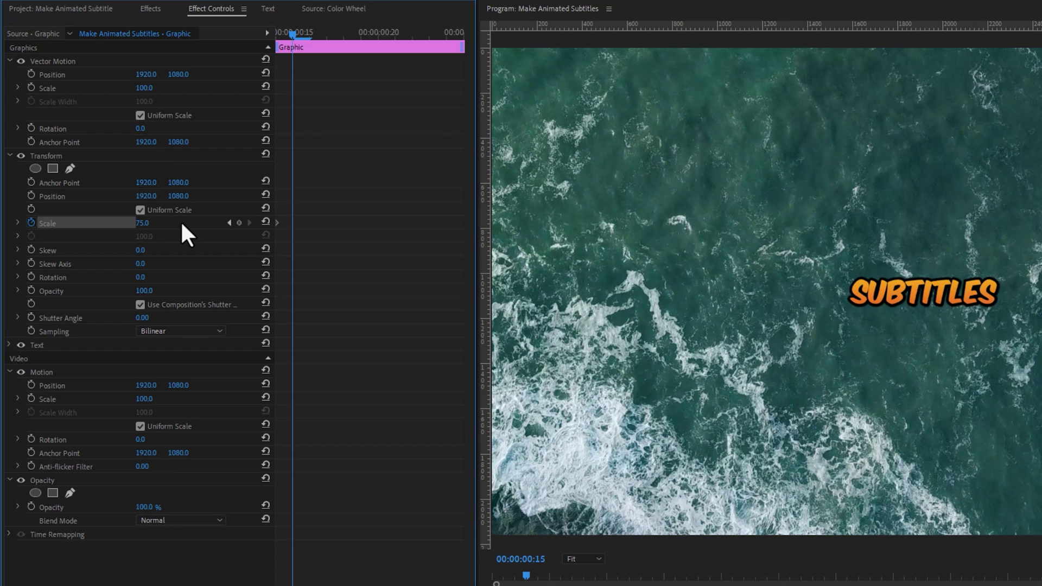
{"action": "key", "text": "Right"}
{"action": "left_click", "coordinate": [264, 221]}
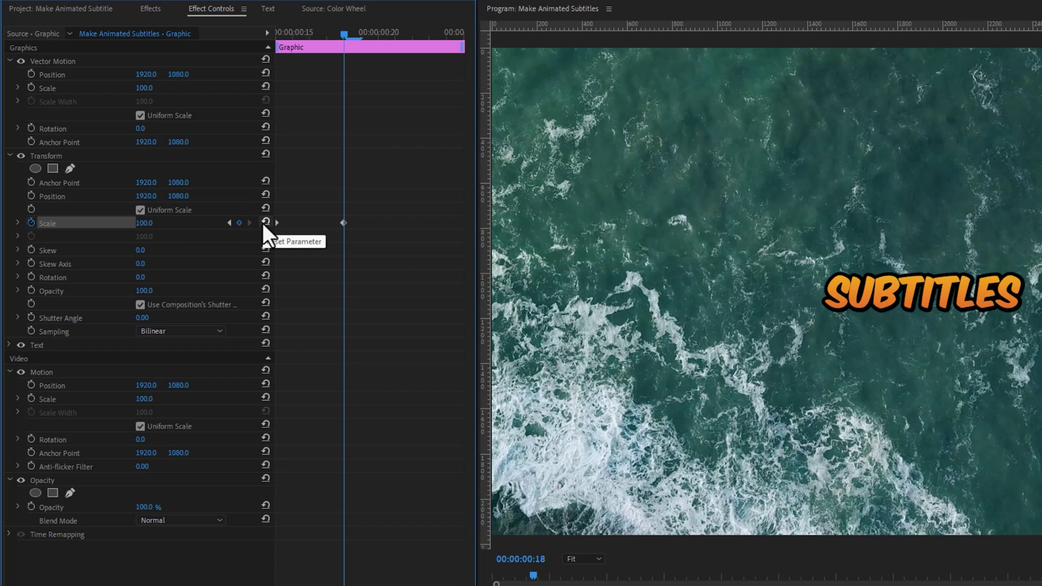
- Apply Ease In to the second scale keyframe and Ease Out to the first
{"action": "right_click", "coordinate": [345, 224]}
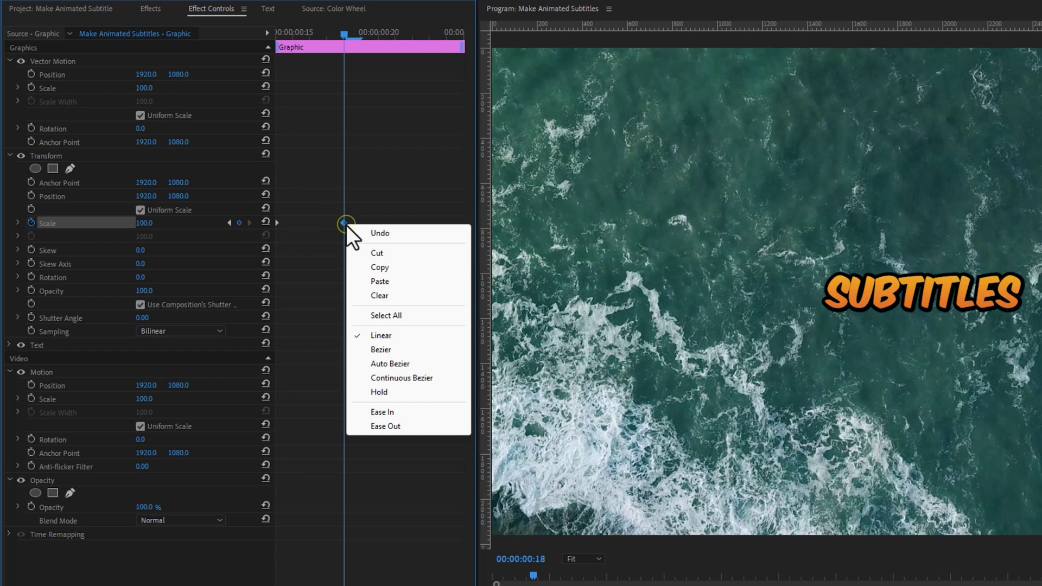
{"action": "left_click", "coordinate": [391, 412]}
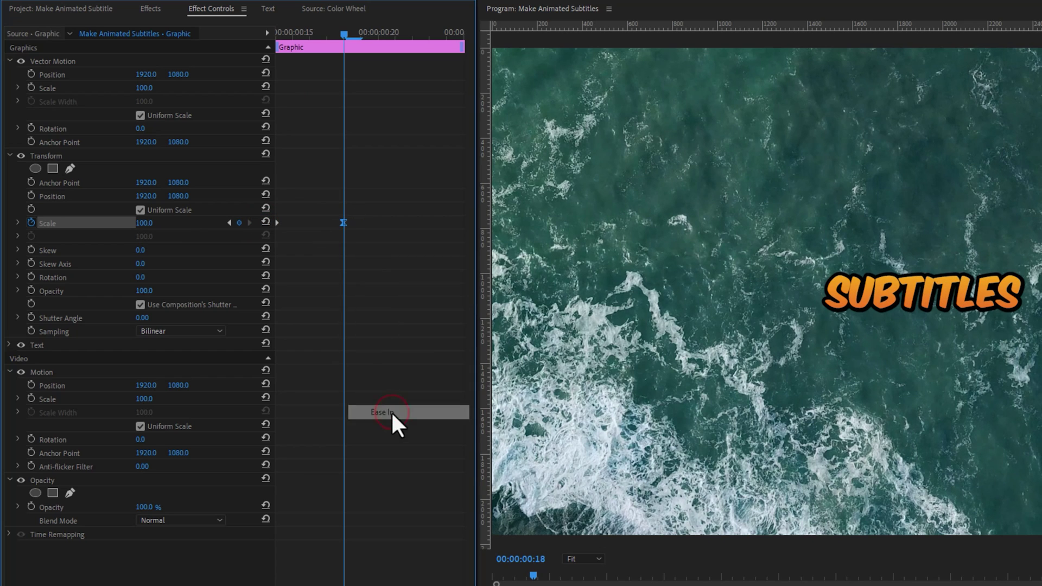
{"action": "right_click", "coordinate": [278, 222]}
{"action": "left_click", "coordinate": [336, 425]}
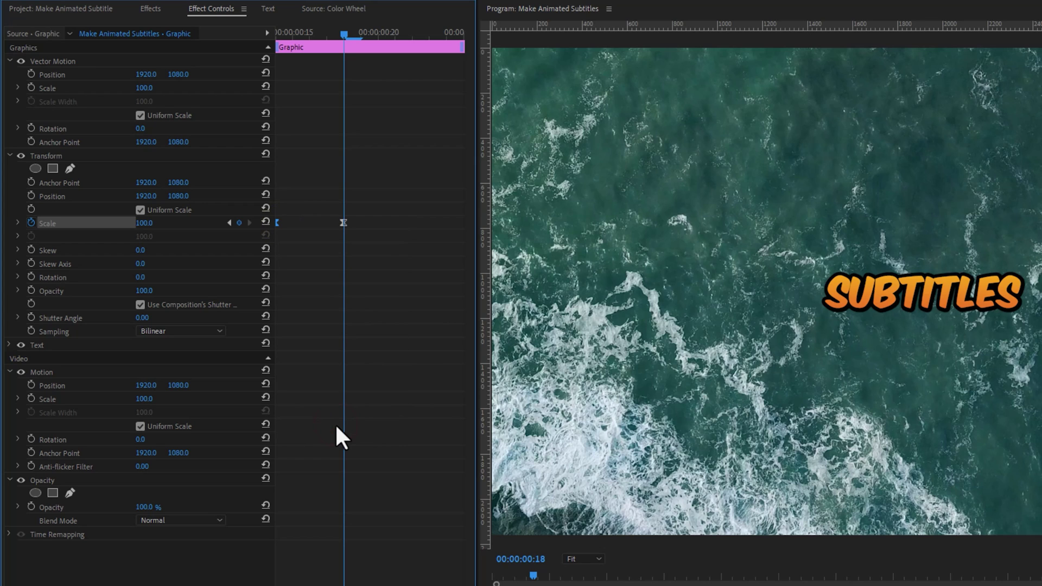
- Sharpen the scale velocity curve and set the Transform shutter angle to 360
{"action": "left_click", "coordinate": [18, 222]}
{"action": "left_click_drag", "start_coordinate": [333, 287], "coordinate": [277, 288]}
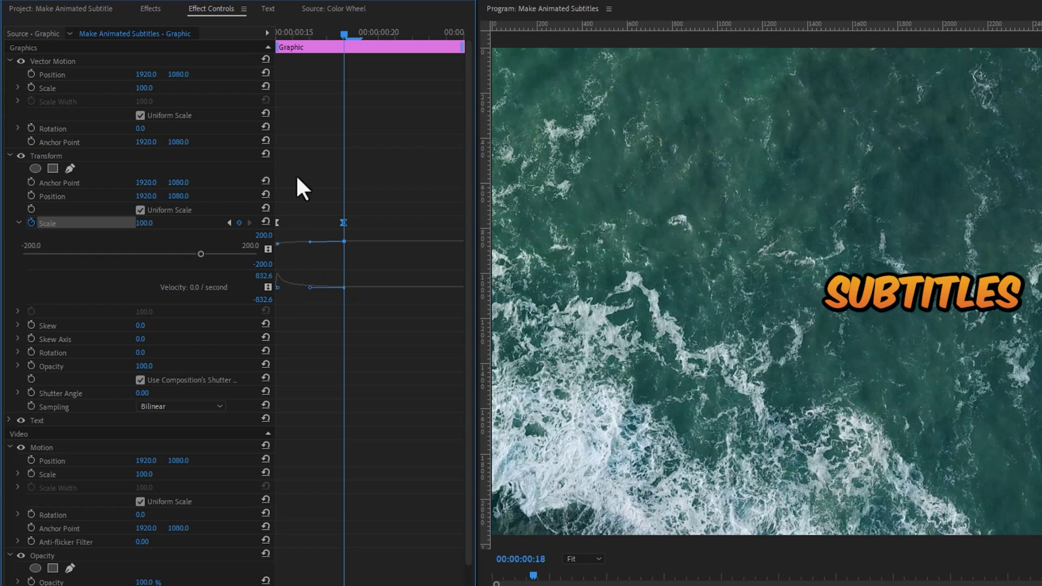
{"action": "left_click_drag", "start_coordinate": [301, 34], "coordinate": [272, 32]}
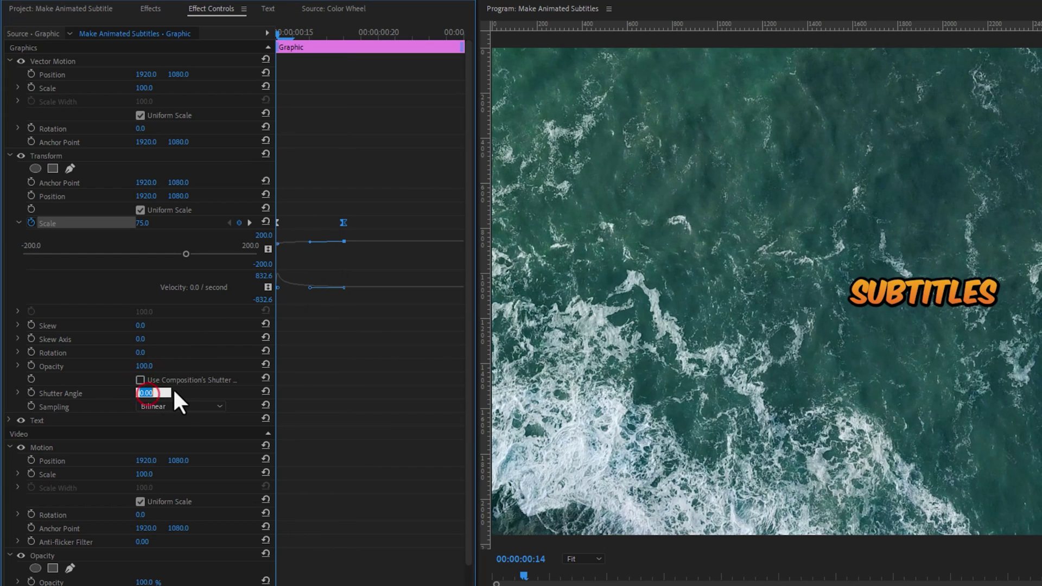
{"action": "type", "text": "360"}
{"action": "key", "text": "Return"}
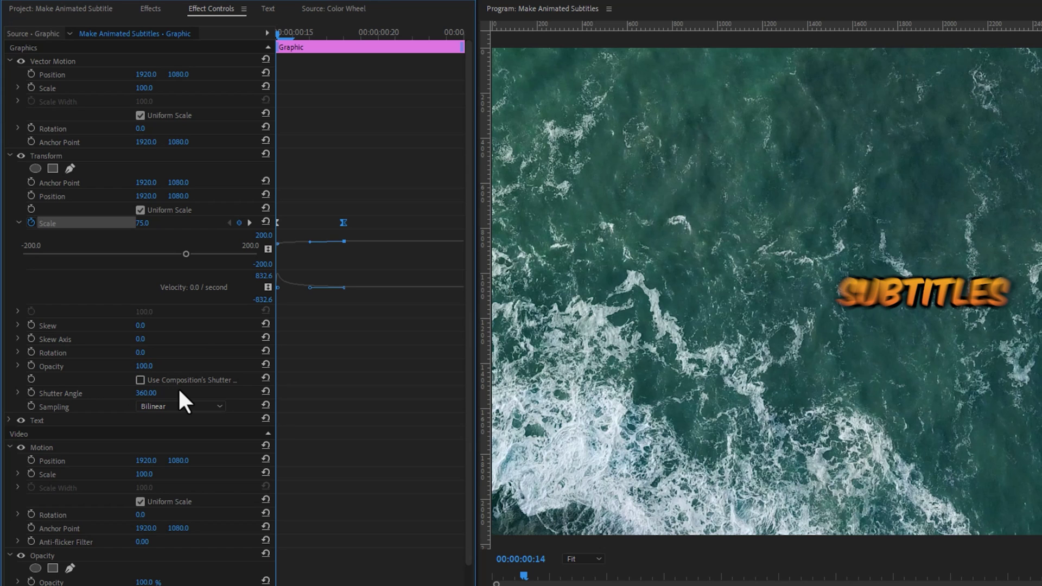
{"action": "left_click_drag", "start_coordinate": [307, 41], "coordinate": [281, 39]}
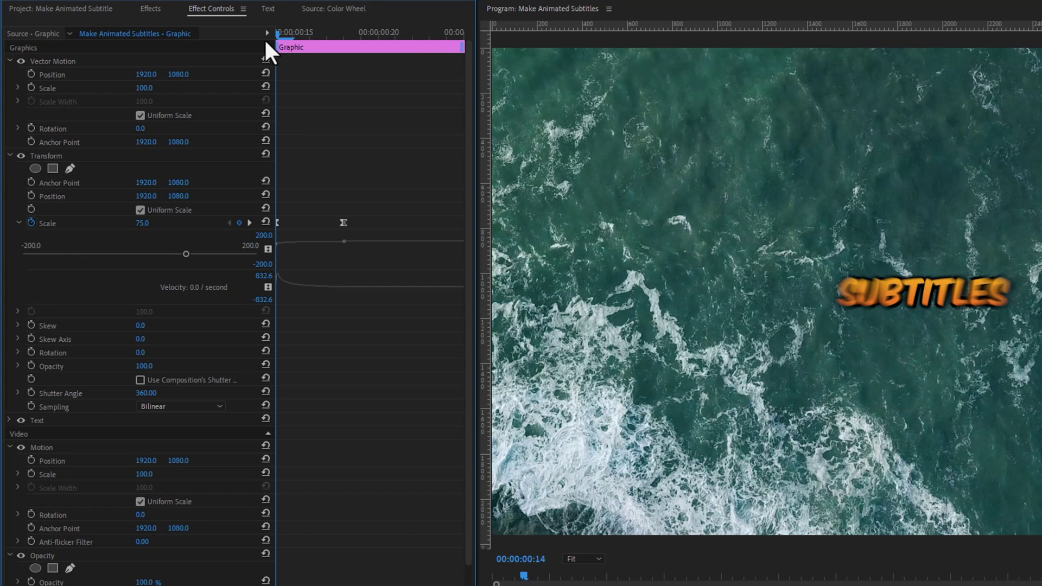
- Save the Transform animation as preset 'EA Subtitle 1', then clear Transform from the caption clip
{"action": "right_click", "coordinate": [89, 157]}
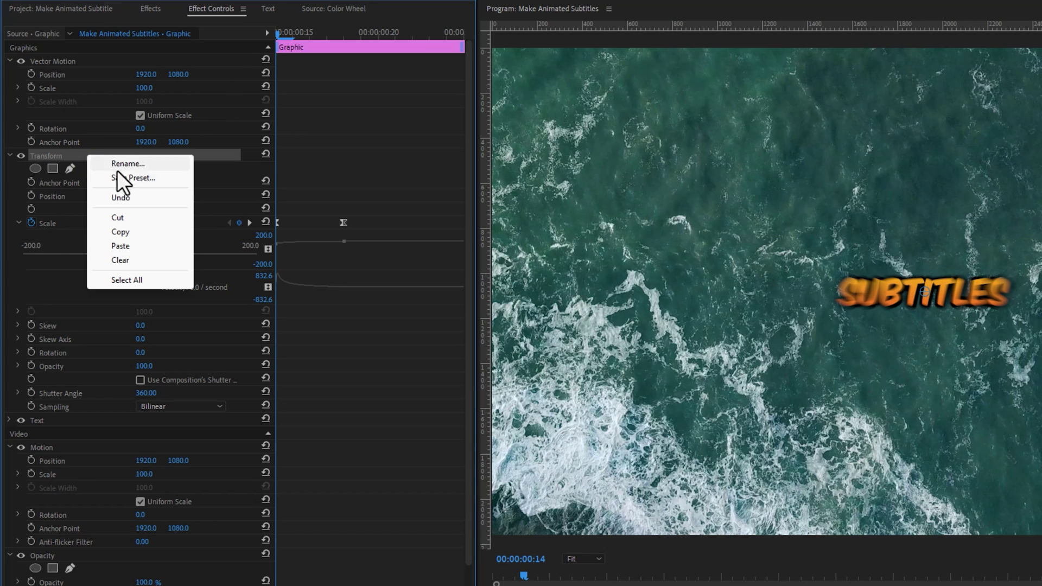
{"action": "left_click", "coordinate": [130, 178]}
{"action": "type", "text": "EA Subtitle 1"}
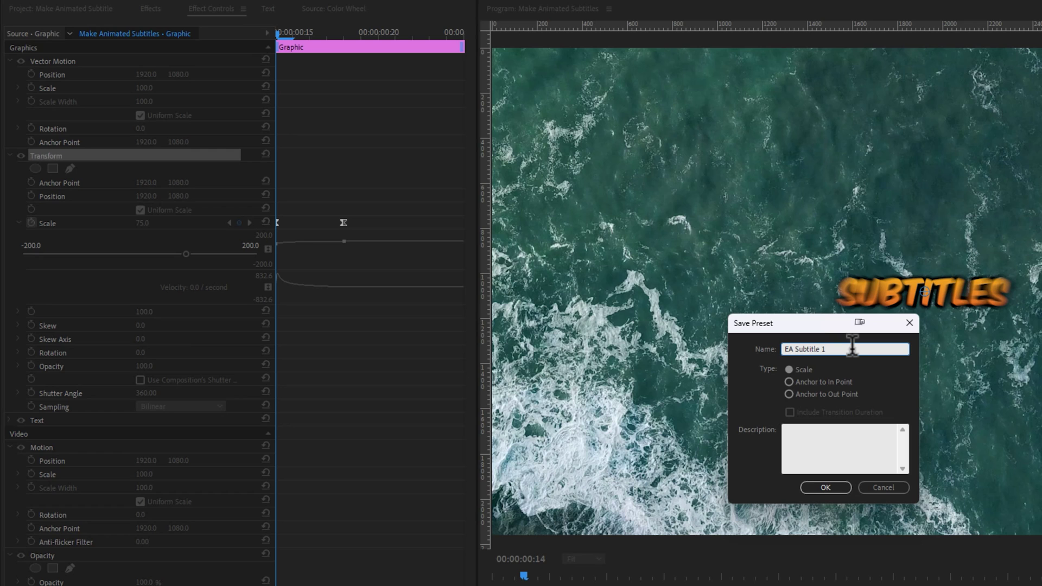
{"action": "left_click", "coordinate": [817, 483]}
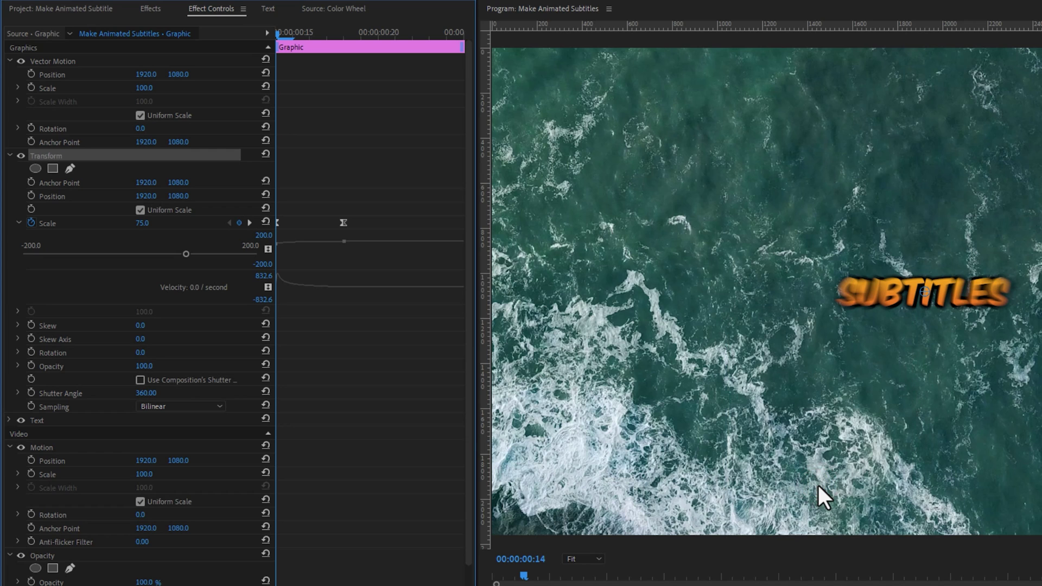
{"action": "right_click", "coordinate": [134, 154]}
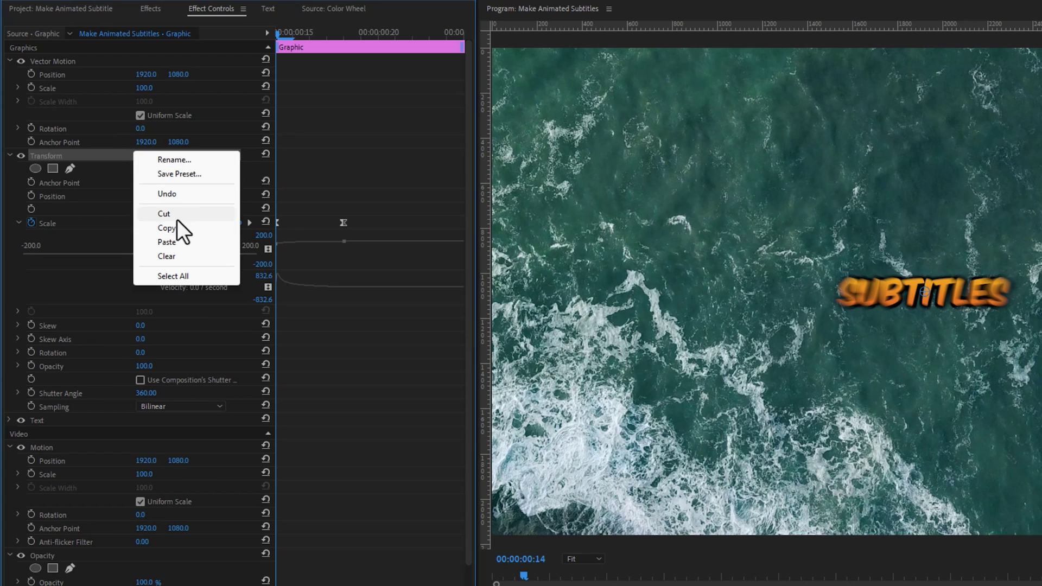
{"action": "left_click", "coordinate": [175, 254]}
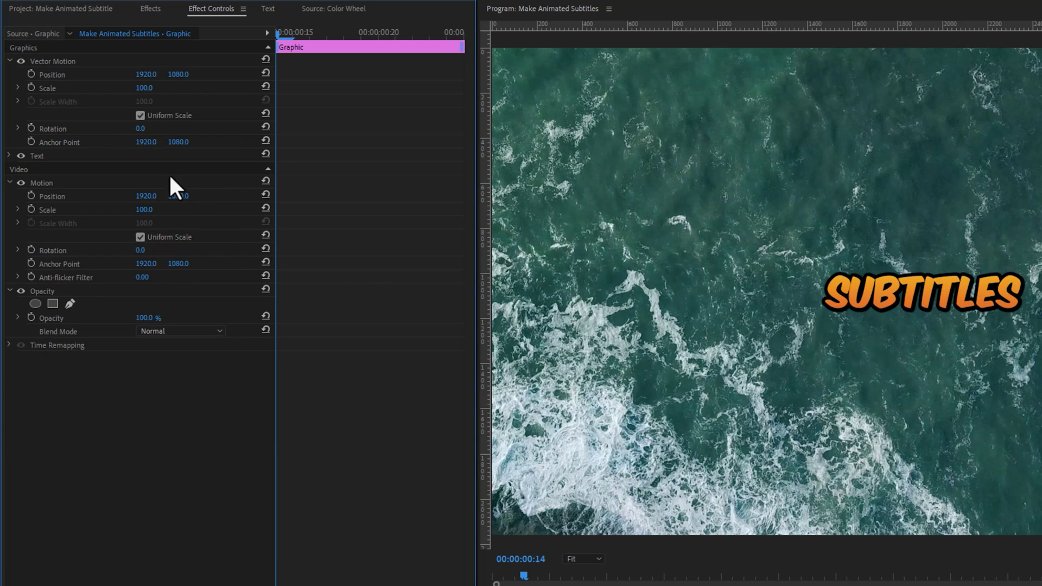
- Find the EA Subtitle 1 preset and apply it to all subtitle clips on track V3
{"action": "left_click", "coordinate": [150, 9]}
{"action": "left_click", "coordinate": [116, 25]}
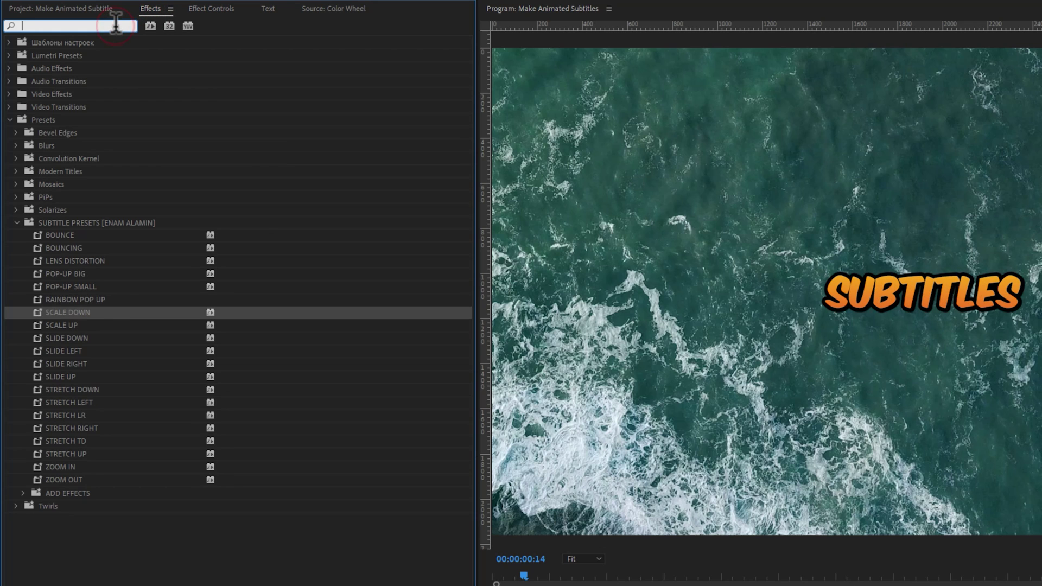
{"action": "type", "text": "EA Sub"}
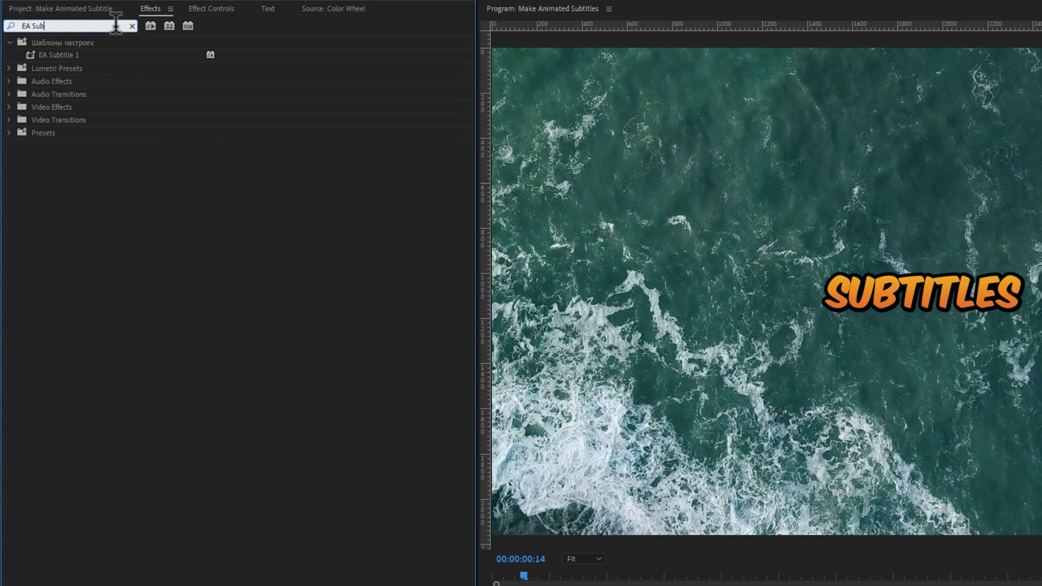
{"action": "left_click", "coordinate": [87, 54]}
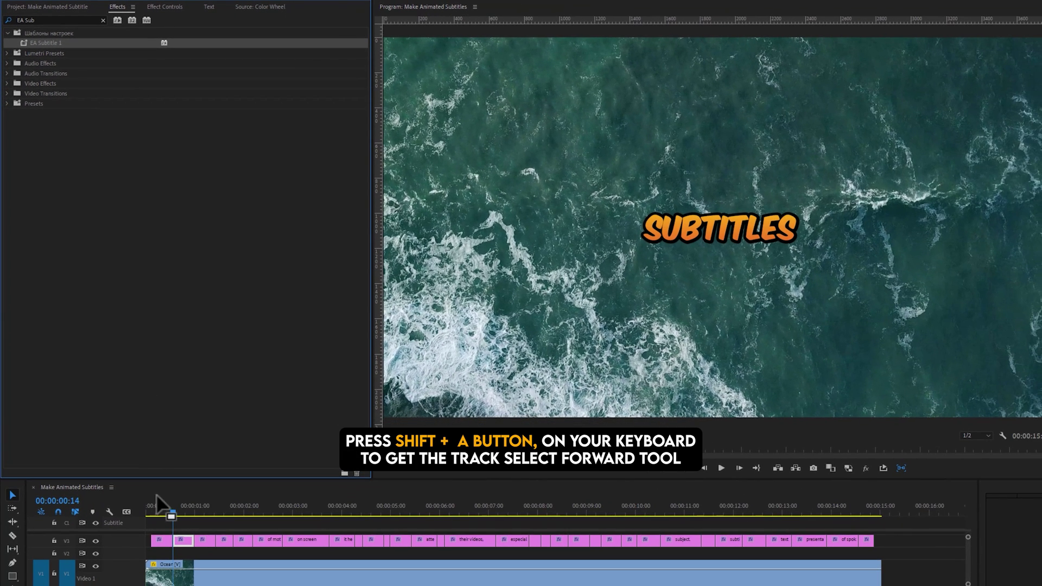
{"action": "key", "text": "shift+a"}
{"action": "left_click", "coordinate": [146, 539]}
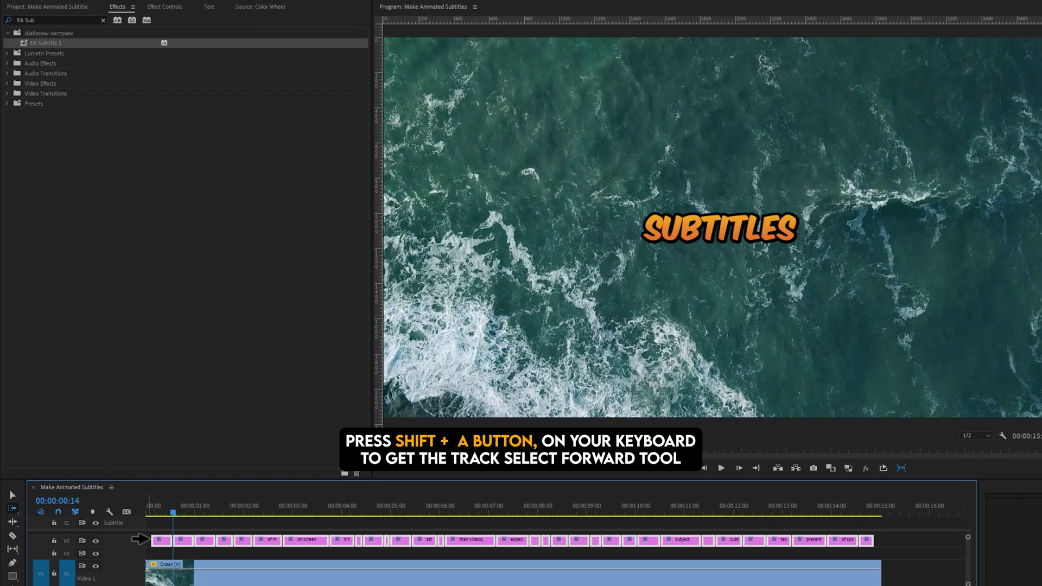
{"action": "left_click", "coordinate": [69, 42]}
{"action": "left_click_drag", "start_coordinate": [76, 51], "coordinate": [157, 540]}
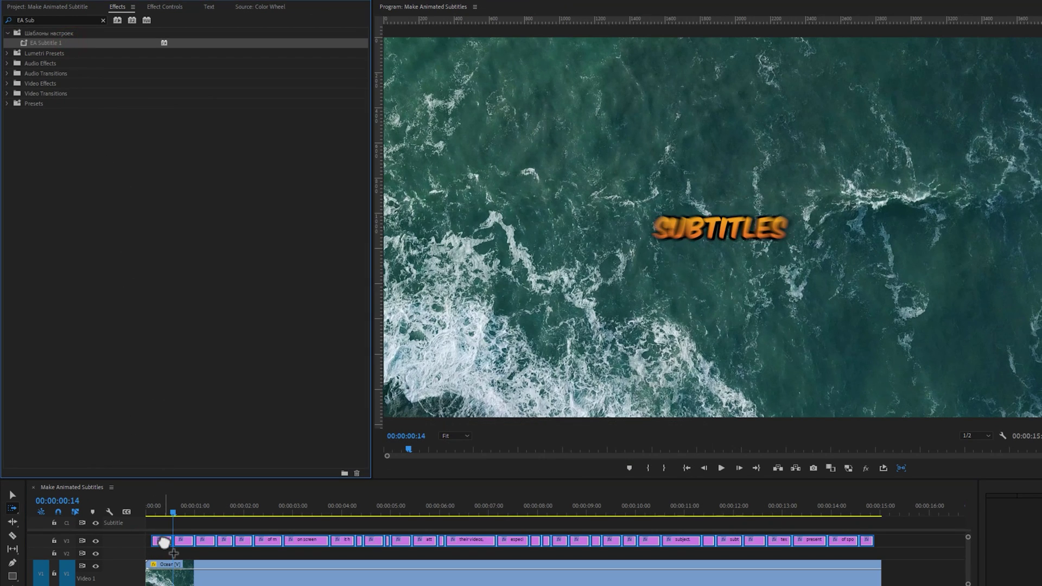
- Play the sequence from the start to preview the captions, then clear the effects search
{"action": "left_click", "coordinate": [144, 513]}
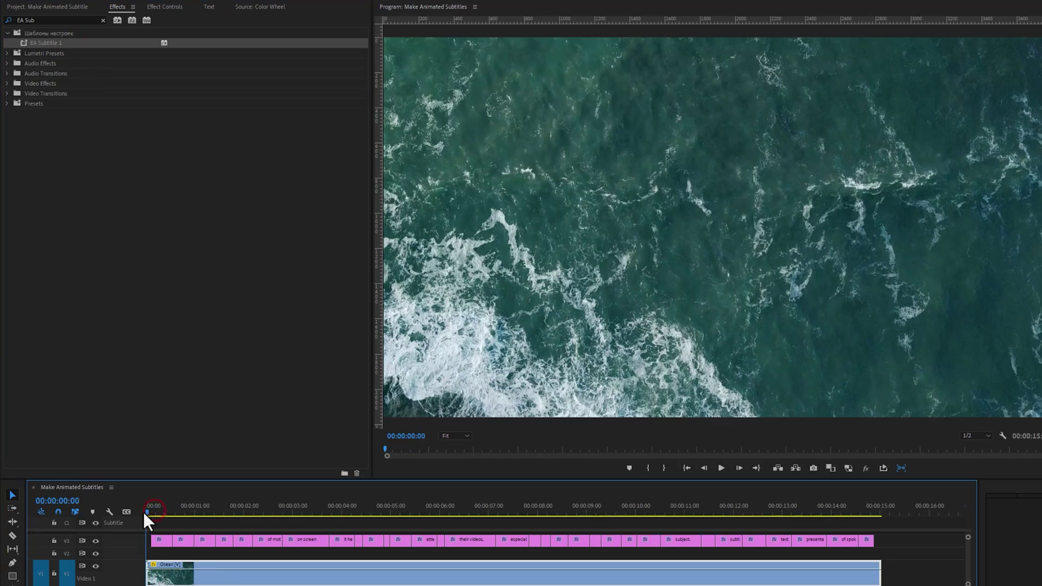
{"action": "key", "text": "space"}
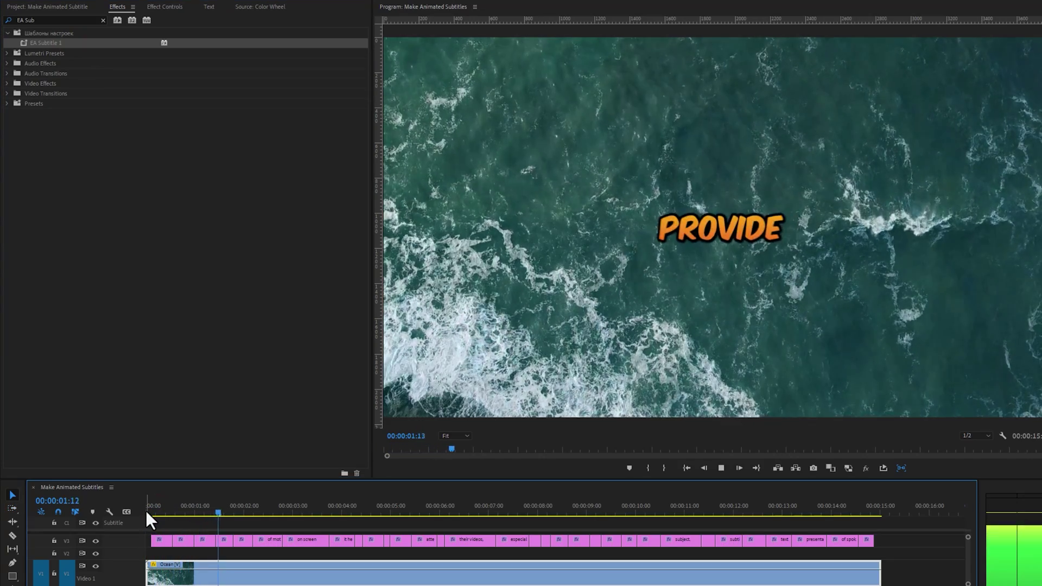
{"action": "key", "text": "space"}
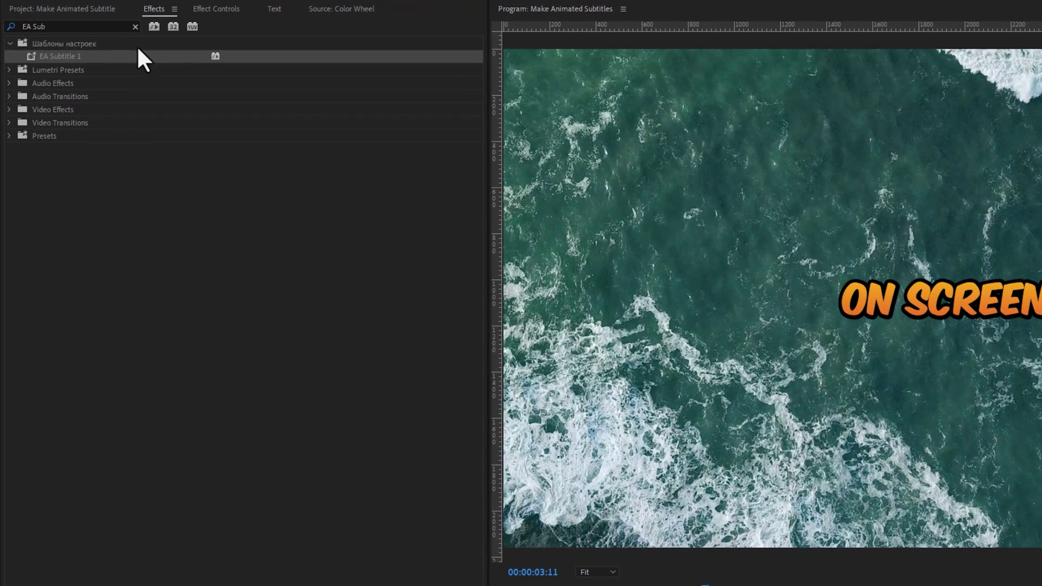
{"action": "left_click", "coordinate": [103, 20]}
- Apply the POP-UP SMALL preset from SUBTITLE PRESETS to all V3 subtitle clips and preview it
{"action": "left_click", "coordinate": [9, 123]}
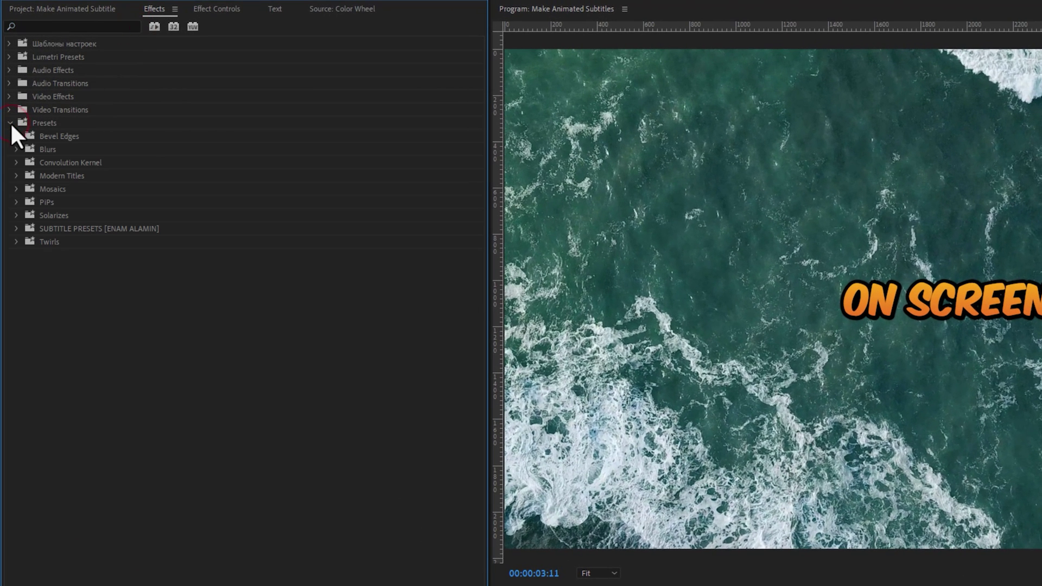
{"action": "left_click", "coordinate": [17, 229]}
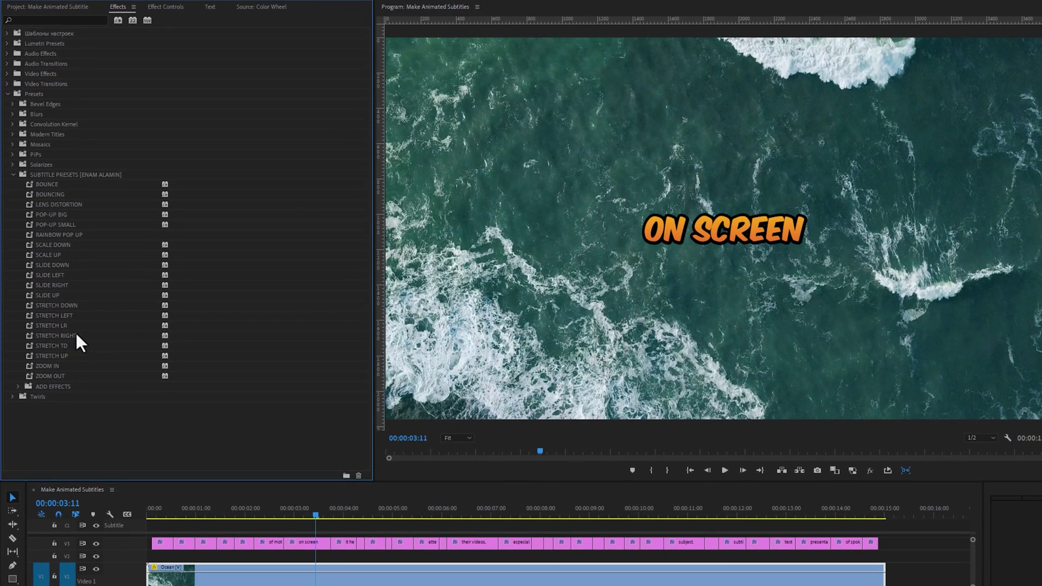
{"action": "key", "text": "a"}
{"action": "left_click", "coordinate": [147, 546]}
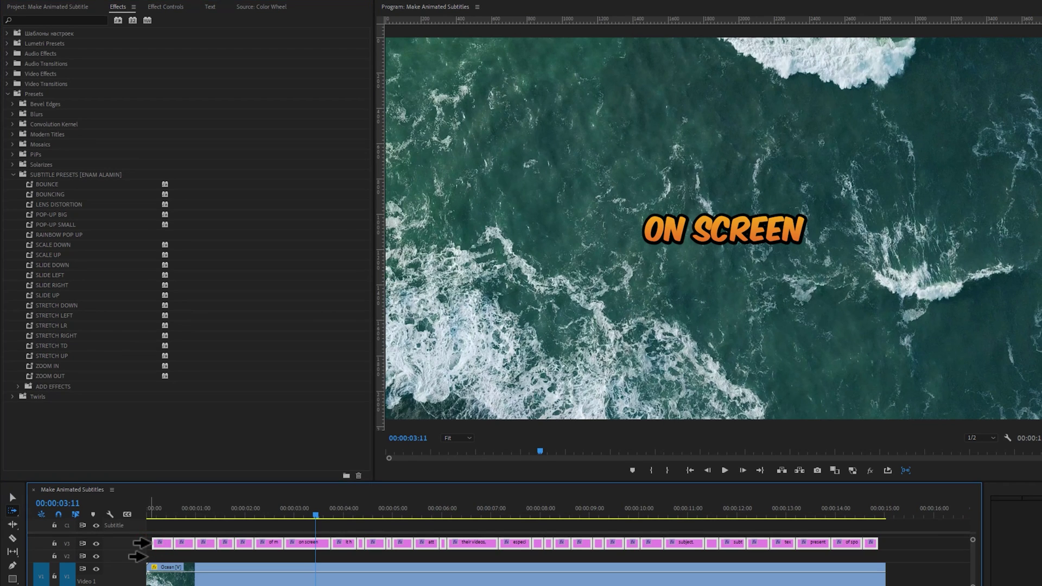
{"action": "left_click_drag", "start_coordinate": [73, 224], "coordinate": [163, 543]}
{"action": "left_click", "coordinate": [151, 512]}
{"action": "key", "text": "space"}
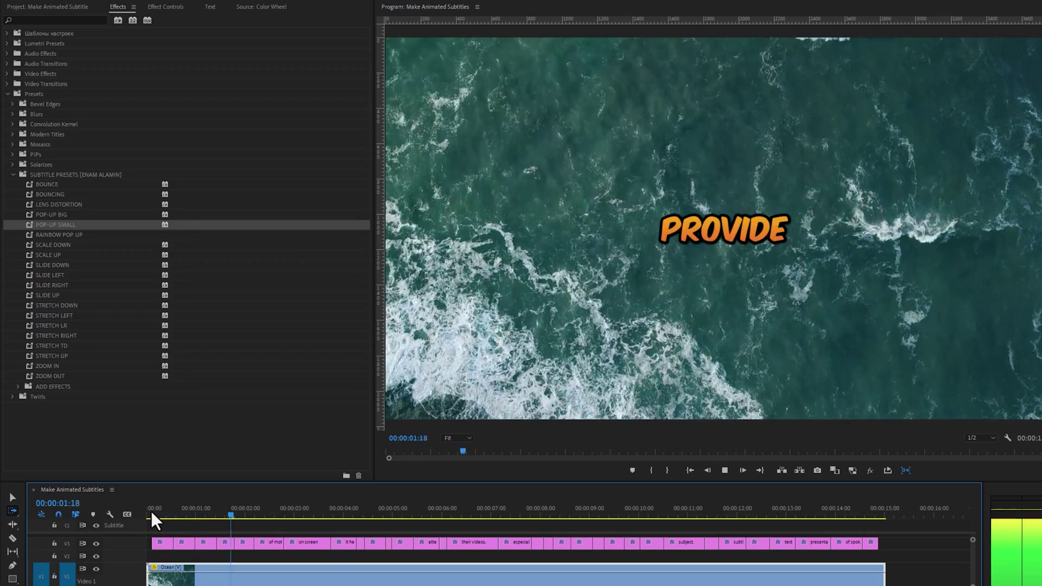
{"action": "left_click", "coordinate": [151, 510]}
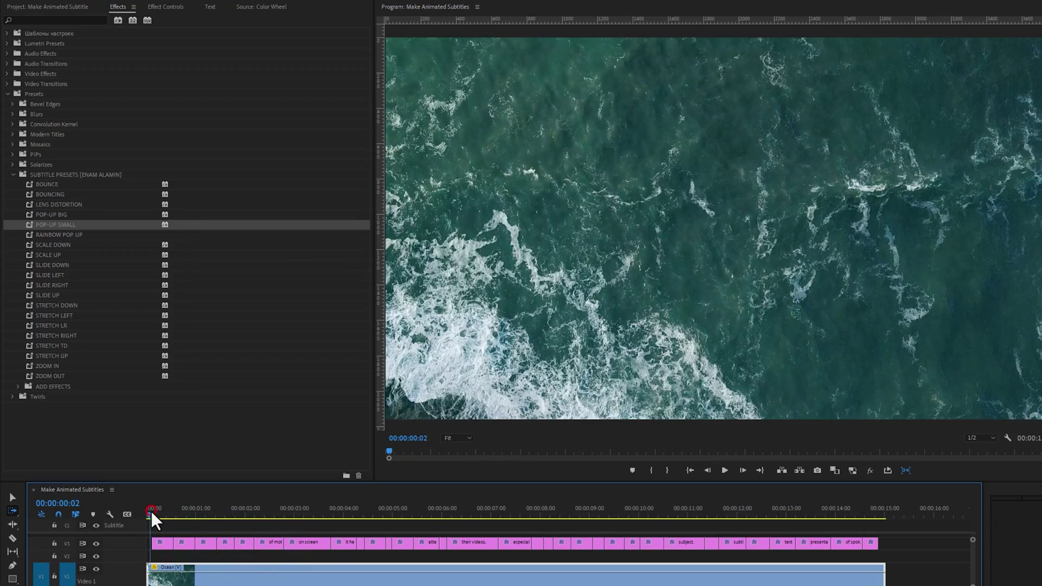
- Apply the LENS DISTORTION preset to the V3 subtitles, preview it, and expand the ADD EFFECTS folder
{"action": "left_click", "coordinate": [154, 543]}
{"action": "left_click_drag", "start_coordinate": [59, 204], "coordinate": [145, 543]}
{"action": "key", "text": "space"}
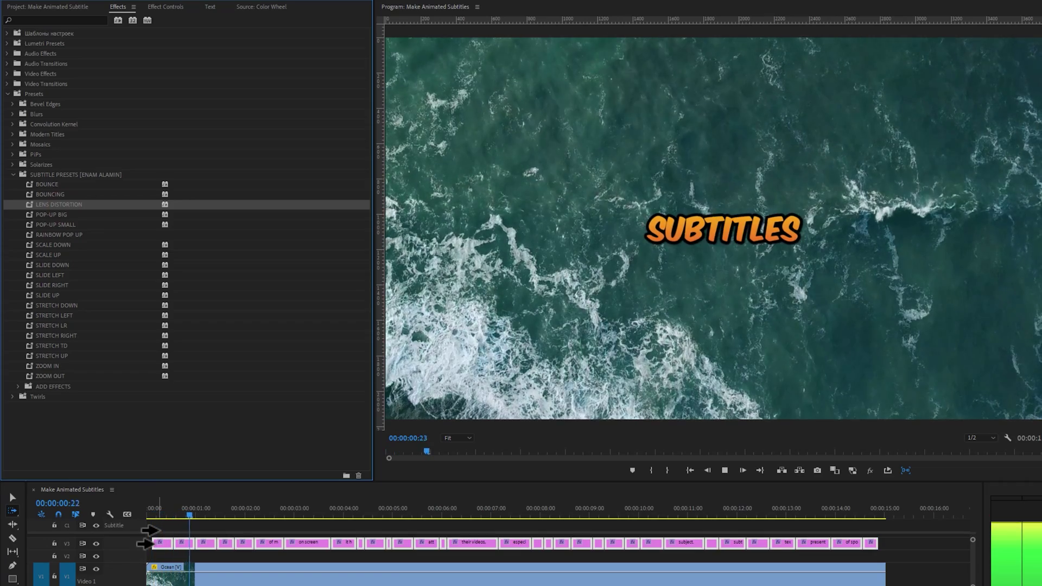
{"action": "key", "text": "space"}
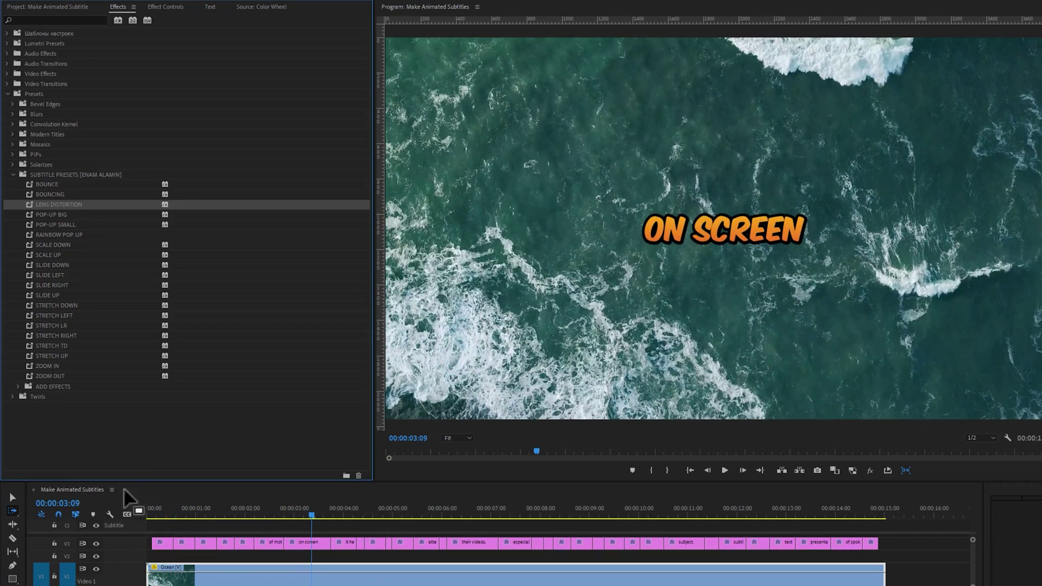
{"action": "left_click", "coordinate": [18, 385]}
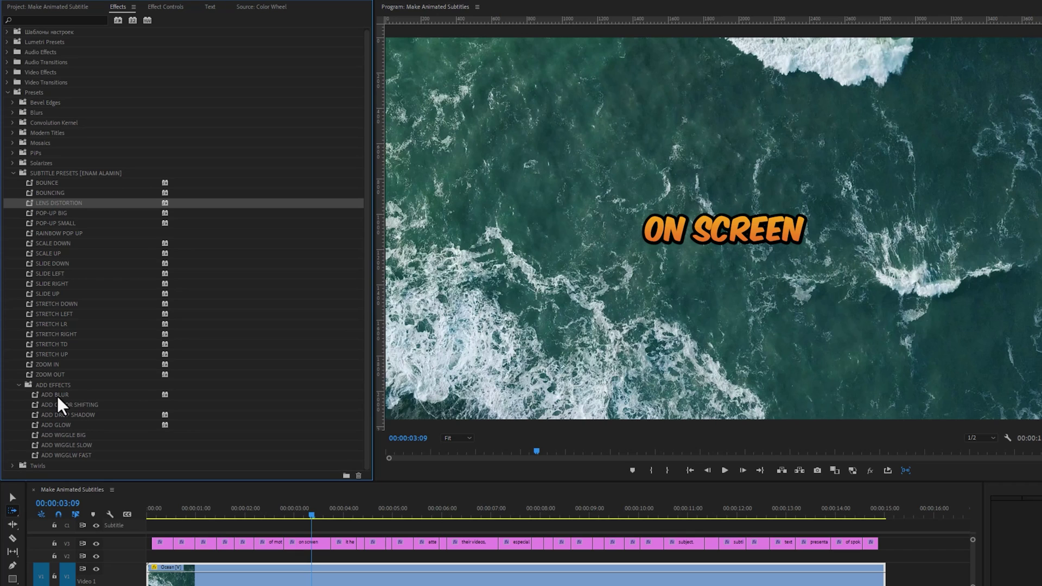
- Apply the ADD BLUR preset to all V3 subtitle clips and play it from the start
{"action": "left_click", "coordinate": [117, 541]}
{"action": "key", "text": "ctrl+a"}
{"action": "left_click_drag", "start_coordinate": [65, 396], "coordinate": [147, 540]}
{"action": "key", "text": "Home"}
{"action": "key", "text": "space"}
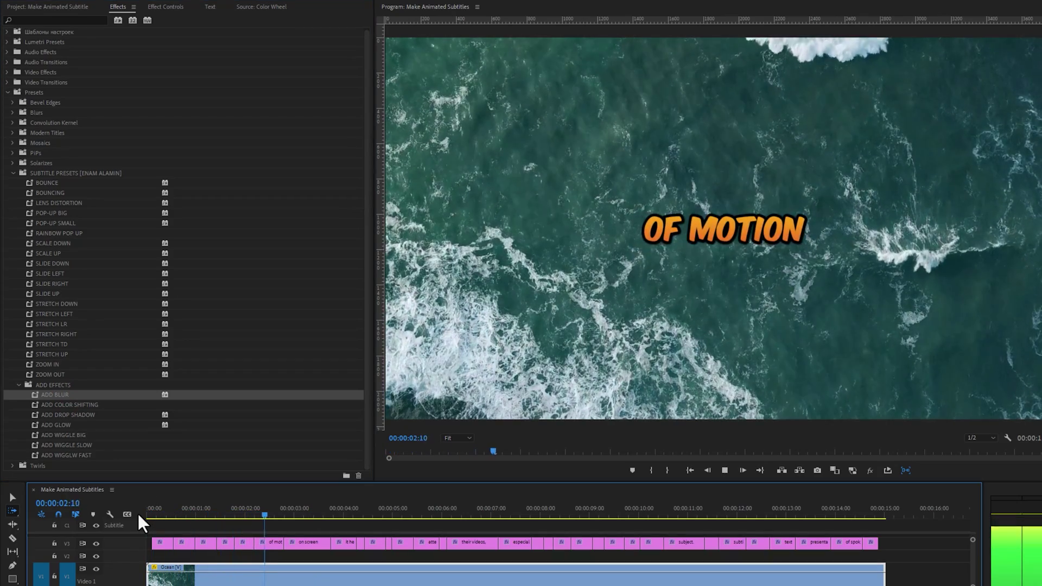
{"action": "key", "text": "space"}
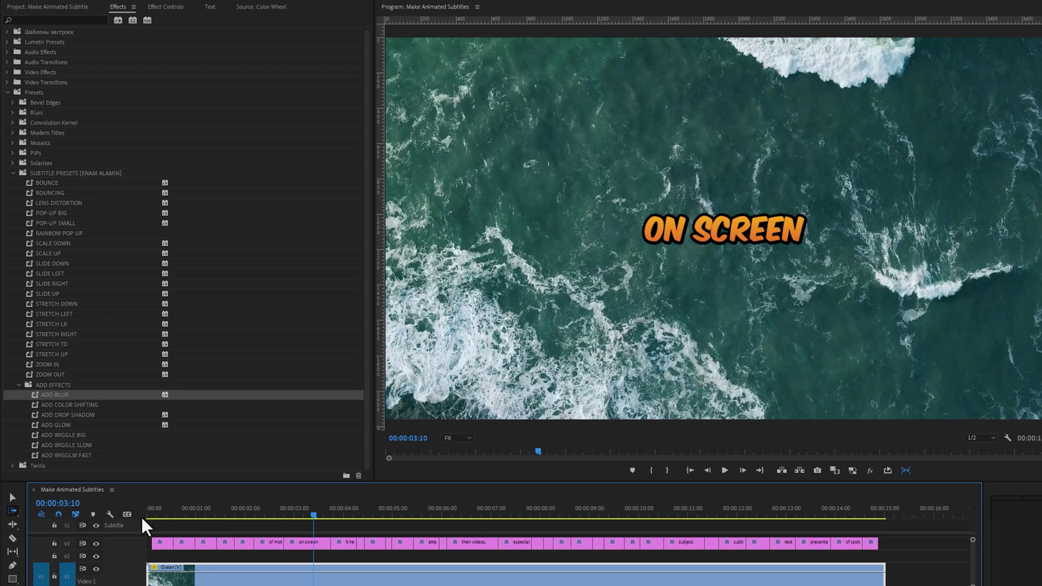
- Remove the applied effects from the V3 subtitle clips, then apply and play the SLIDE DOWN preset
{"action": "left_click", "coordinate": [146, 542]}
{"action": "right_click", "coordinate": [164, 542]}
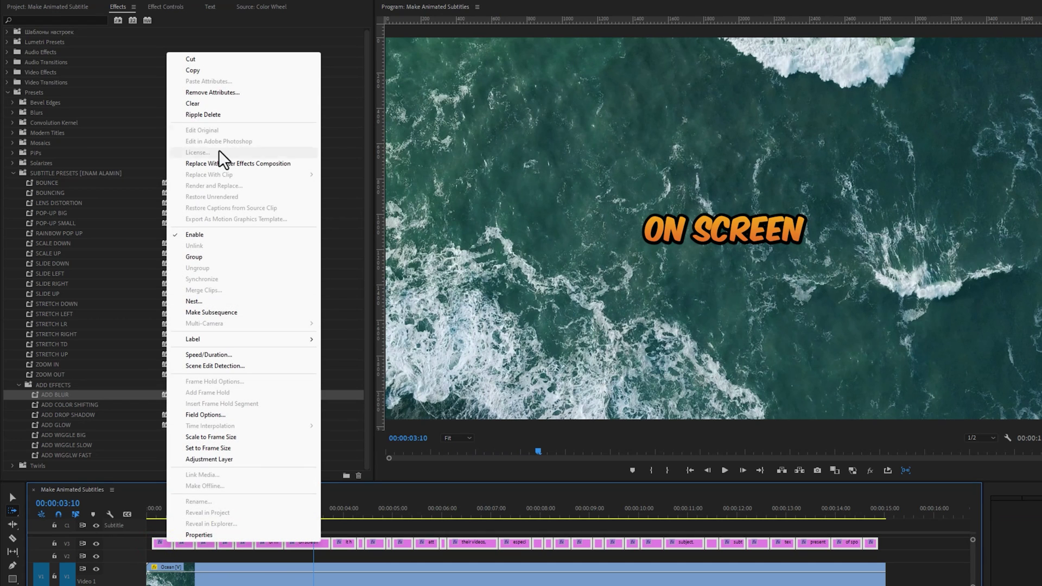
{"action": "left_click", "coordinate": [241, 92]}
{"action": "left_click", "coordinate": [664, 454]}
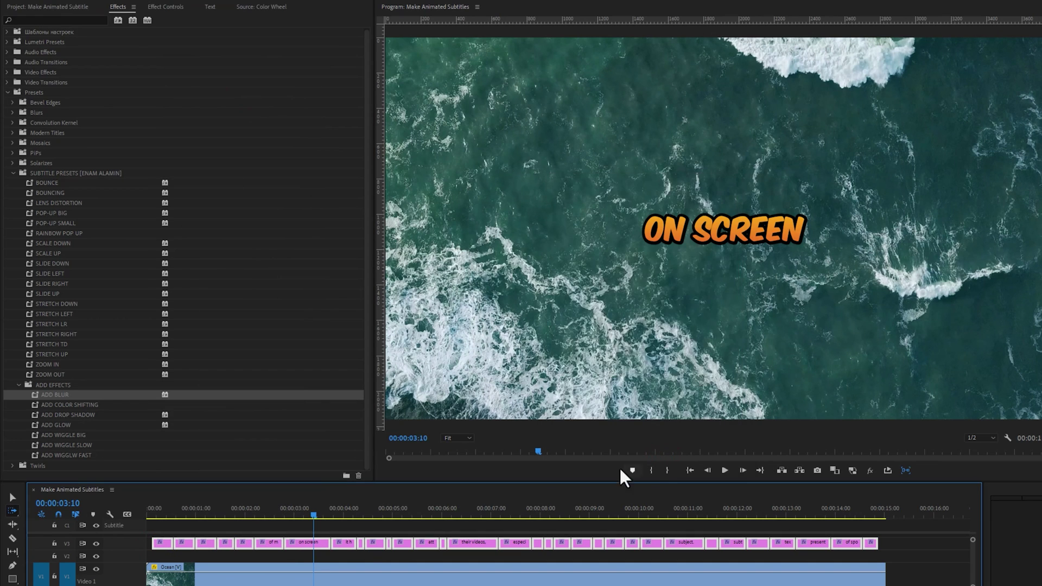
{"action": "left_click_drag", "start_coordinate": [63, 265], "coordinate": [151, 516]}
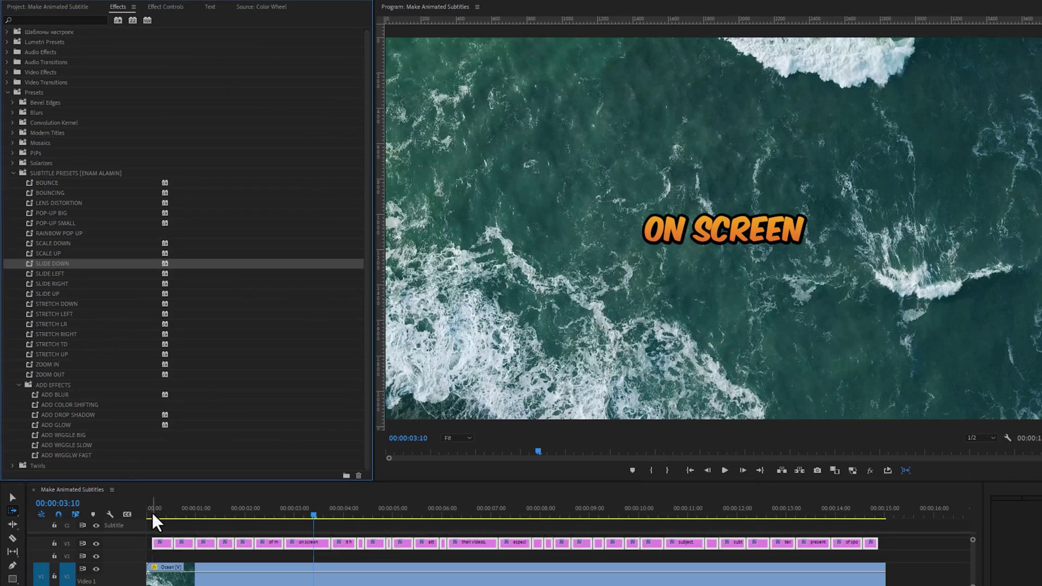
{"action": "left_click", "coordinate": [152, 512]}
{"action": "key", "text": "space"}
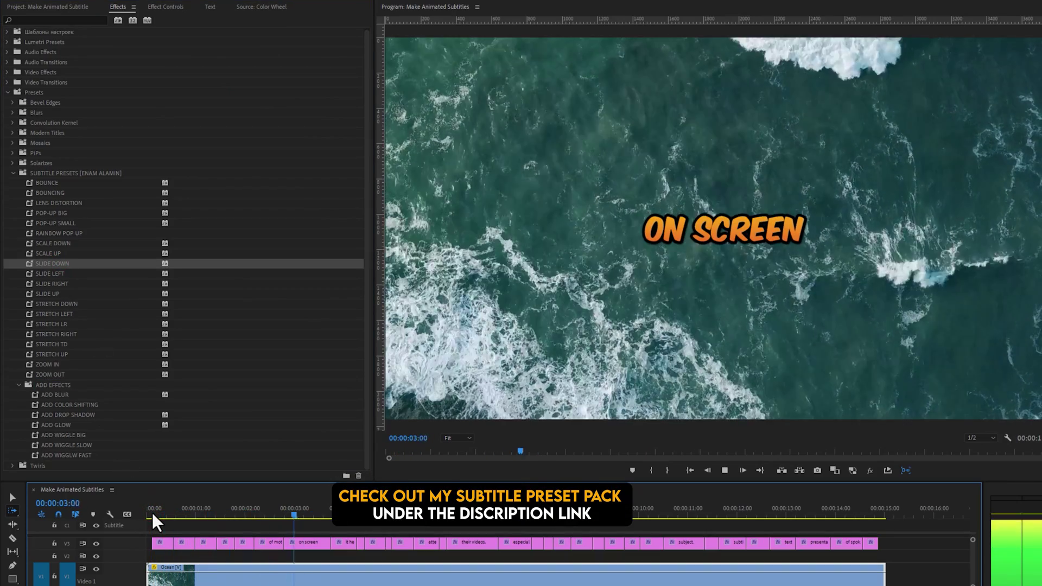
- Preview the ZOOM IN, ADD WIGGLE and ADD GLOW subtitle presets on the captions
{"action": "left_click", "coordinate": [63, 364]}
{"action": "left_click", "coordinate": [155, 509]}
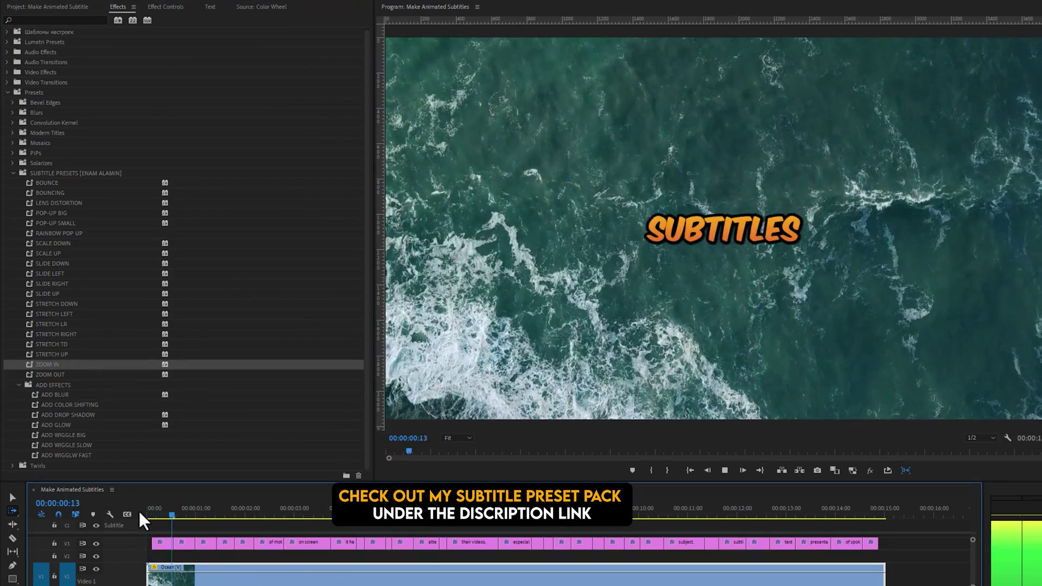
{"action": "key", "text": "space"}
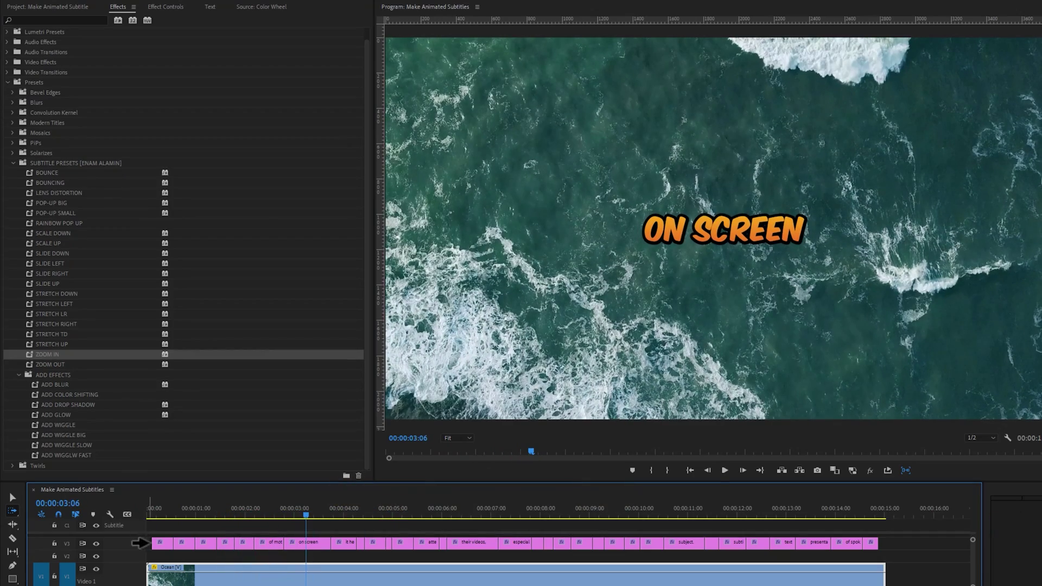
{"action": "left_click", "coordinate": [73, 426]}
{"action": "left_click", "coordinate": [149, 514]}
{"action": "key", "text": "space"}
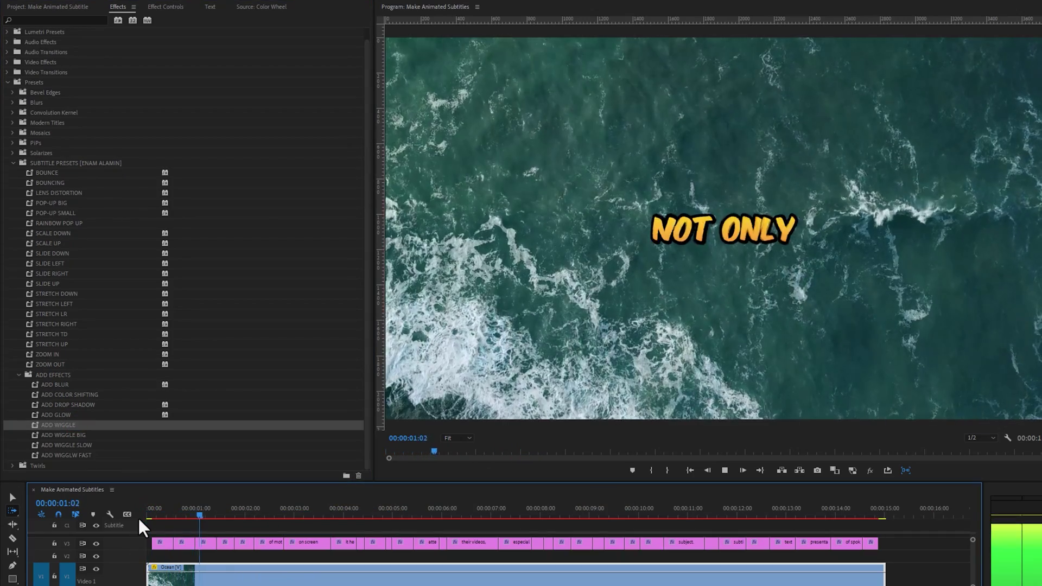
{"action": "key", "text": "space"}
{"action": "key", "text": "Down"}
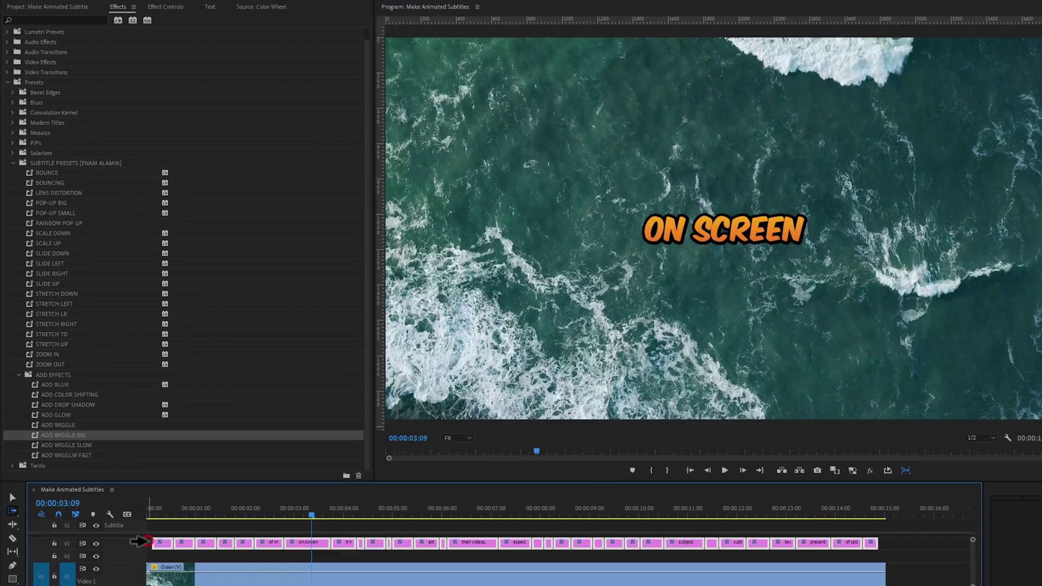
{"action": "key", "text": "Up"}
{"action": "key", "text": "Up"}
{"action": "left_click", "coordinate": [149, 513]}
{"action": "key", "text": "space"}
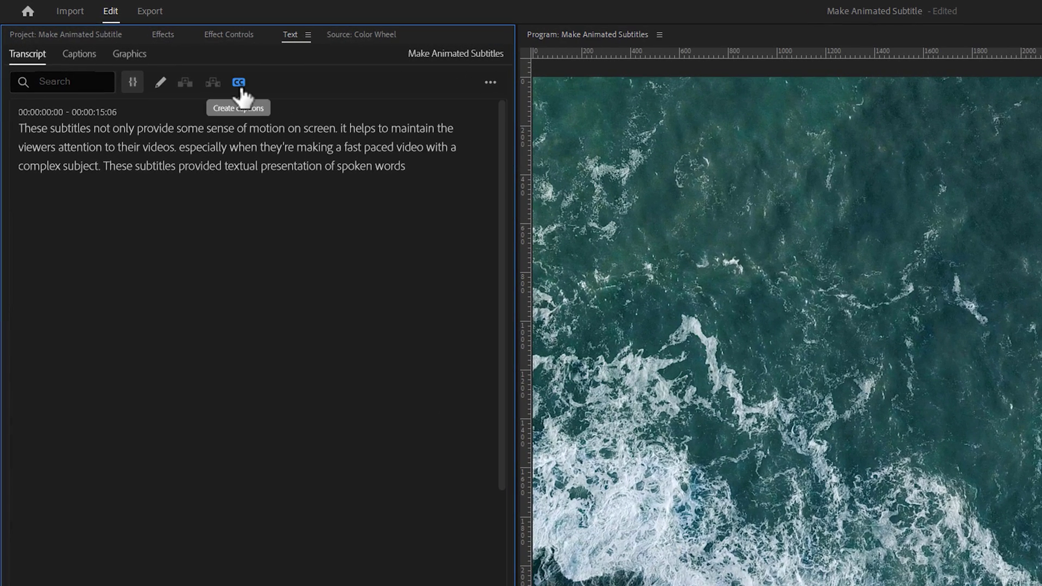
- Create single-line captions with a 36-character maximum and minimum duration 12 from the transcript
{"action": "left_click", "coordinate": [239, 83]}
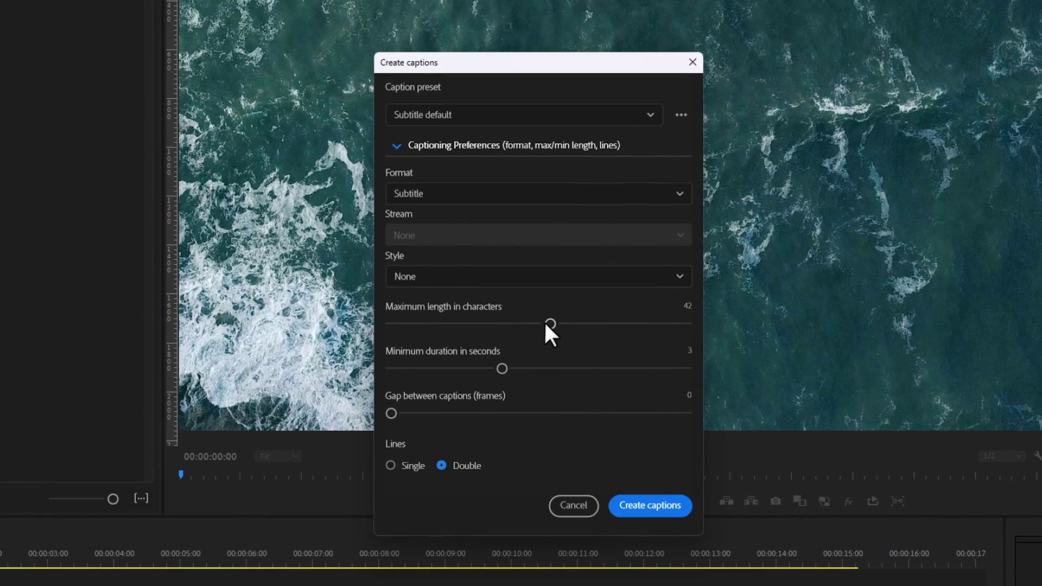
{"action": "left_click_drag", "start_coordinate": [578, 339], "coordinate": [550, 340]}
{"action": "left_click_drag", "start_coordinate": [504, 367], "coordinate": [376, 382]}
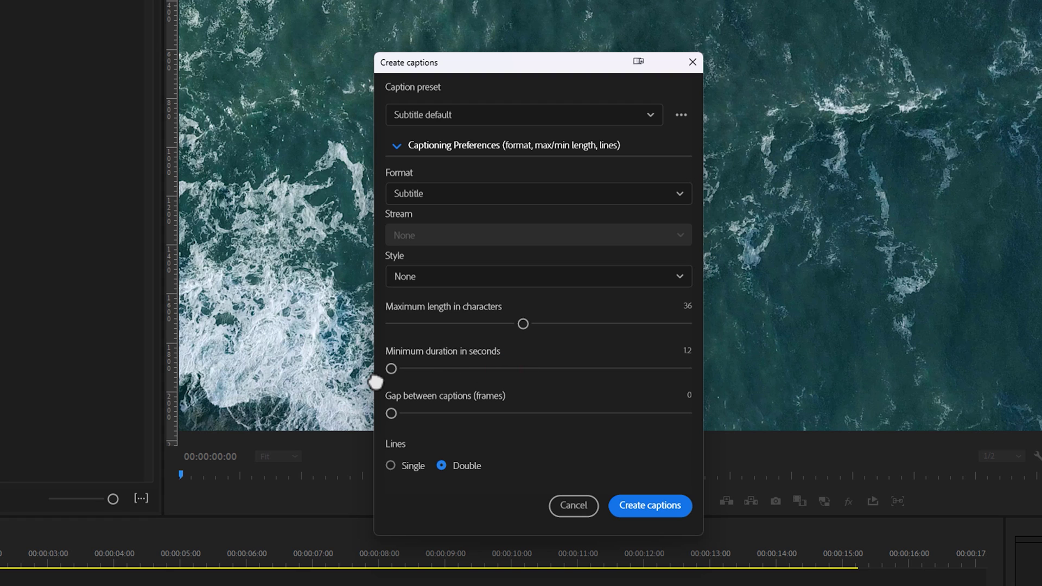
{"action": "left_click", "coordinate": [390, 466]}
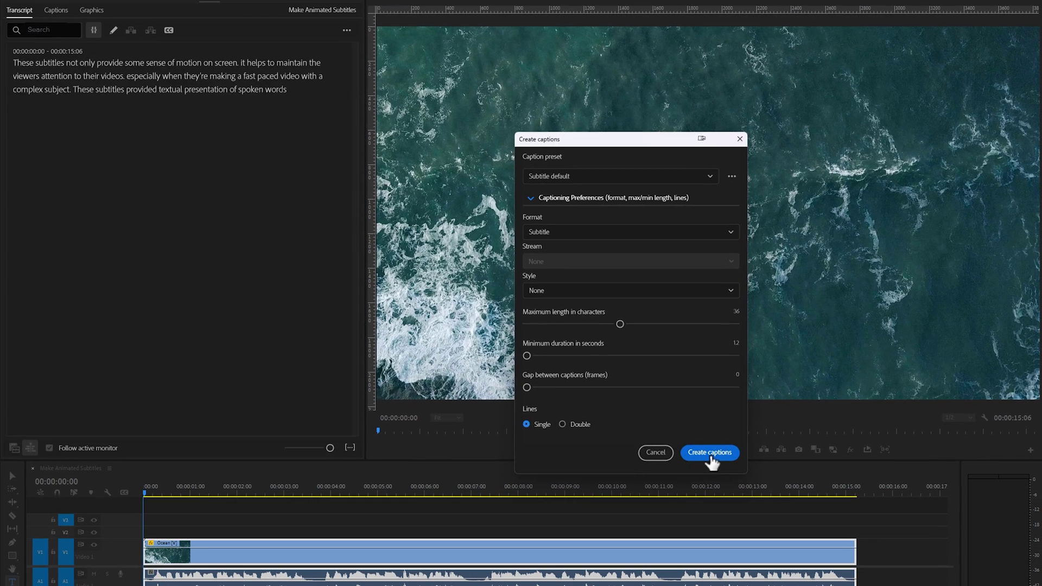
{"action": "left_click", "coordinate": [650, 506]}
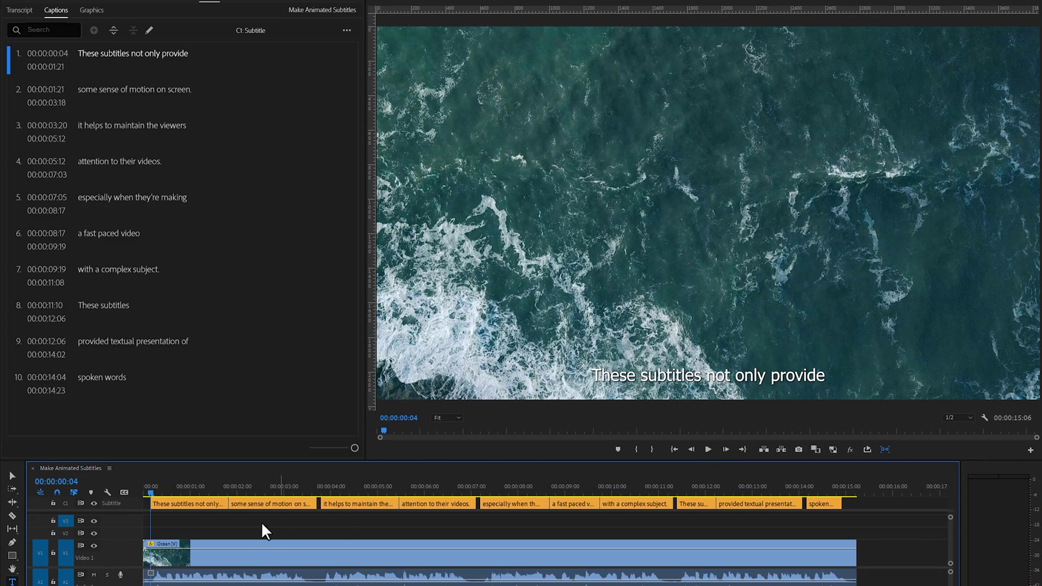
- Set the captions to Bungee at size 35, centred in the frame and vertically middle-aligned
{"action": "left_click", "coordinate": [197, 506]}
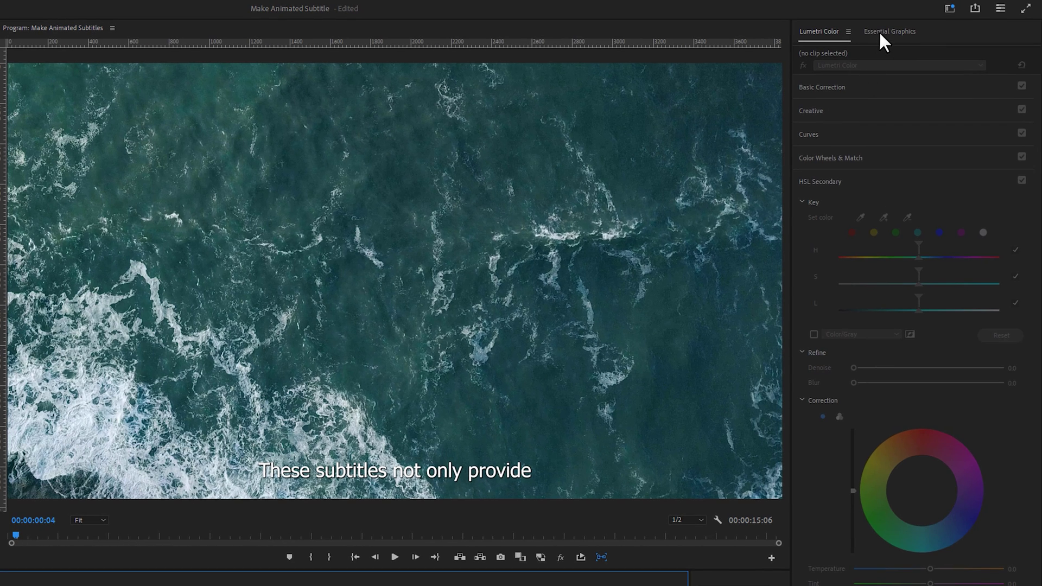
{"action": "left_click", "coordinate": [888, 31]}
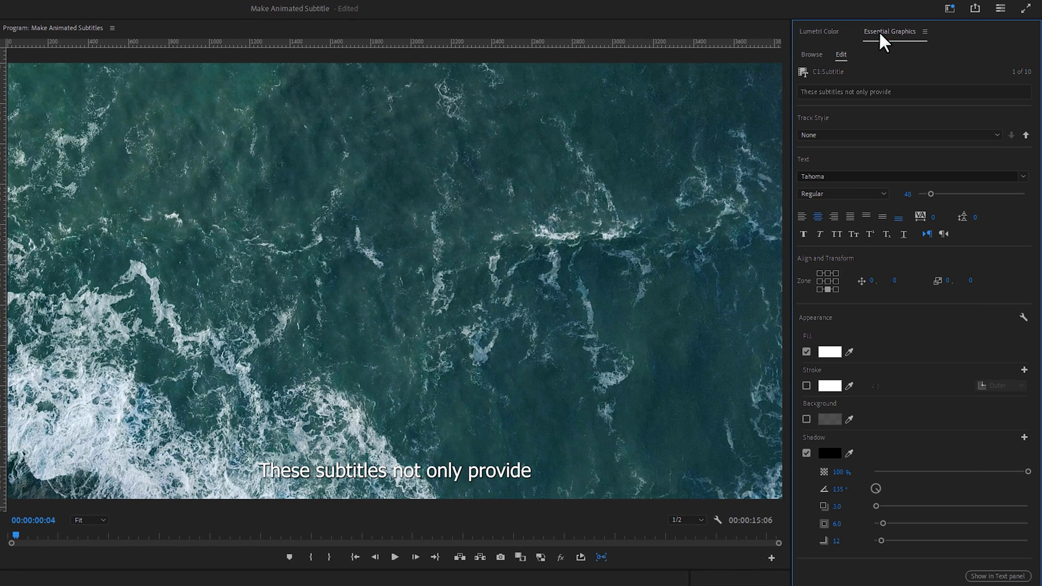
{"action": "left_click", "coordinate": [857, 176]}
{"action": "type", "text": "bung"}
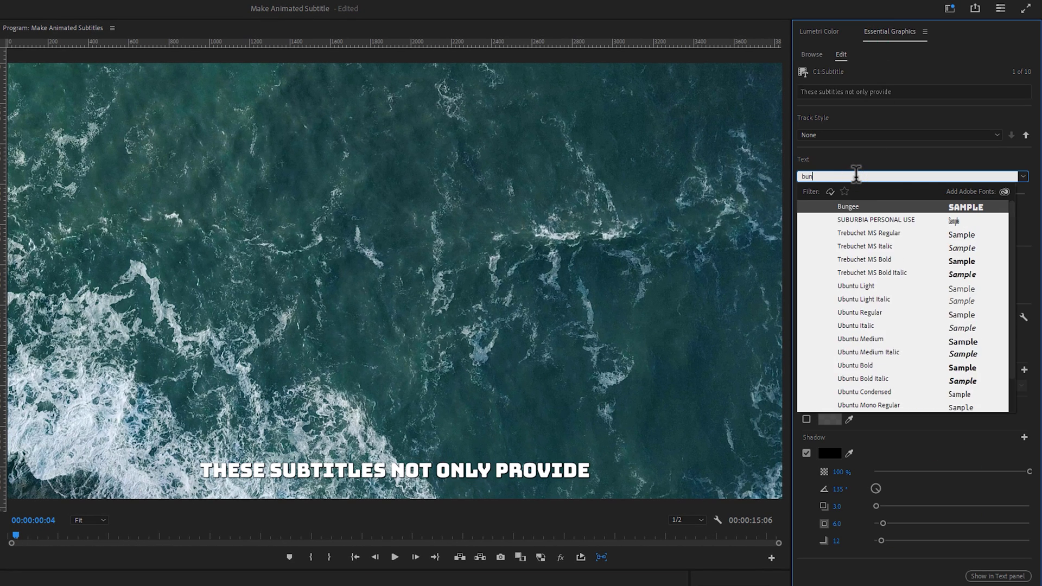
{"action": "left_click", "coordinate": [865, 210]}
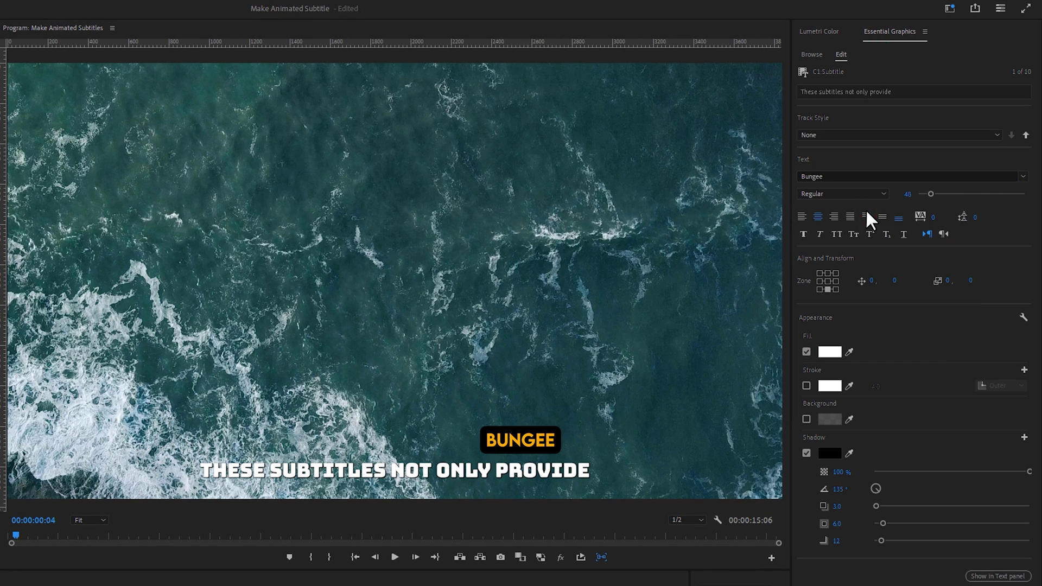
{"action": "left_click", "coordinate": [905, 194]}
{"action": "type", "text": "3"}
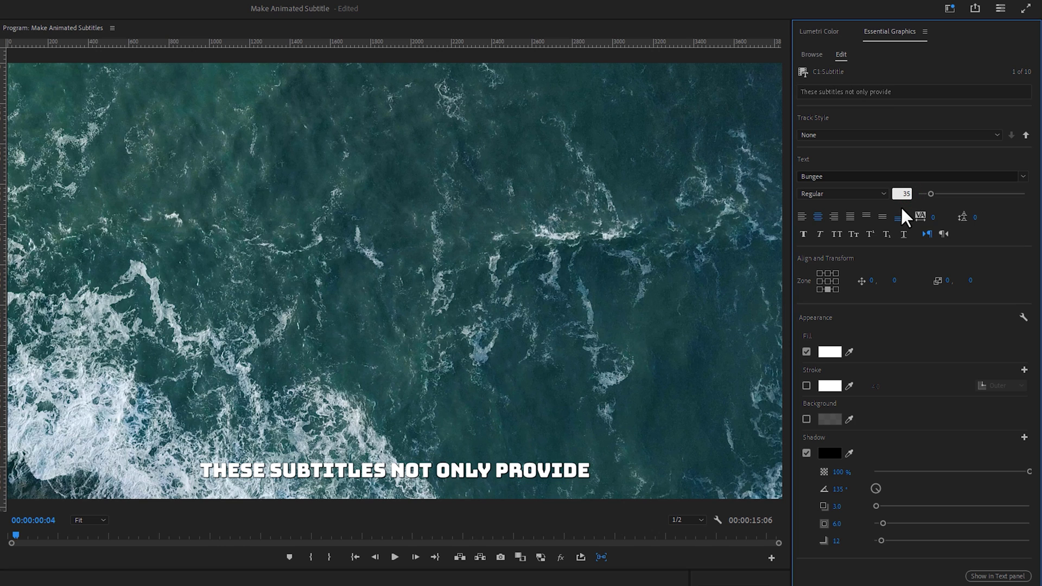
{"action": "type", "text": "5"}
{"action": "key", "text": "Return"}
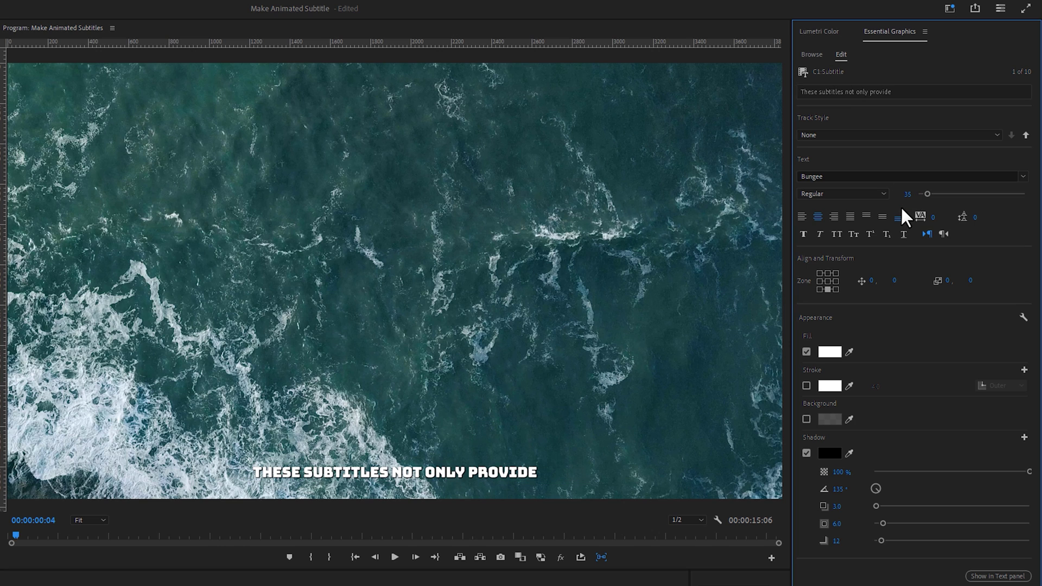
{"action": "left_click", "coordinate": [827, 280]}
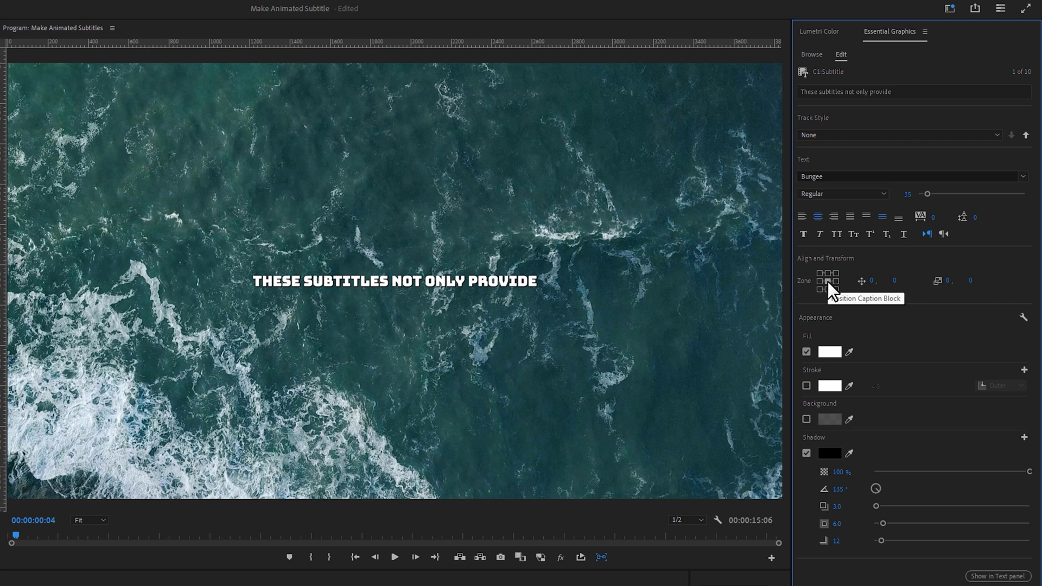
{"action": "left_click", "coordinate": [882, 216]}
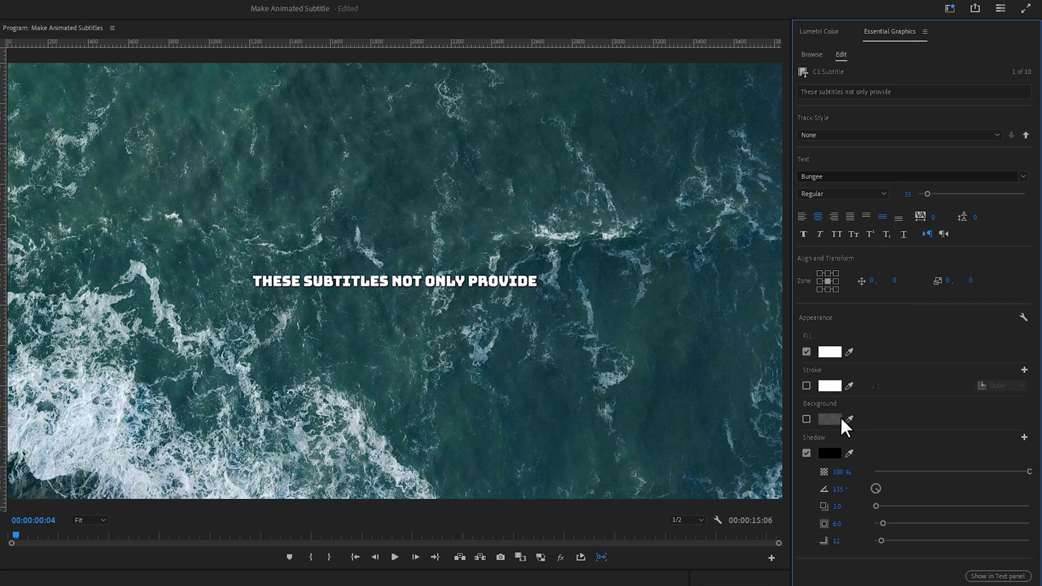
- Give the captions a black background box with size 20 and corner roundness 12
{"action": "left_click", "coordinate": [806, 419]}
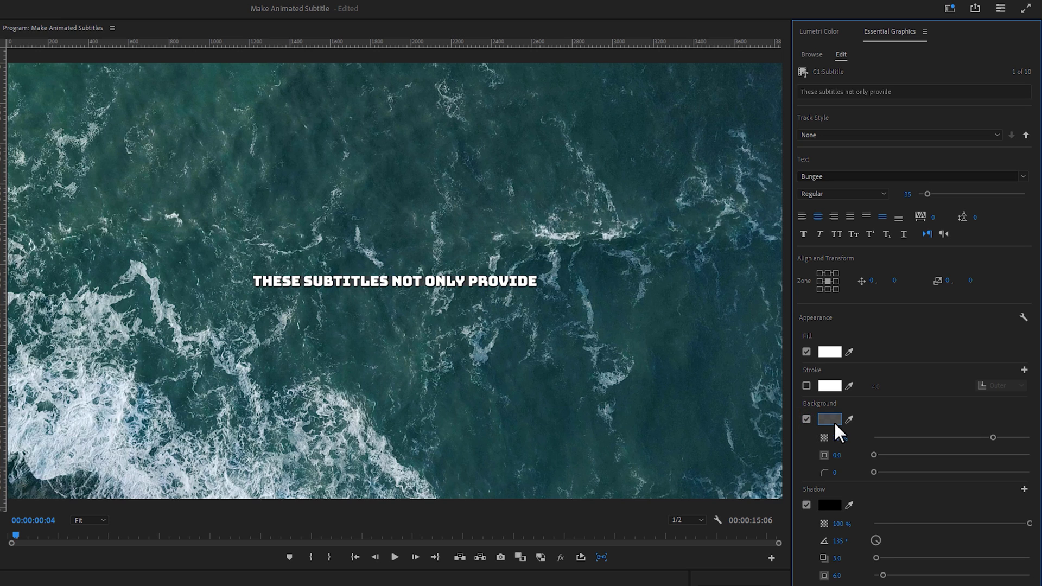
{"action": "left_click", "coordinate": [831, 422]}
{"action": "left_click_drag", "start_coordinate": [197, 353], "coordinate": [166, 319]}
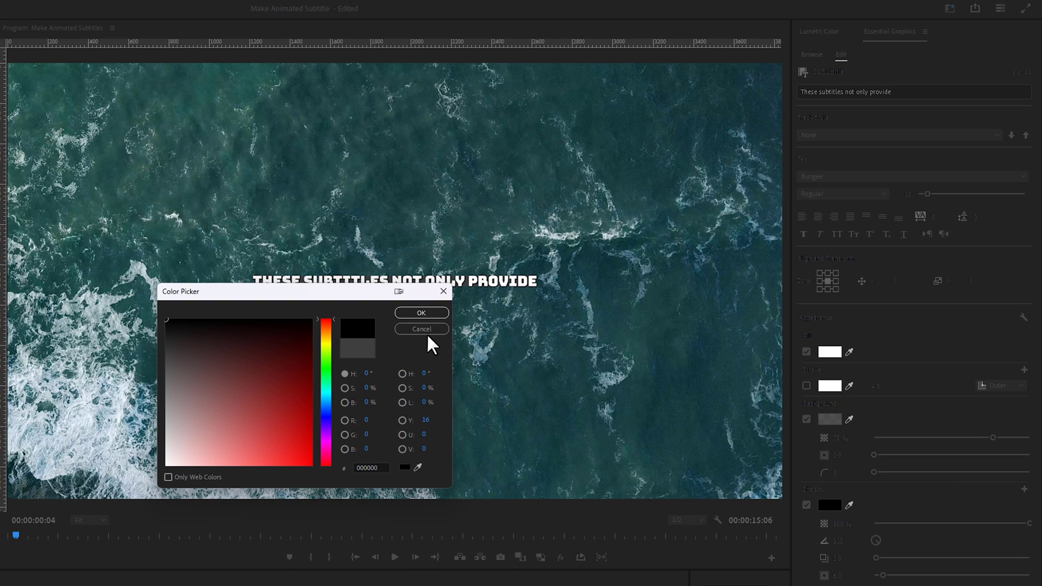
{"action": "left_click", "coordinate": [431, 314]}
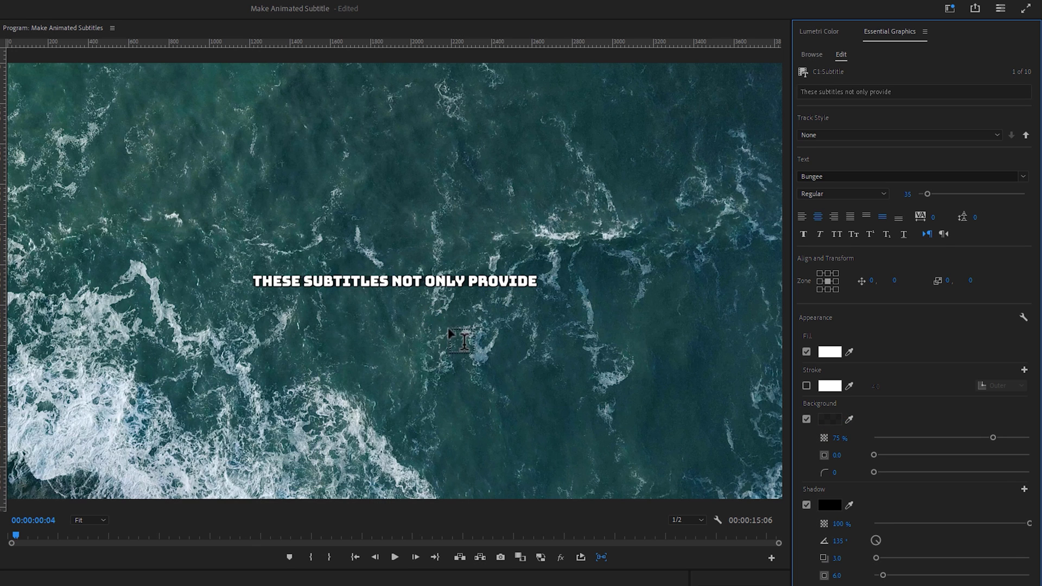
{"action": "left_click", "coordinate": [839, 454]}
{"action": "key", "text": "Return"}
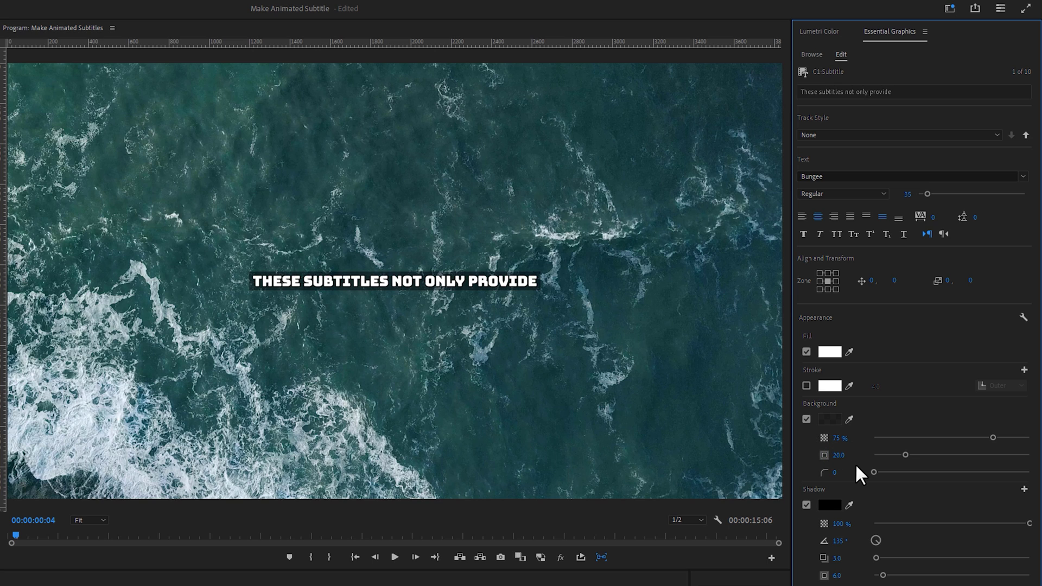
{"action": "left_click", "coordinate": [840, 477]}
{"action": "type", "text": "12"}
{"action": "key", "text": "Return"}
{"action": "left_click", "coordinate": [831, 131]}
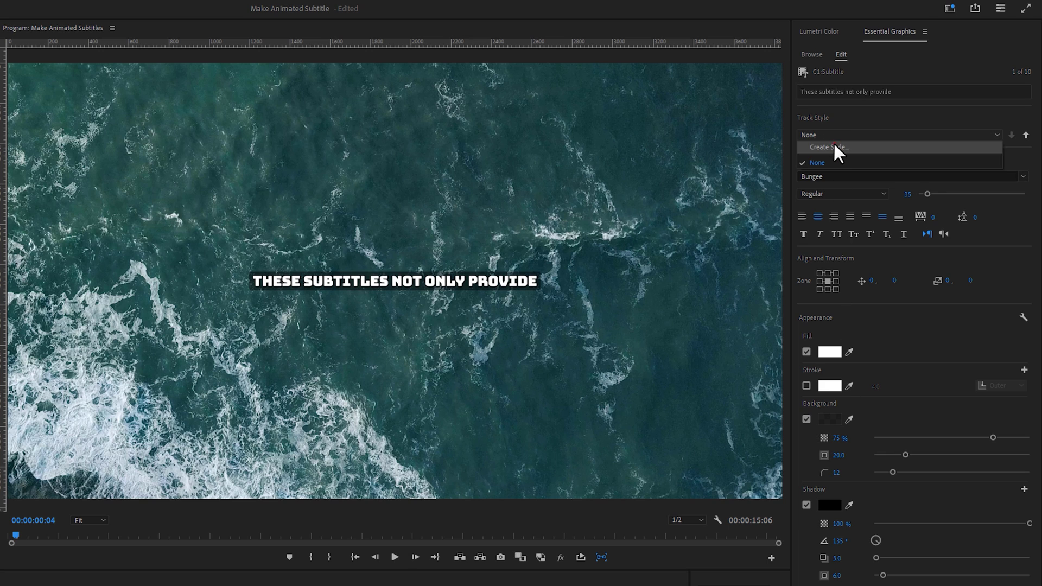
- Save the caption look as a new track style named Bungee
{"action": "left_click", "coordinate": [833, 144]}
{"action": "type", "text": "Bungee"}
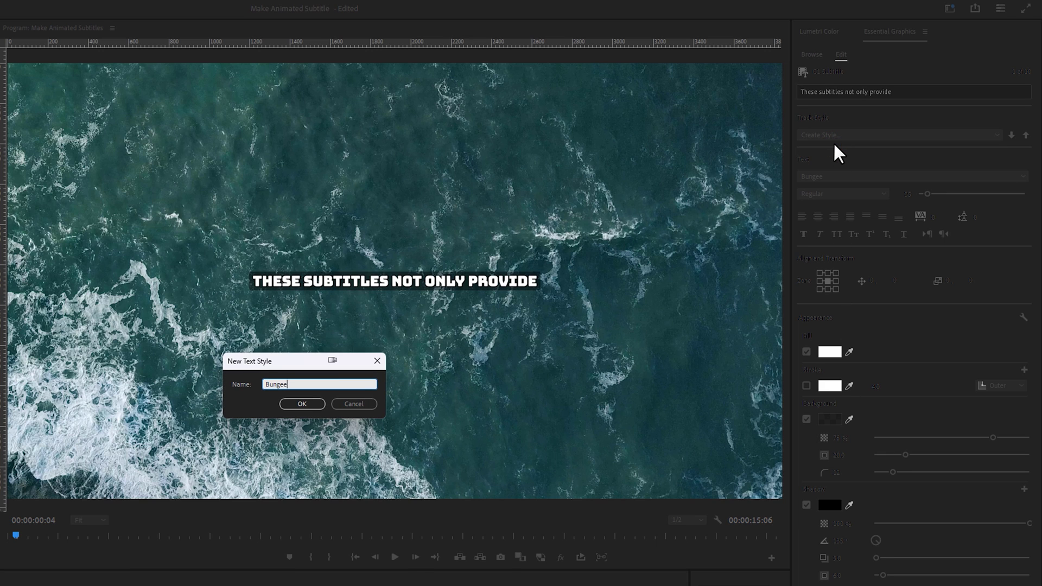
{"action": "left_click", "coordinate": [314, 403]}
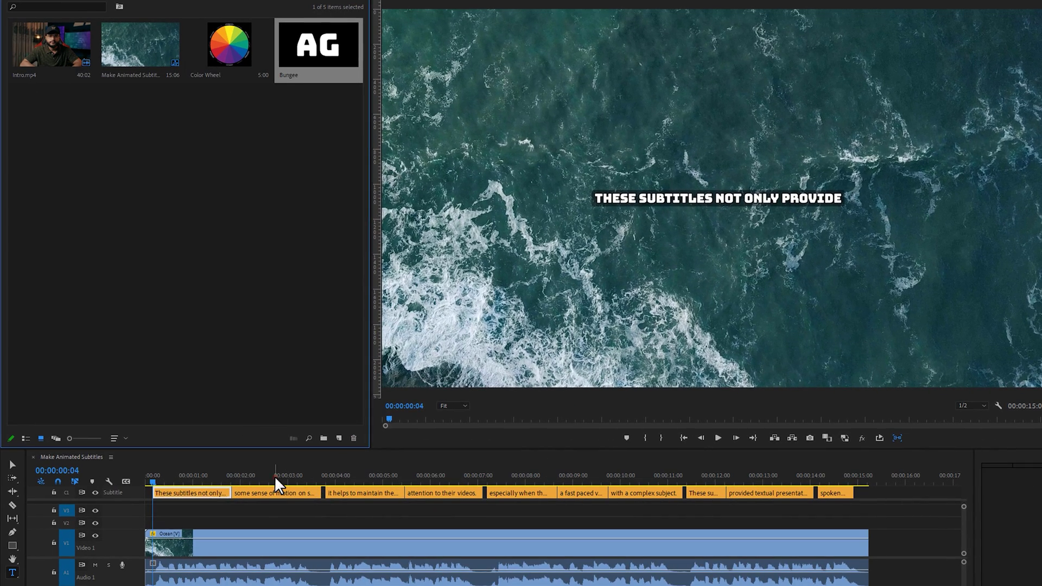
{"action": "left_click_drag", "start_coordinate": [252, 487], "coordinate": [428, 471]}
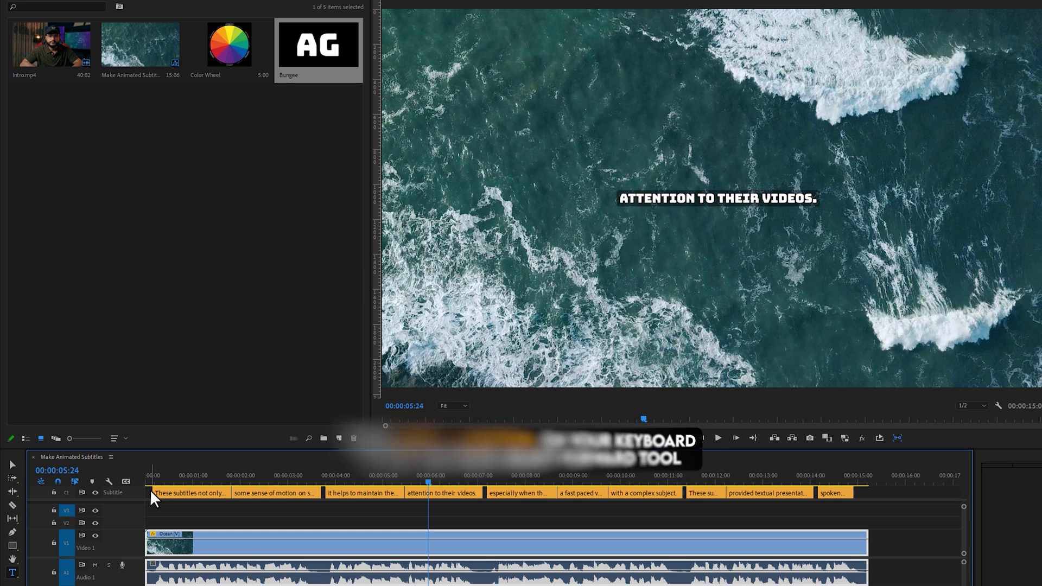
- Select all caption clips and upgrade them to graphic clips, then show the Effects list
{"action": "key", "text": "shift+a"}
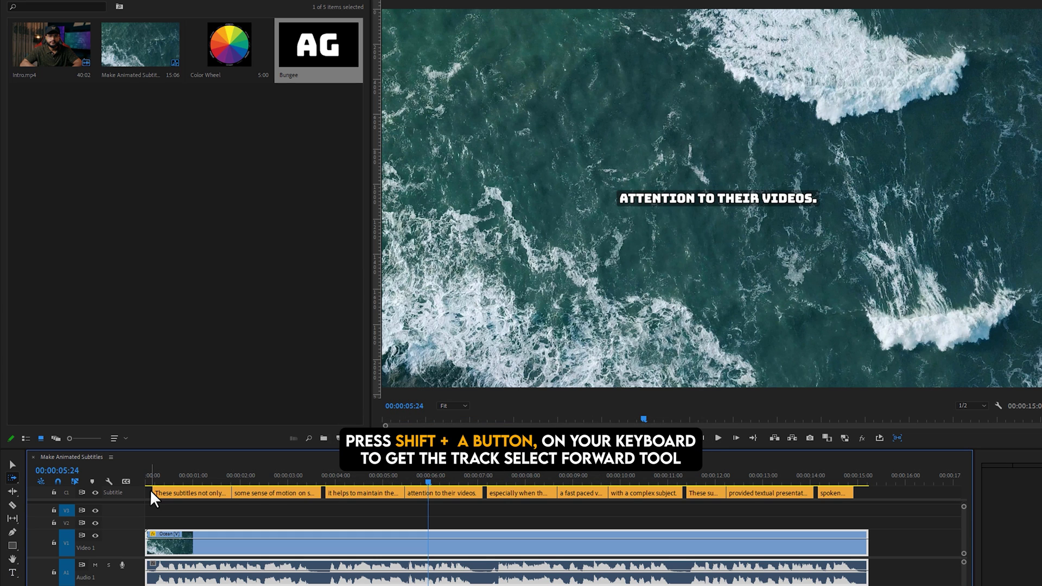
{"action": "left_click", "coordinate": [150, 490]}
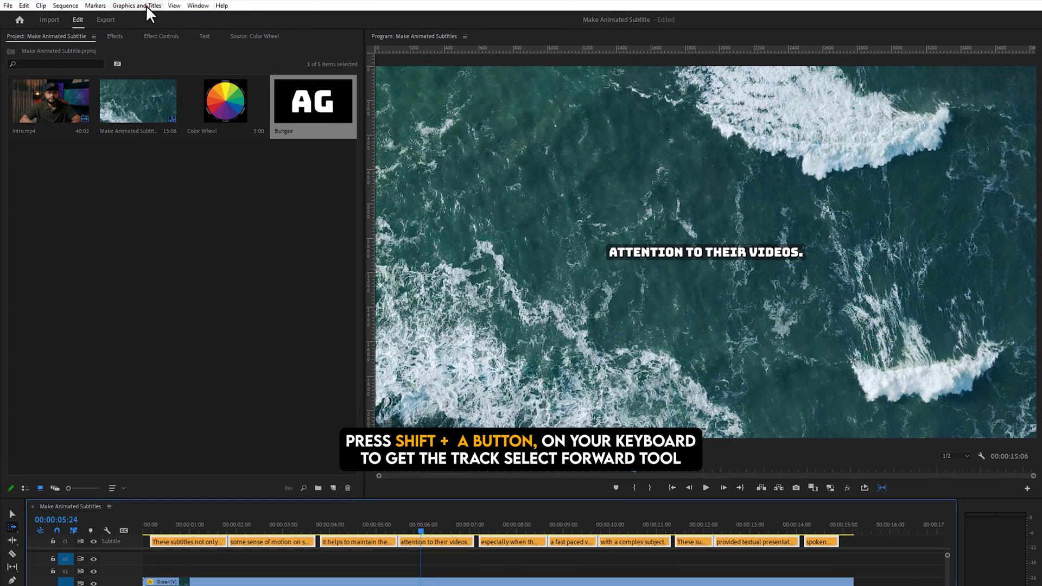
{"action": "left_click", "coordinate": [145, 6]}
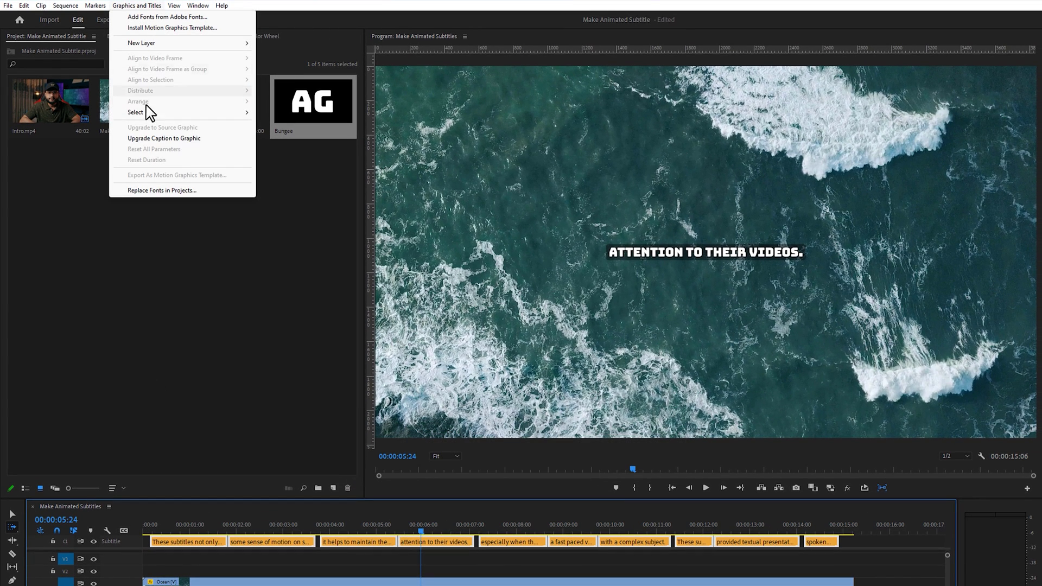
{"action": "left_click", "coordinate": [196, 138]}
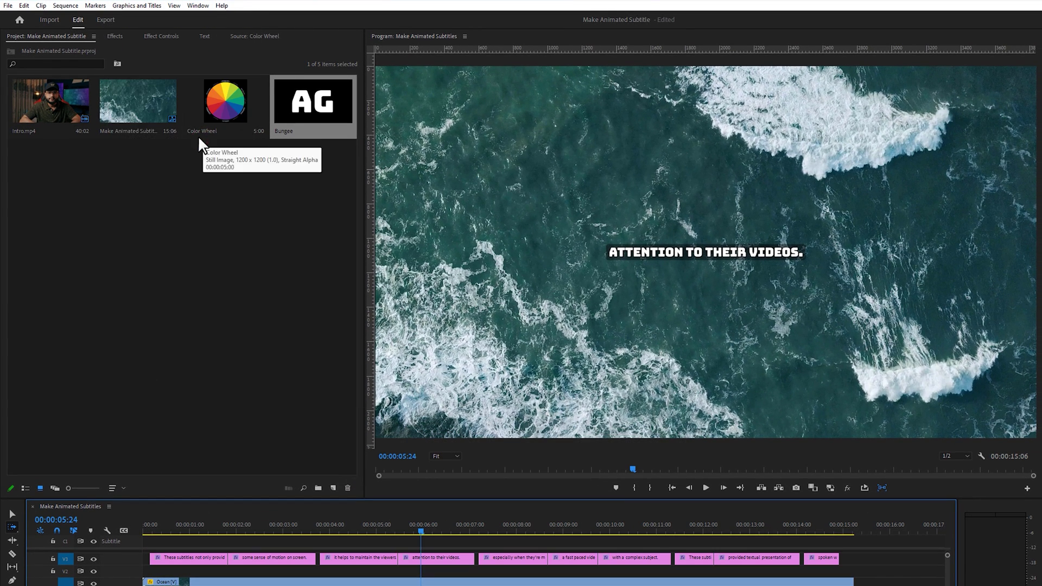
{"action": "left_click", "coordinate": [116, 37]}
- Apply the LENS DISTORTION preset from SUBTITLE PRESETS to the subtitles and play it back
{"action": "left_click", "coordinate": [8, 63]}
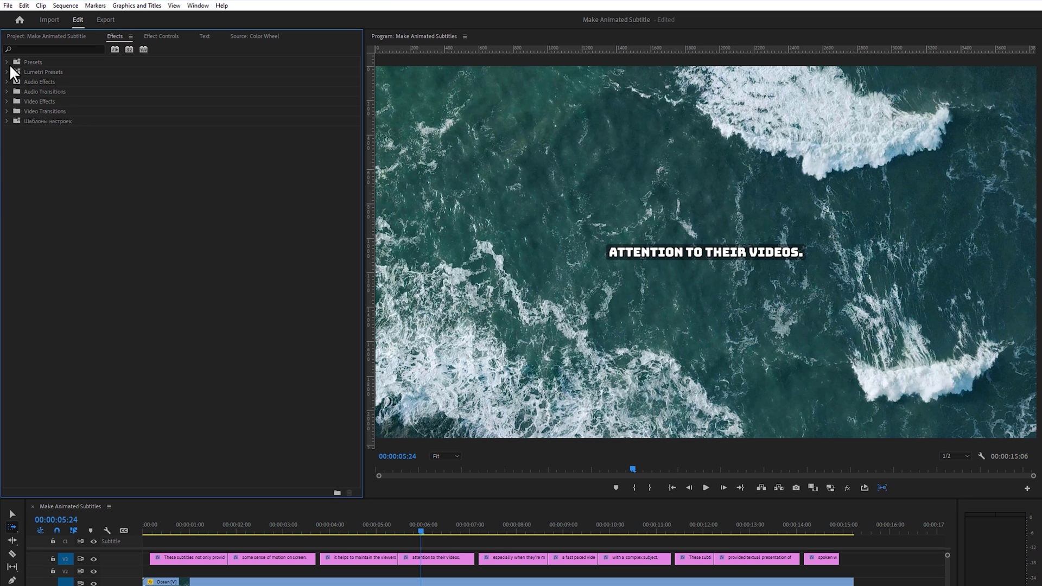
{"action": "left_click", "coordinate": [12, 140]}
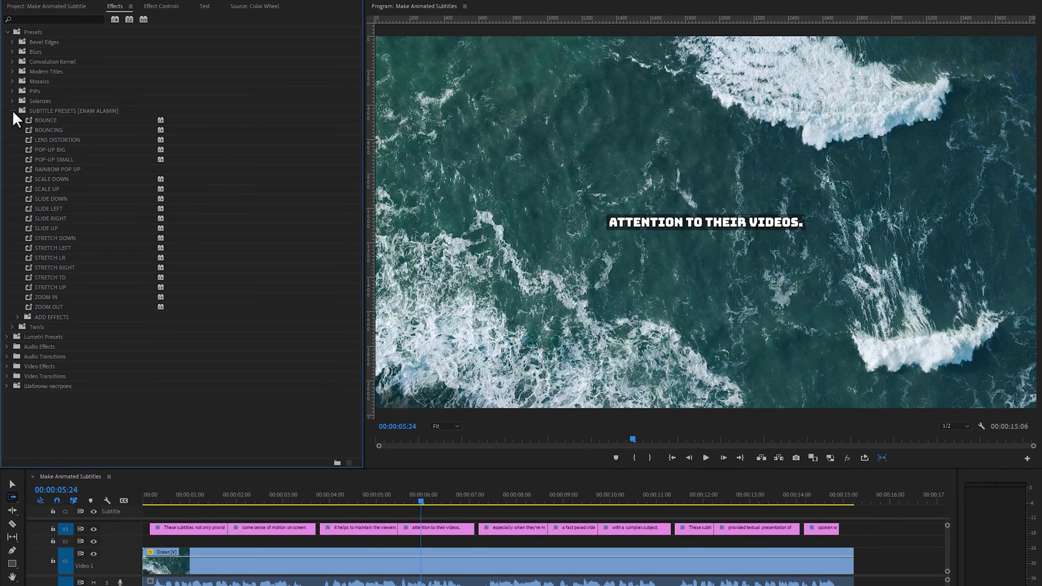
{"action": "left_click_drag", "start_coordinate": [62, 142], "coordinate": [161, 531]}
{"action": "left_click", "coordinate": [147, 496]}
{"action": "key", "text": "space"}
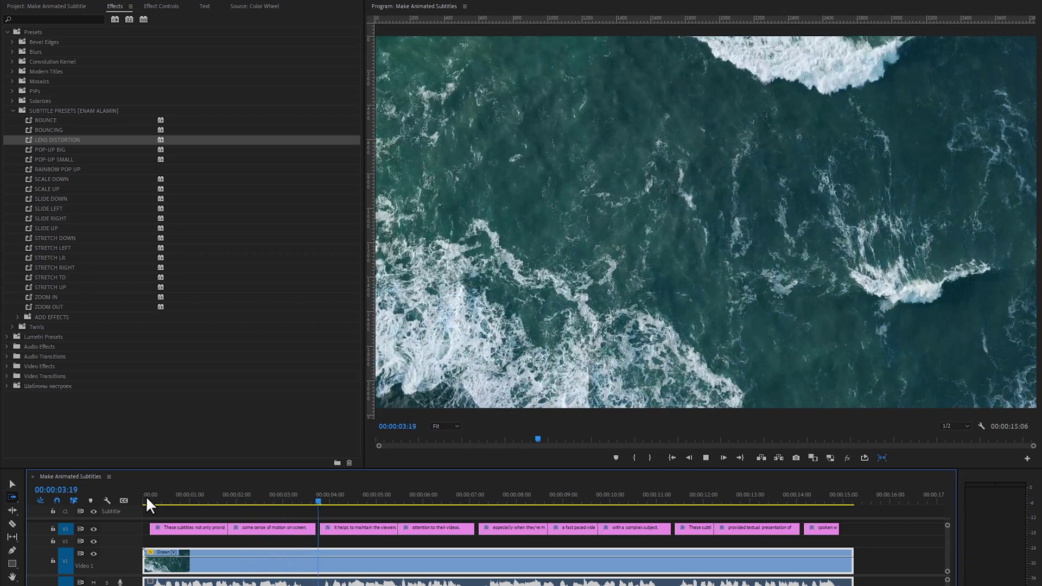
{"action": "key", "text": "space"}
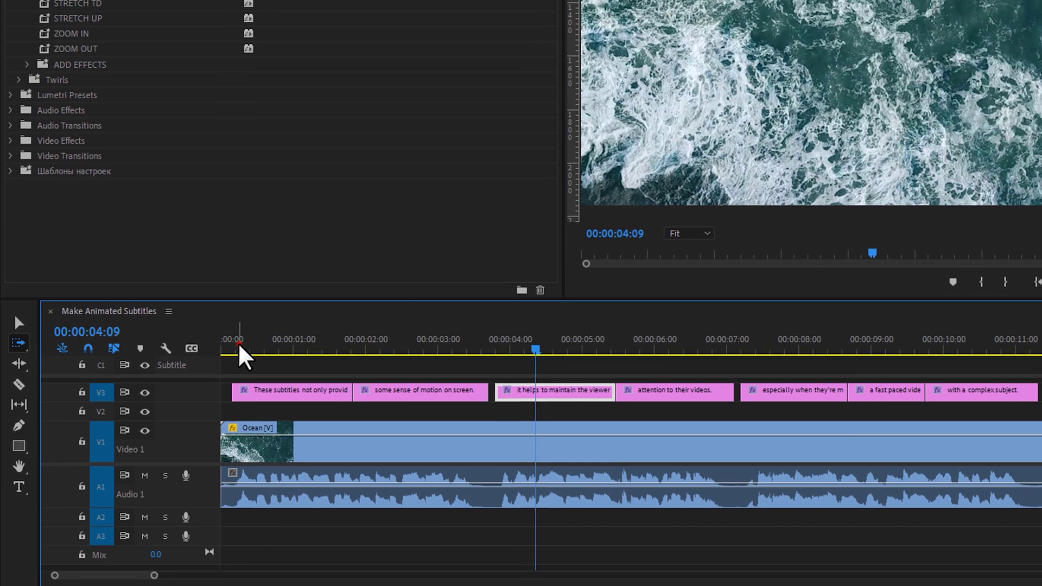
- Cut the first V3 captions into one-word clips, starting after the word THESE
{"action": "left_click", "coordinate": [154, 500]}
{"action": "key", "text": "="}
{"action": "key", "text": "="}
{"action": "key", "text": "v"}
{"action": "left_click_drag", "start_coordinate": [92, 579], "coordinate": [74, 574]}
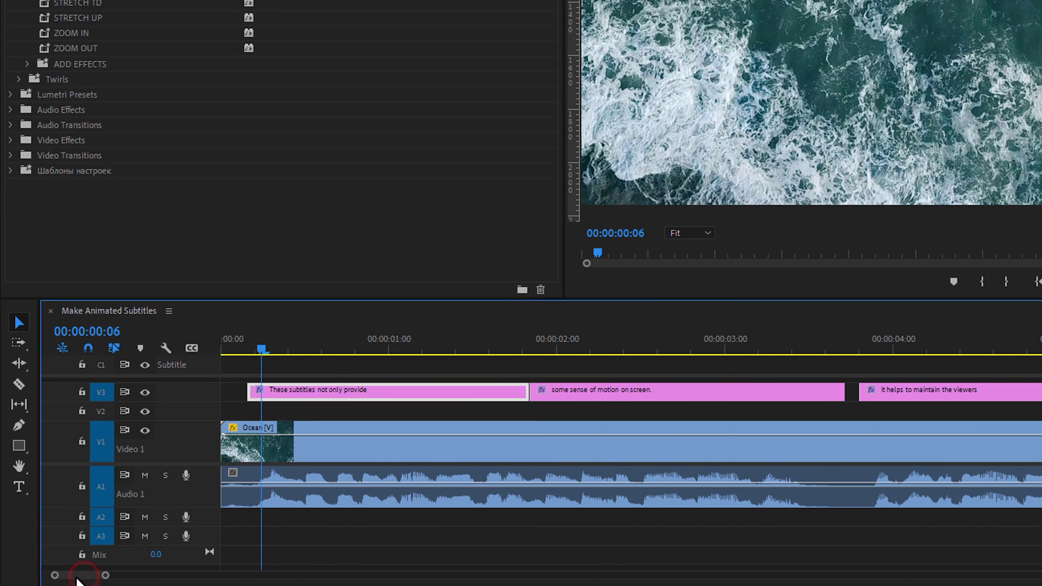
{"action": "left_click_drag", "start_coordinate": [267, 345], "coordinate": [305, 348]}
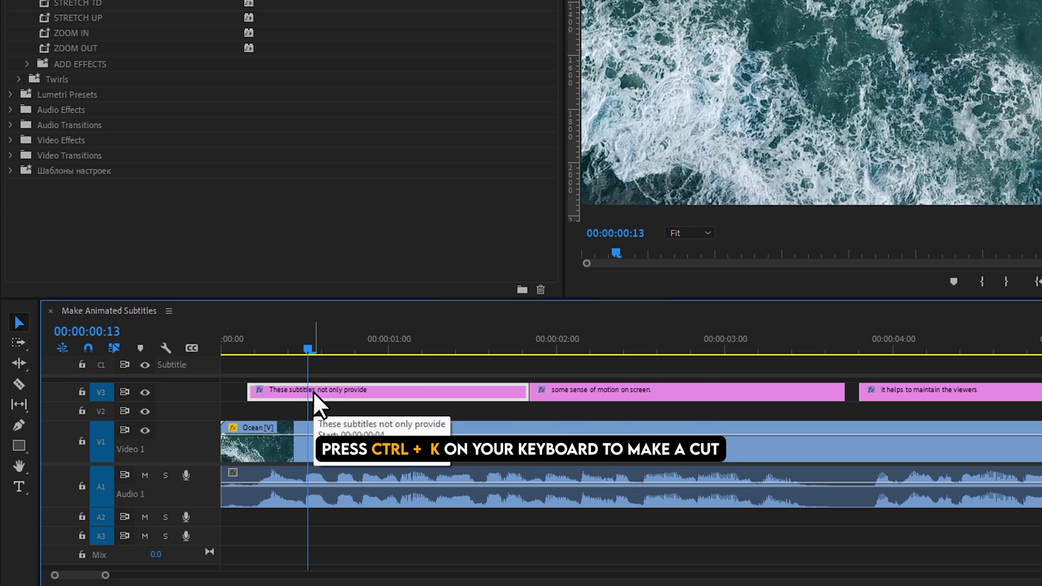
{"action": "key", "text": "ctrl+k"}
{"action": "left_click_drag", "start_coordinate": [325, 352], "coordinate": [278, 345]}
{"action": "key", "text": "ctrl+k"}
{"action": "left_click", "coordinate": [412, 388]}
{"action": "key", "text": "ctrl+k"}
{"action": "key", "text": "ctrl+k"}
{"action": "key", "text": "ctrl+k"}
{"action": "key", "text": "ctrl+k"}
{"action": "key", "text": "ctrl+k"}
{"action": "key", "text": "ctrl+k"}
{"action": "key", "text": "ctrl+k"}
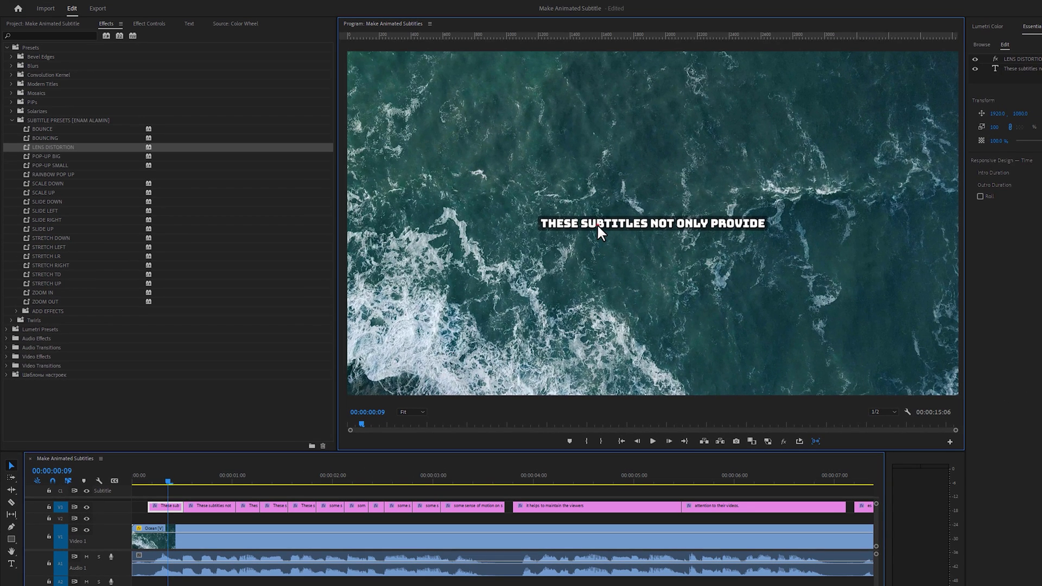
- Colour the word THESE yellow in the first split caption clip by sampling the colour wheel
{"action": "left_click", "coordinate": [597, 224]}
{"action": "double_click", "coordinate": [571, 222]}
{"action": "left_click", "coordinate": [577, 223]}
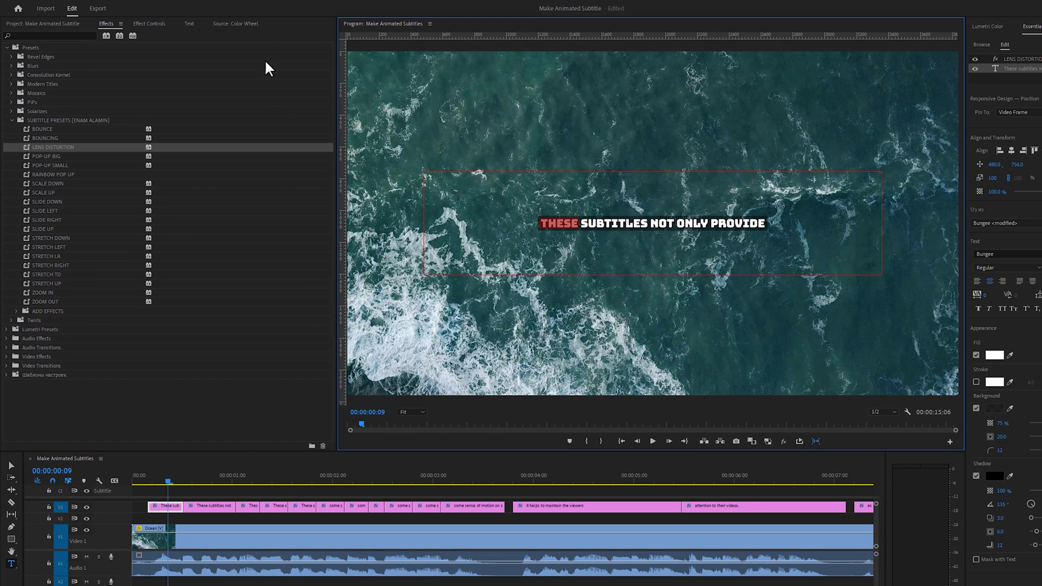
{"action": "left_click", "coordinate": [251, 24]}
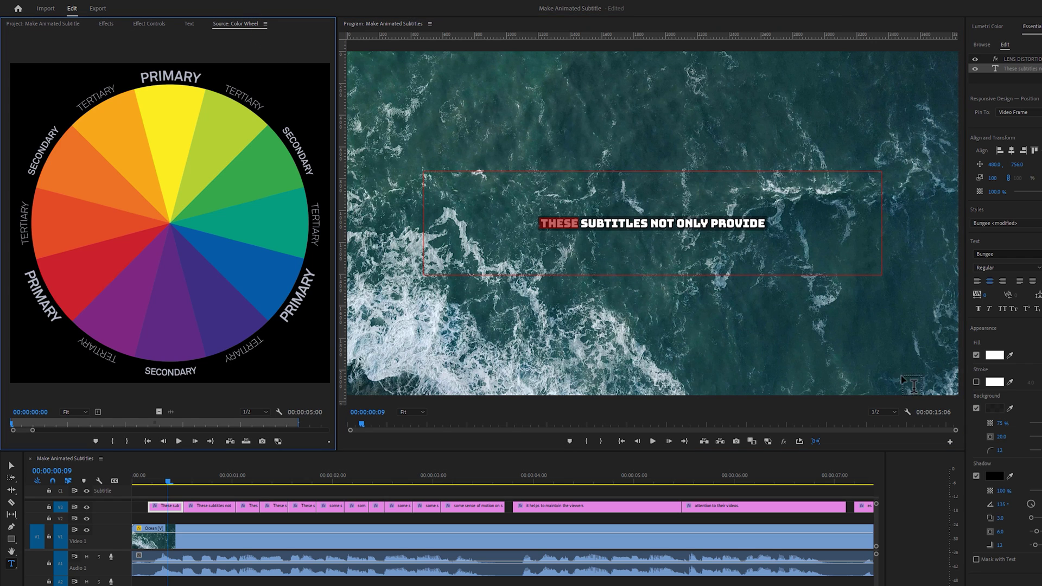
{"action": "left_click", "coordinate": [1010, 355]}
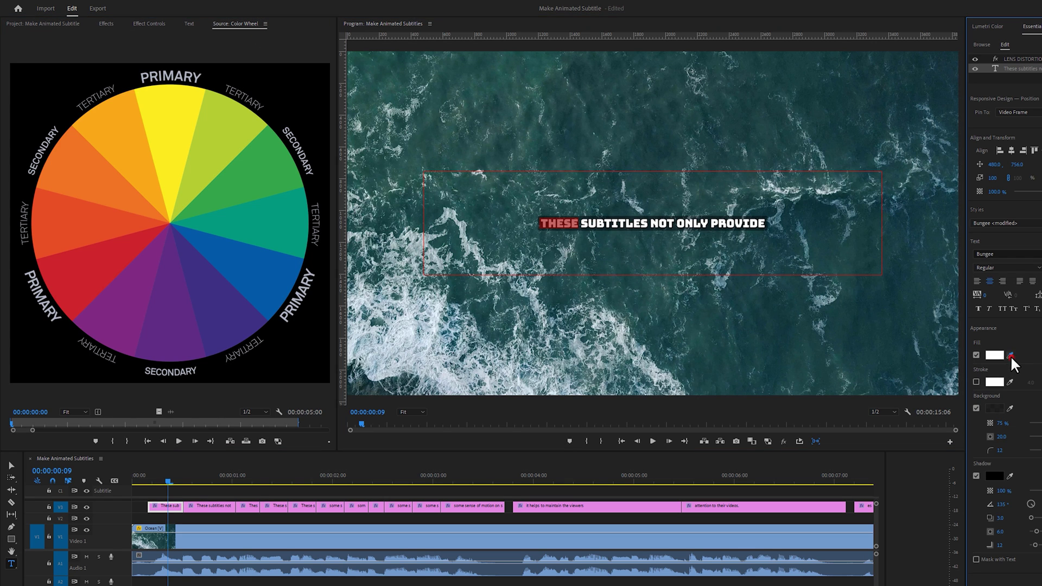
{"action": "left_click", "coordinate": [177, 147]}
- Colour SUBTITLES, NOT, ONLY and PROVIDE yellow in their own split caption clips
{"action": "left_click", "coordinate": [211, 477]}
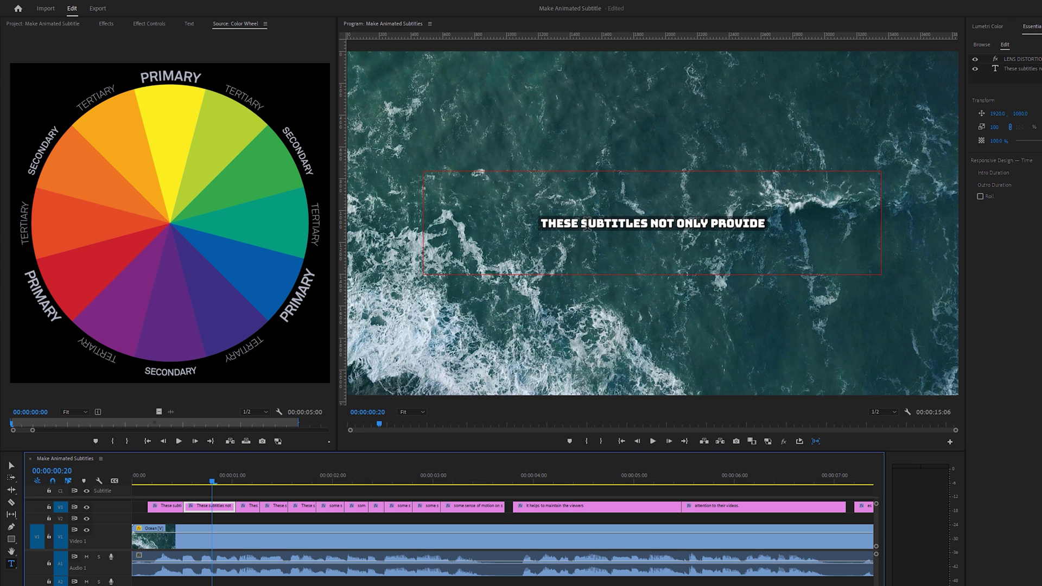
{"action": "left_click_drag", "start_coordinate": [582, 222], "coordinate": [634, 224]}
{"action": "left_click", "coordinate": [648, 230]}
{"action": "left_click", "coordinate": [1010, 356]}
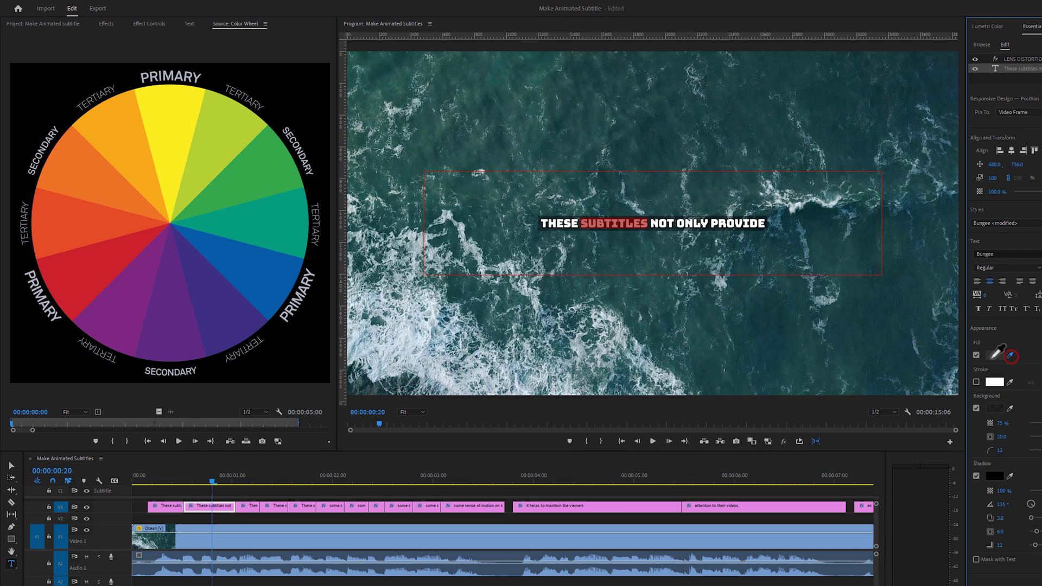
{"action": "left_click", "coordinate": [176, 156]}
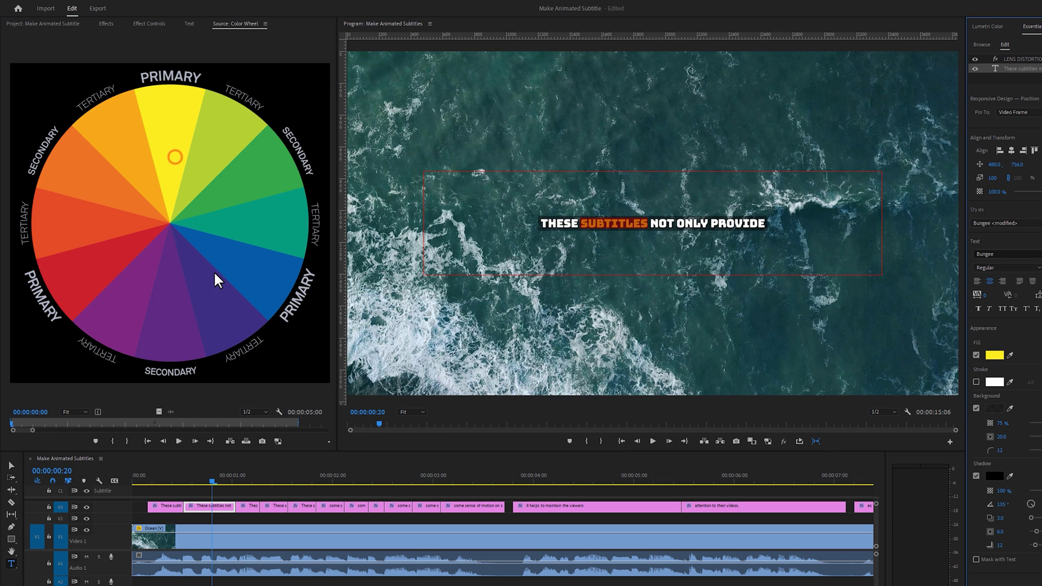
{"action": "left_click", "coordinate": [249, 478]}
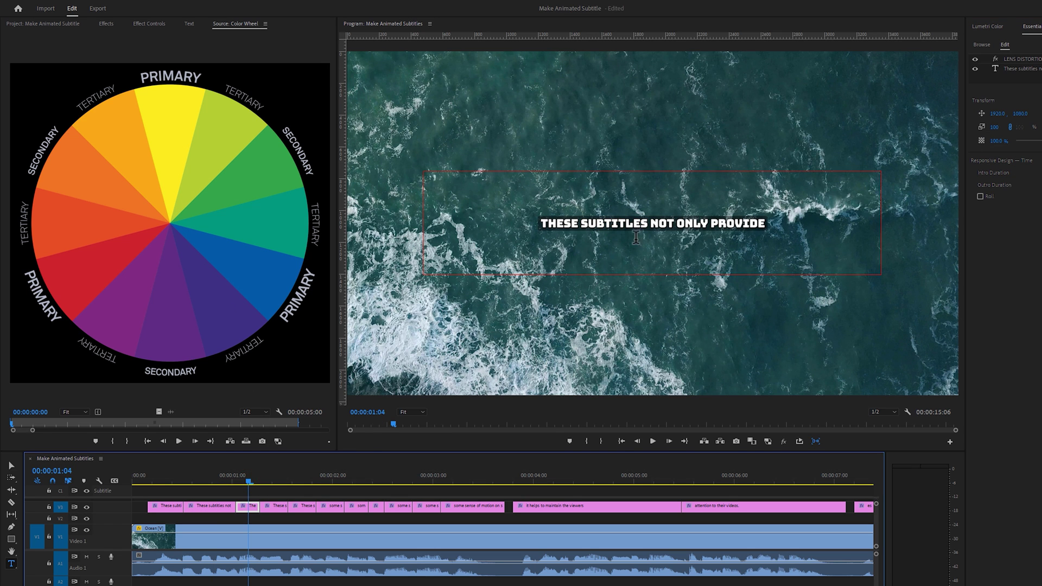
{"action": "left_click_drag", "start_coordinate": [650, 224], "coordinate": [668, 227]}
{"action": "left_click", "coordinate": [1009, 355]}
{"action": "left_click", "coordinate": [163, 147]}
{"action": "left_click", "coordinate": [279, 478]}
{"action": "left_click", "coordinate": [1010, 355]}
{"action": "left_click", "coordinate": [169, 115]}
{"action": "left_click_drag", "start_coordinate": [675, 224], "coordinate": [763, 233]}
{"action": "left_click", "coordinate": [1010, 355]}
{"action": "left_click", "coordinate": [171, 131]}
- Colour SOME, SENSE, OF, MOTION and SCREEN yellow in the second subtitle's split clips
{"action": "left_click", "coordinate": [336, 478]}
{"action": "double_click", "coordinate": [562, 223]}
{"action": "left_click", "coordinate": [172, 158]}
{"action": "double_click", "coordinate": [602, 223]}
{"action": "left_click", "coordinate": [1010, 355]}
{"action": "left_click", "coordinate": [172, 168]}
{"action": "double_click", "coordinate": [625, 223]}
{"action": "left_click", "coordinate": [398, 477]}
{"action": "double_click", "coordinate": [663, 223]}
{"action": "left_click", "coordinate": [1010, 355]}
{"action": "left_click", "coordinate": [170, 158]}
{"action": "left_click", "coordinate": [470, 477]}
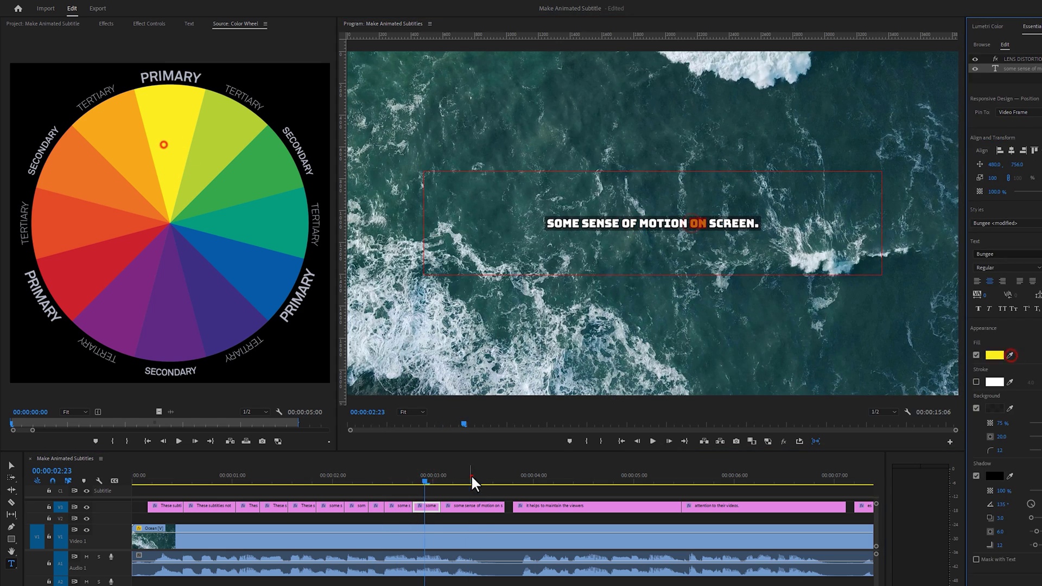
{"action": "double_click", "coordinate": [734, 223]}
{"action": "left_click", "coordinate": [1010, 355]}
{"action": "left_click", "coordinate": [176, 154]}
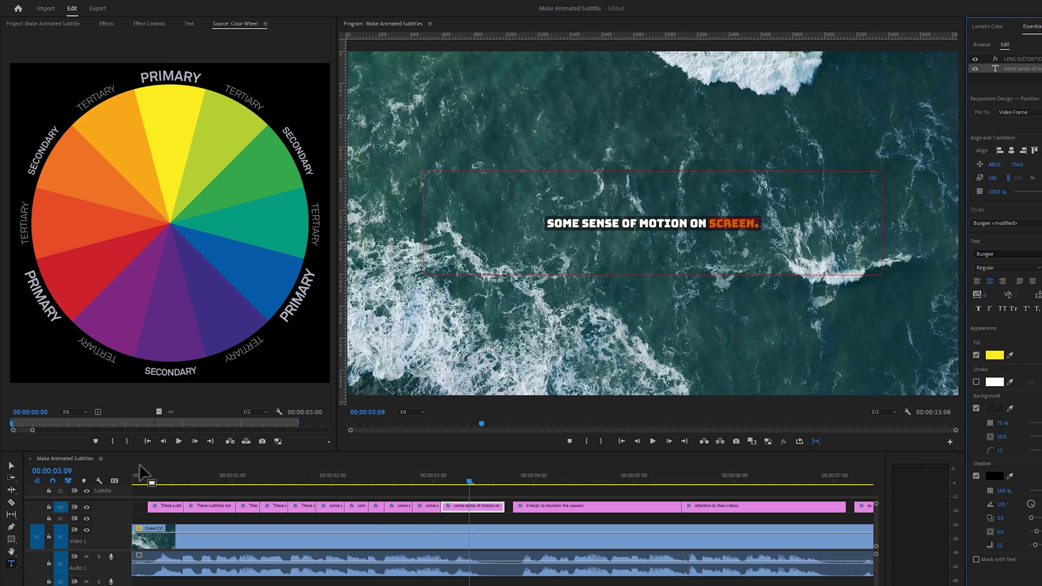
- Play the sequence from the start to preview the yellow word highlights
{"action": "left_click", "coordinate": [137, 476]}
{"action": "key", "text": "space"}
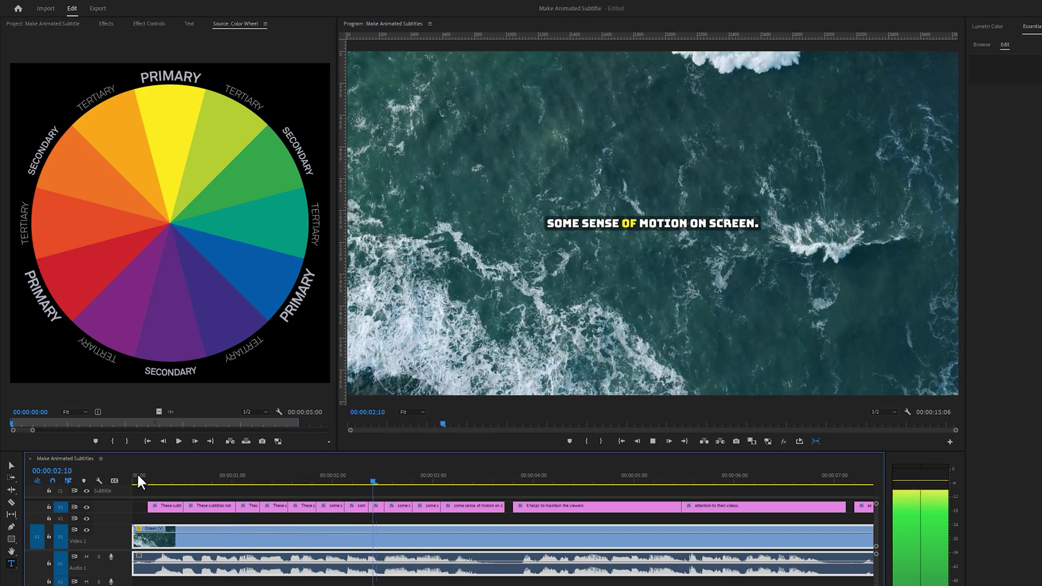
{"action": "key", "text": "space"}
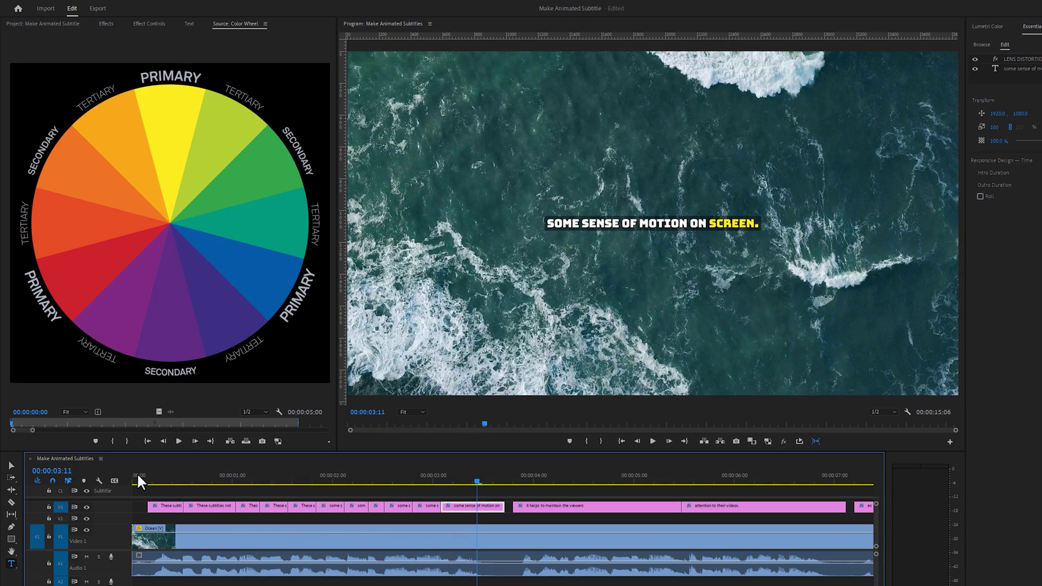
- Nest all the word-split caption clips into Nested Sequence 02 with the default name
{"action": "left_click_drag", "start_coordinate": [133, 504], "coordinate": [461, 507]}
{"action": "right_click", "coordinate": [461, 508]}
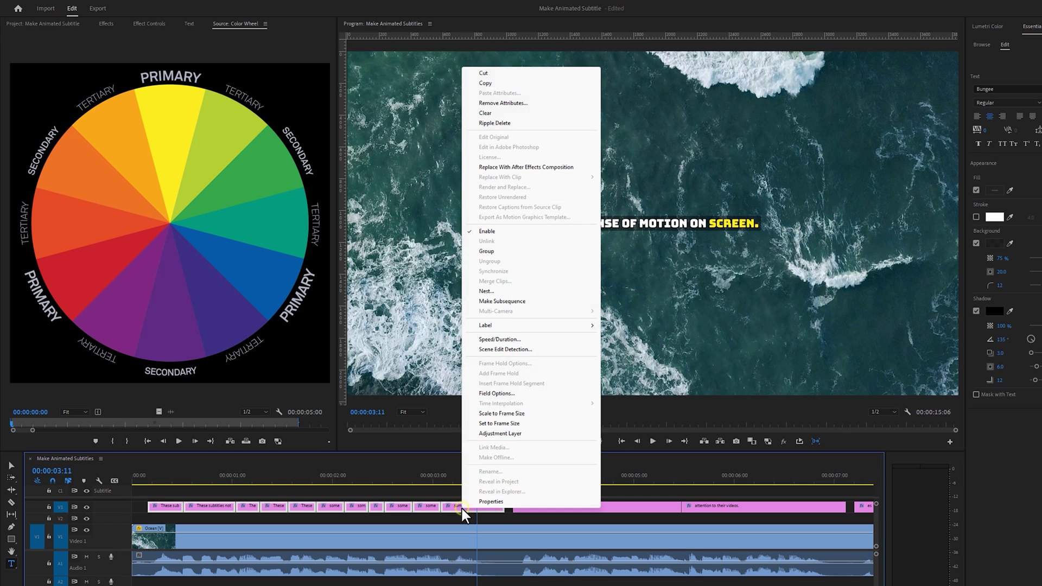
{"action": "left_click", "coordinate": [499, 291]}
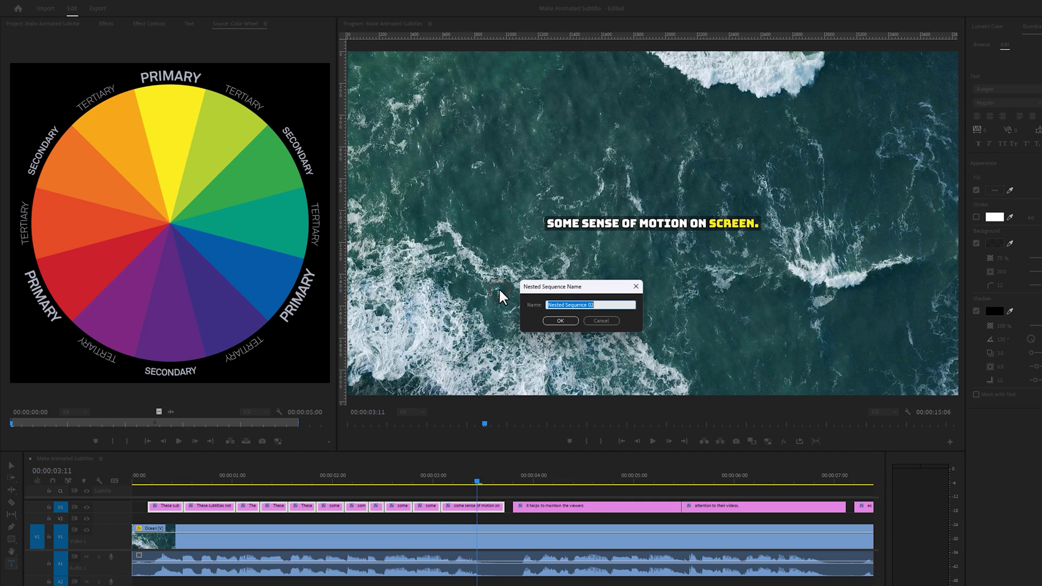
{"action": "left_click", "coordinate": [558, 322]}
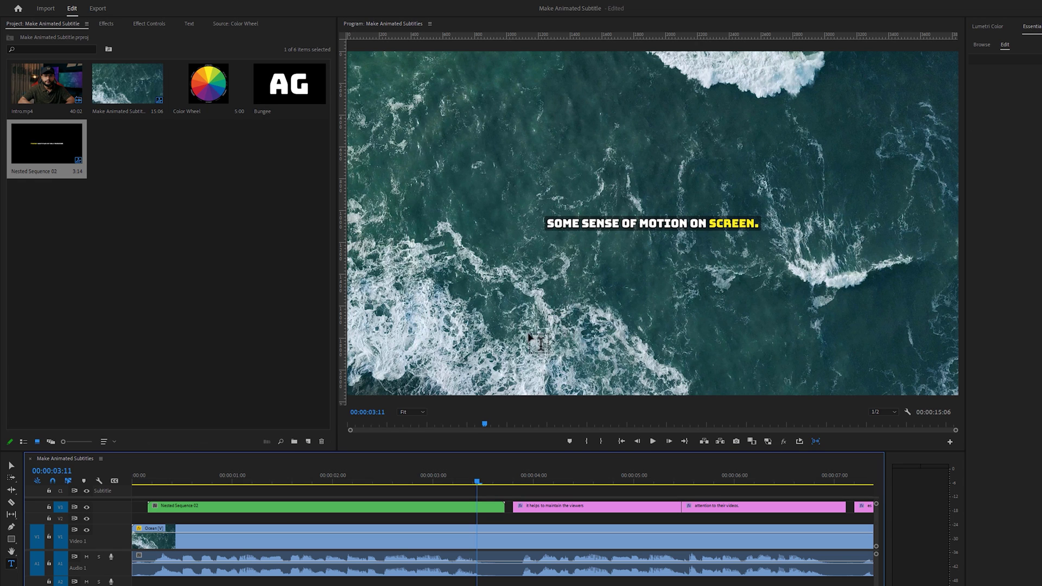
- Move Nested Sequence 02 down to Position 1920, 2012 near the bottom of the frame
{"action": "left_click", "coordinate": [260, 508]}
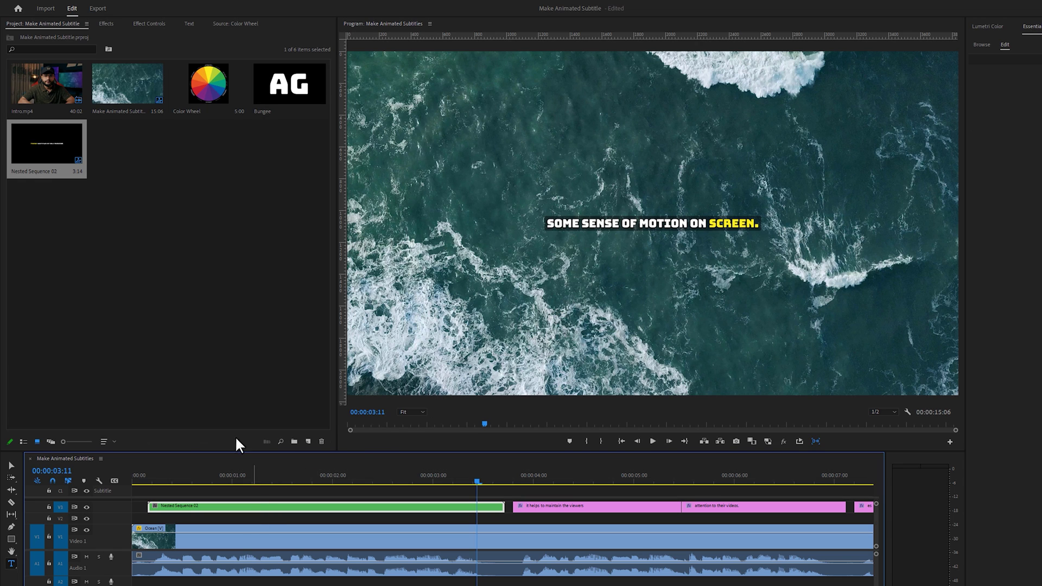
{"action": "left_click", "coordinate": [155, 24]}
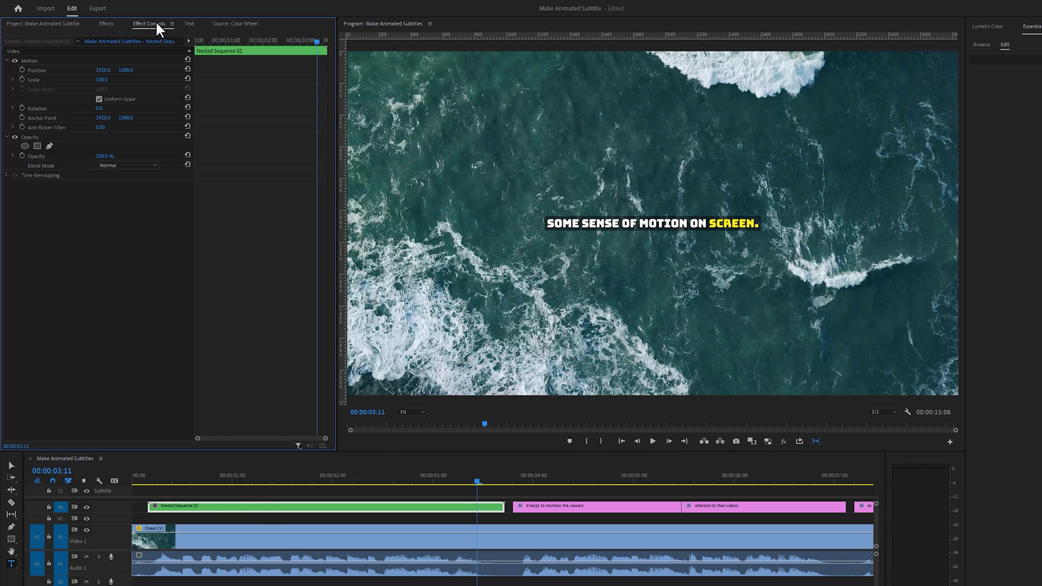
{"action": "left_click_drag", "start_coordinate": [121, 70], "coordinate": [287, 70]}
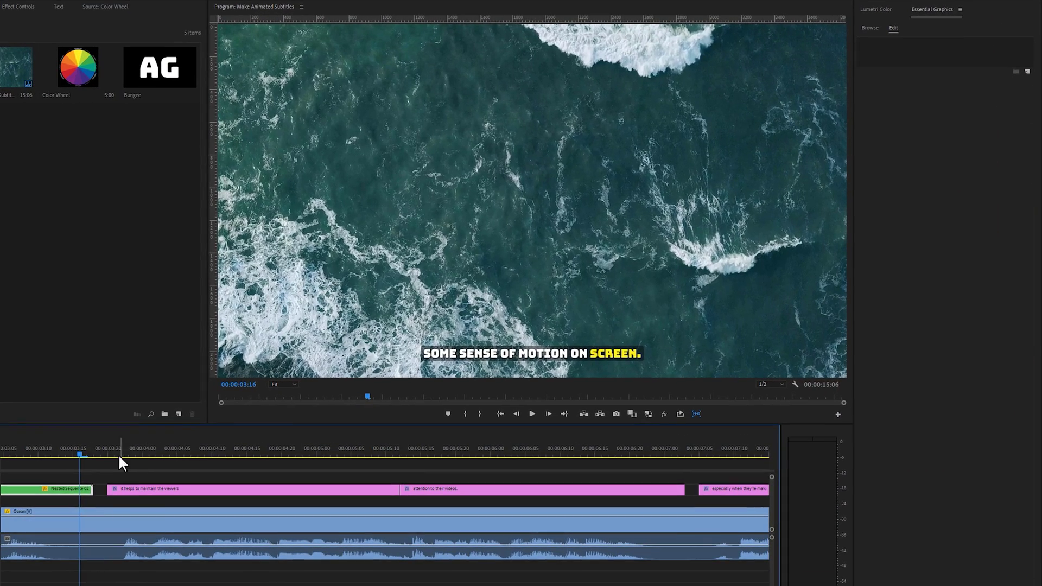
- Remove the background box from 'it helps to maintain the viewers' and set it to Montserrat SemiBold
{"action": "left_click", "coordinate": [218, 431]}
{"action": "left_click", "coordinate": [140, 488]}
{"action": "left_click", "coordinate": [864, 228]}
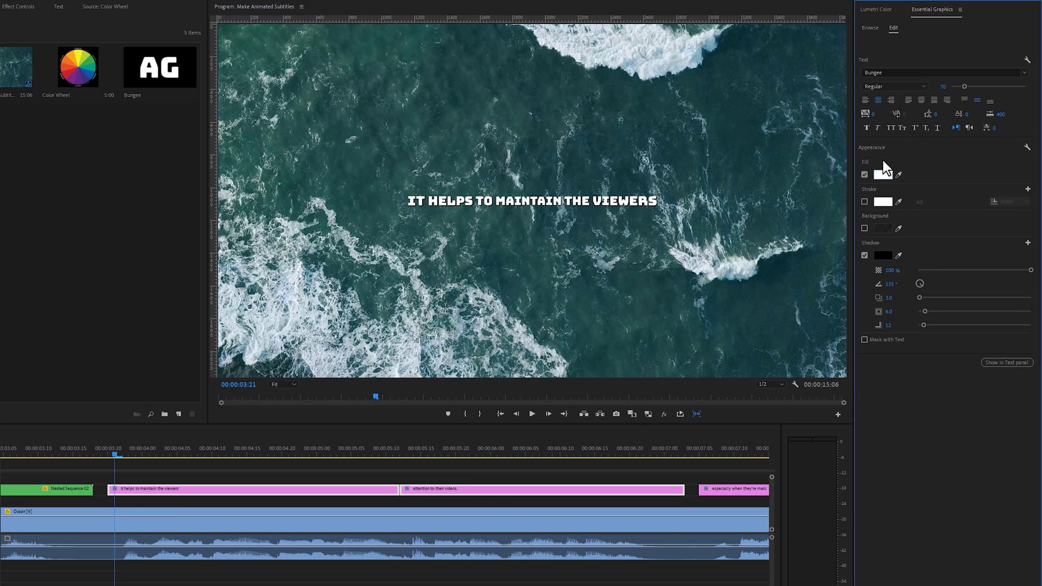
{"action": "left_click", "coordinate": [899, 71]}
{"action": "type", "text": "Mont"}
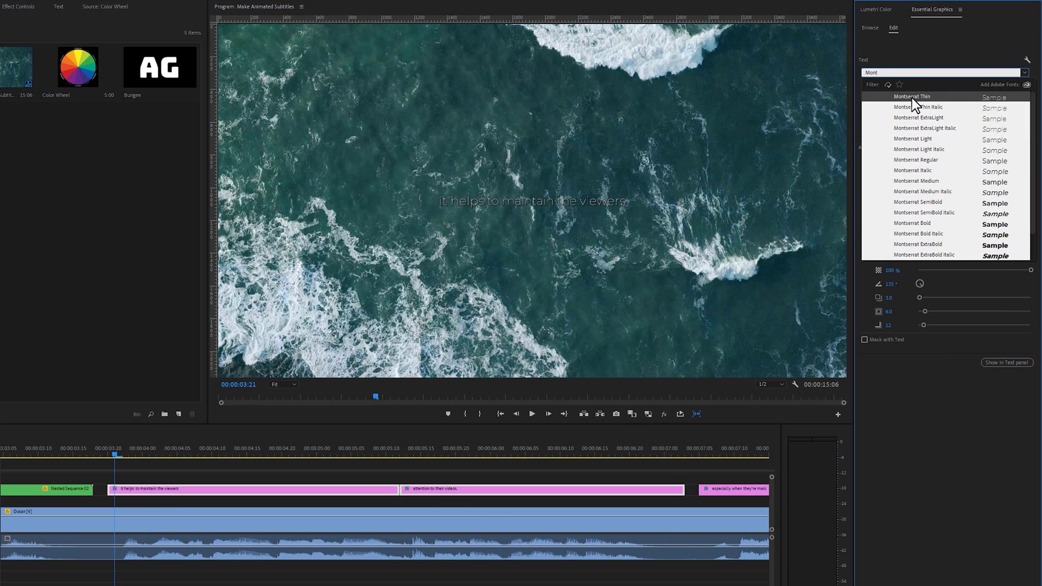
{"action": "left_click", "coordinate": [947, 203]}
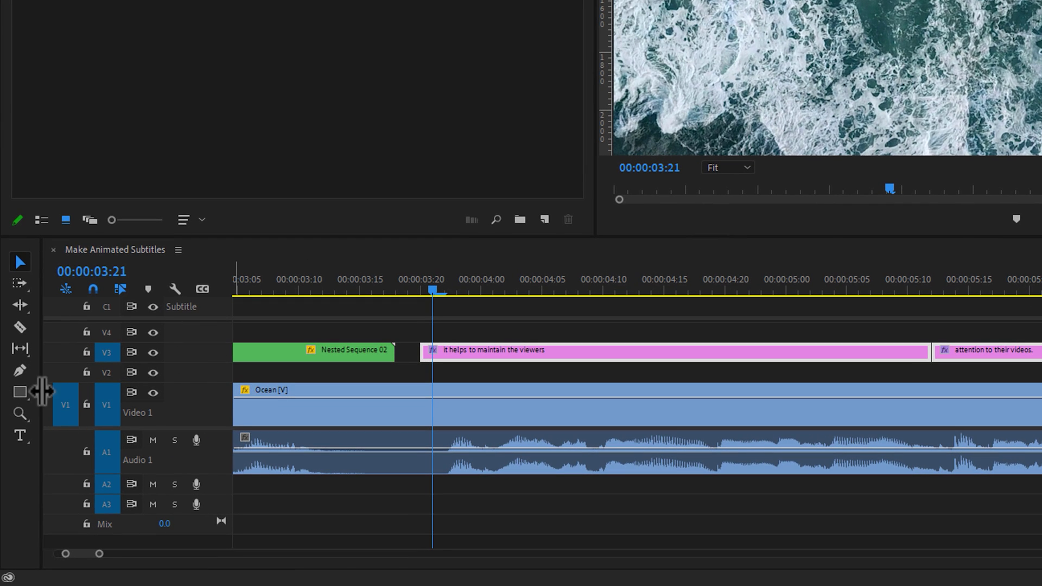
{"action": "left_click", "coordinate": [23, 394]}
{"action": "left_click", "coordinate": [524, 373]}
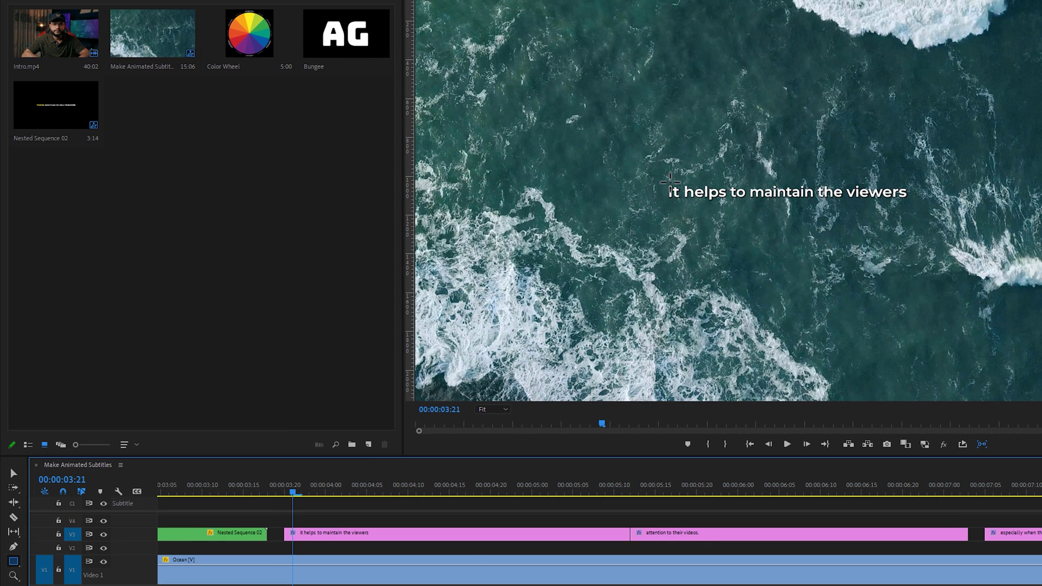
- Draw a rounded yellow box over 'it', move it below the captions, and park the playhead at 00:00:07:03
{"action": "left_click_drag", "start_coordinate": [665, 182], "coordinate": [728, 202]}
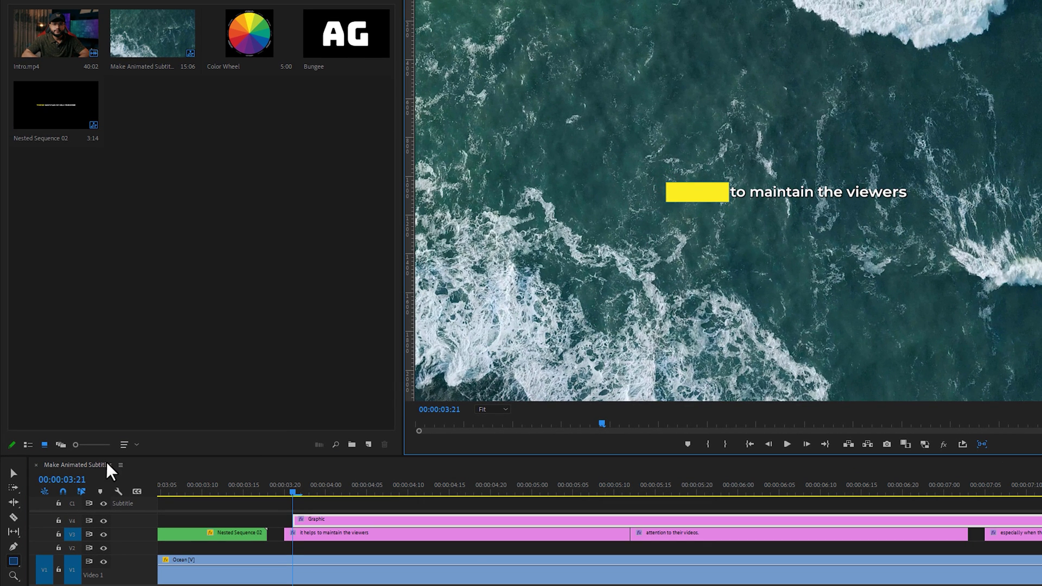
{"action": "left_click", "coordinate": [14, 474]}
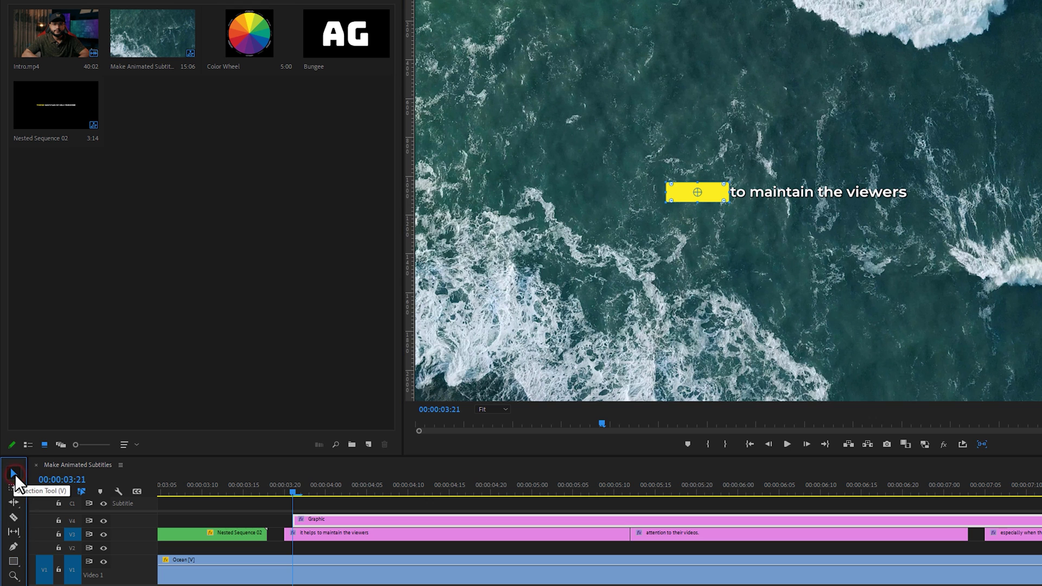
{"action": "left_click", "coordinate": [503, 410]}
{"action": "left_click", "coordinate": [494, 469]}
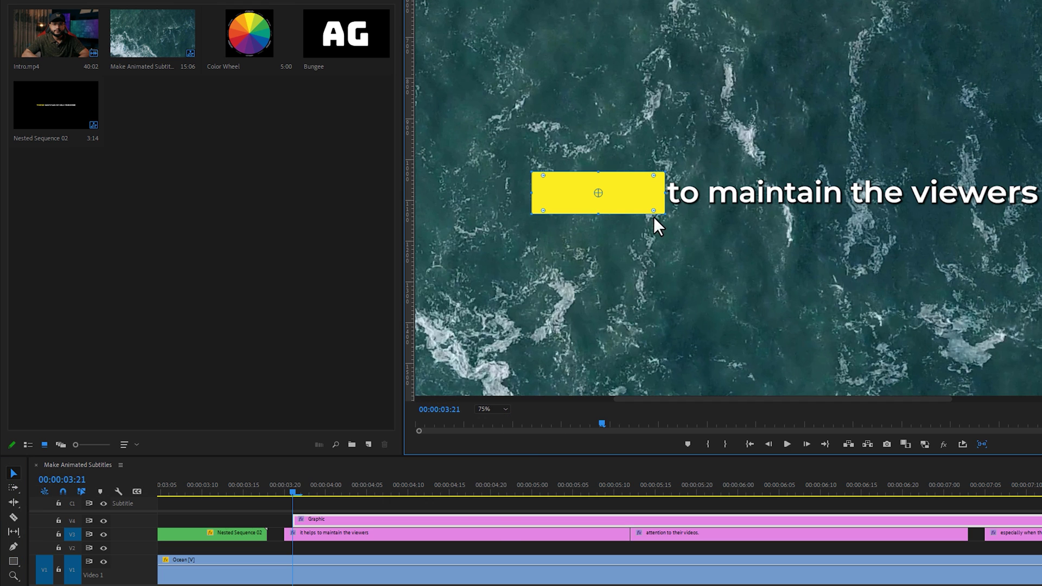
{"action": "left_click_drag", "start_coordinate": [653, 210], "coordinate": [654, 209]}
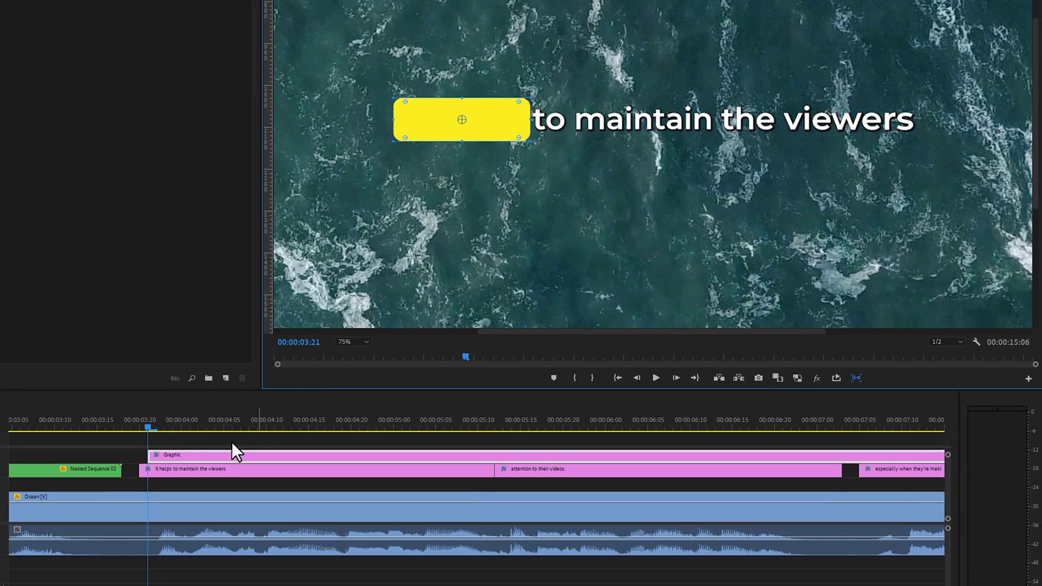
{"action": "left_click_drag", "start_coordinate": [205, 460], "coordinate": [196, 488]}
{"action": "left_click", "coordinate": [837, 426]}
- Cut the yellow box clip where the captions end and delete the leftover piece
{"action": "key", "text": "Right"}
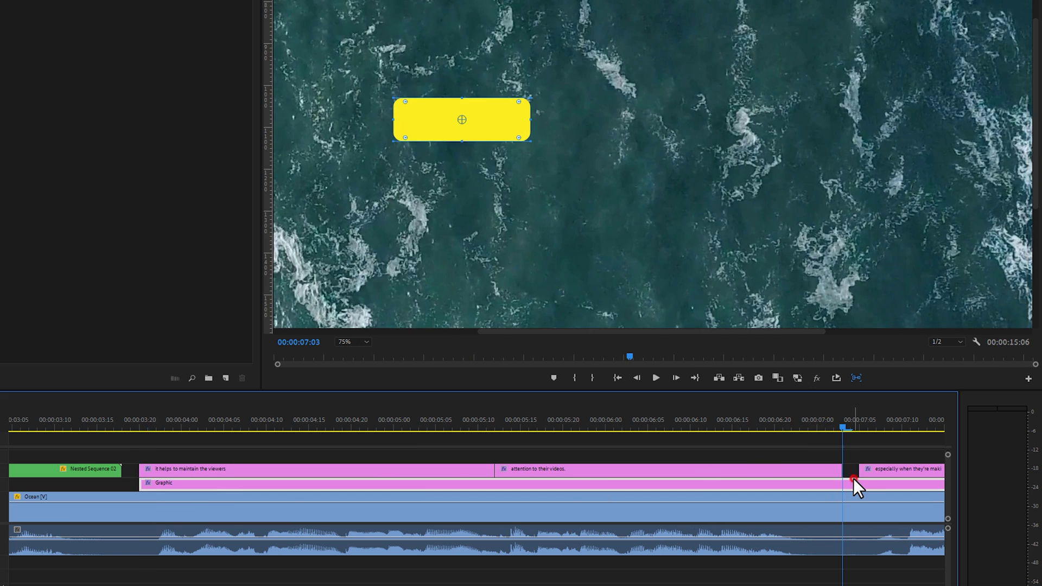
{"action": "key", "text": "ctrl+k"}
{"action": "left_click", "coordinate": [859, 482]}
{"action": "key", "text": "Delete"}
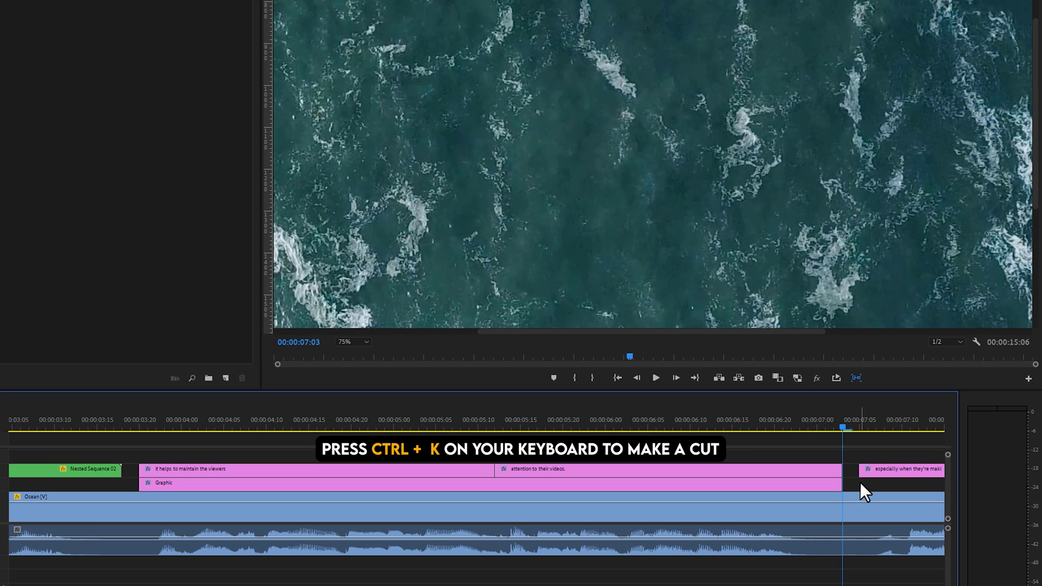
- Cut the box clip after 'it helps', at 00:00:04:19, and where the caption changes
{"action": "left_click", "coordinate": [196, 430]}
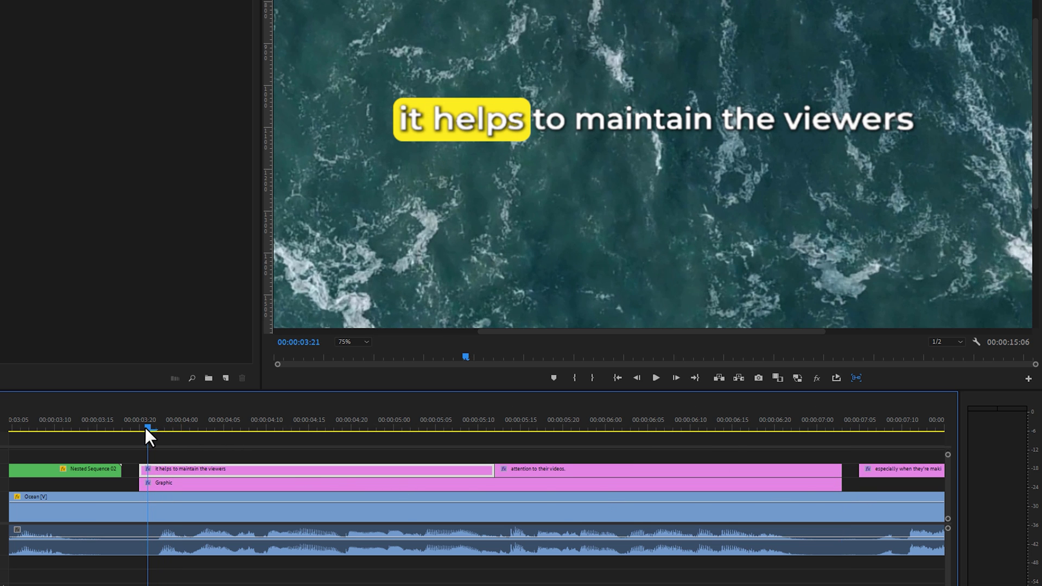
{"action": "left_click_drag", "start_coordinate": [195, 430], "coordinate": [343, 429]}
{"action": "left_click", "coordinate": [255, 483]}
{"action": "key", "text": "ctrl+k"}
{"action": "left_click", "coordinate": [358, 491]}
{"action": "key", "text": "ctrl+k"}
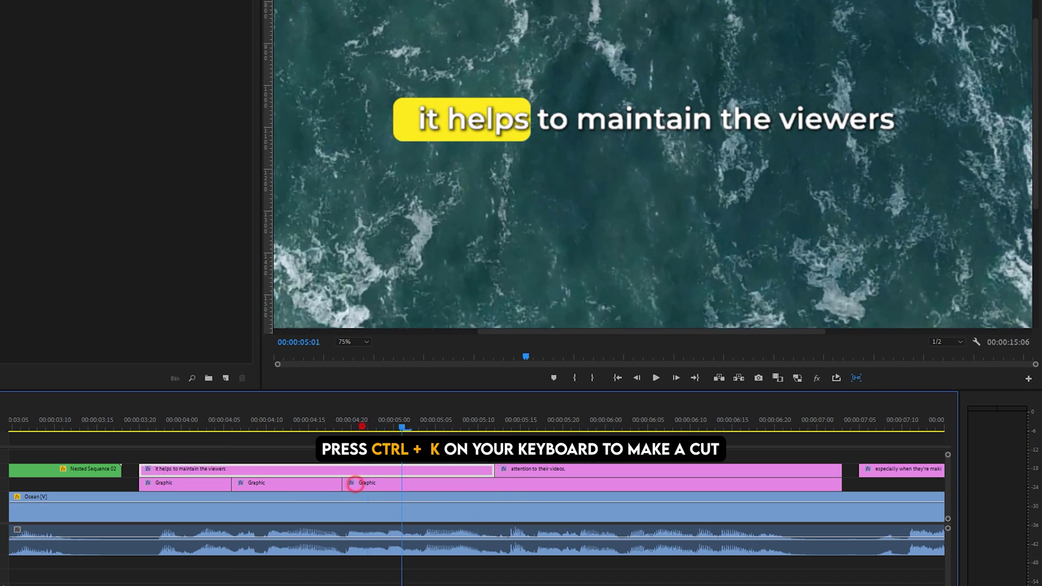
{"action": "key", "text": "Down"}
{"action": "key", "text": "ctrl+k"}
- Cut the box clip at the remaining word breaks, including 00:00:06:10, then select the first piece
{"action": "left_click_drag", "start_coordinate": [507, 428], "coordinate": [698, 488]}
{"action": "key", "text": "ctrl+k"}
{"action": "left_click", "coordinate": [593, 484]}
{"action": "left_click", "coordinate": [698, 482]}
{"action": "key", "text": "ctrl+k"}
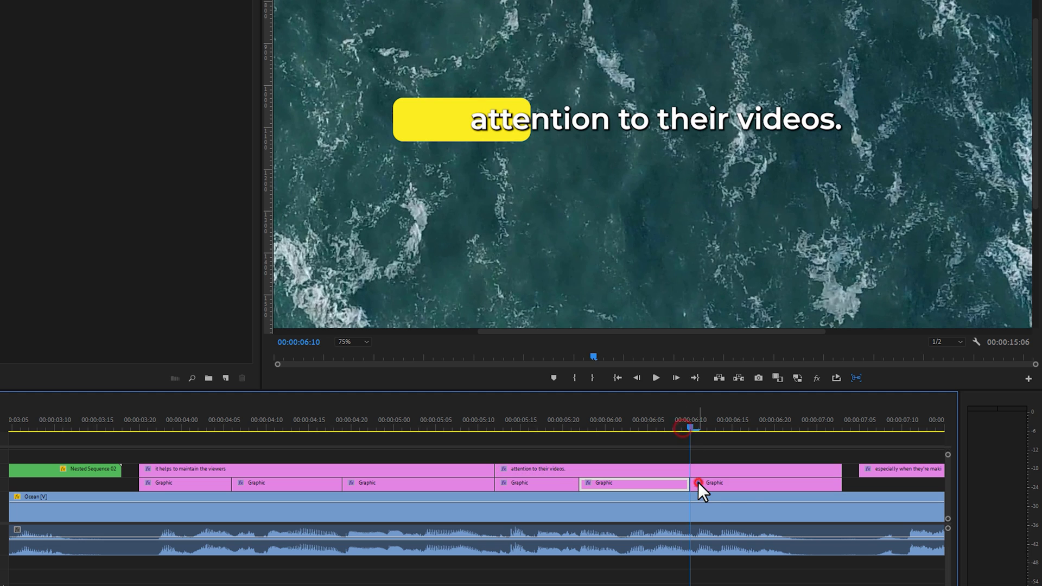
{"action": "left_click", "coordinate": [201, 421]}
{"action": "left_click", "coordinate": [198, 486]}
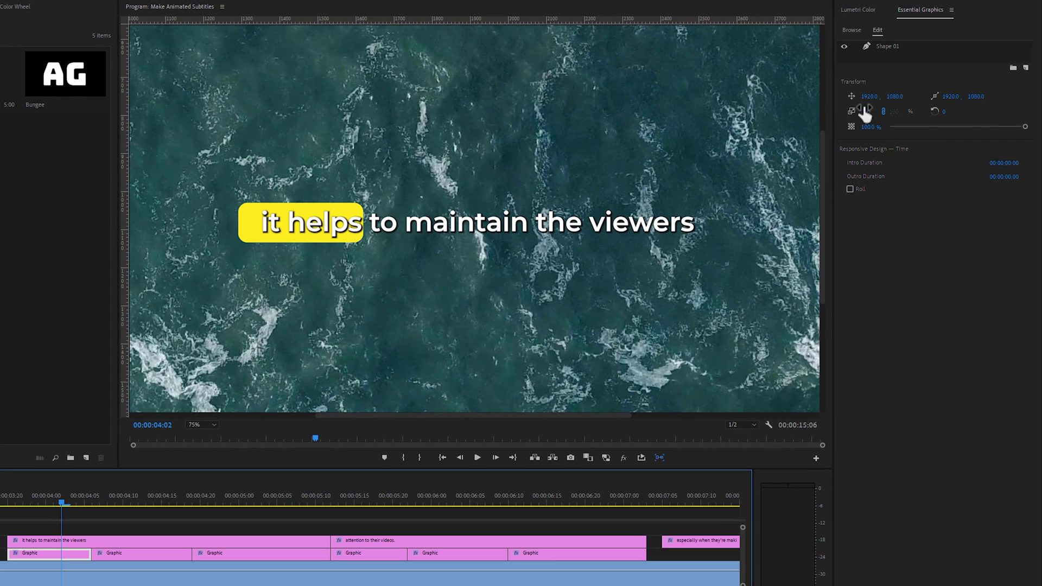
- Fit the yellow box behind 'it helps', then shift and widen it to cover 'maintain' in the second piece
{"action": "left_click", "coordinate": [891, 48]}
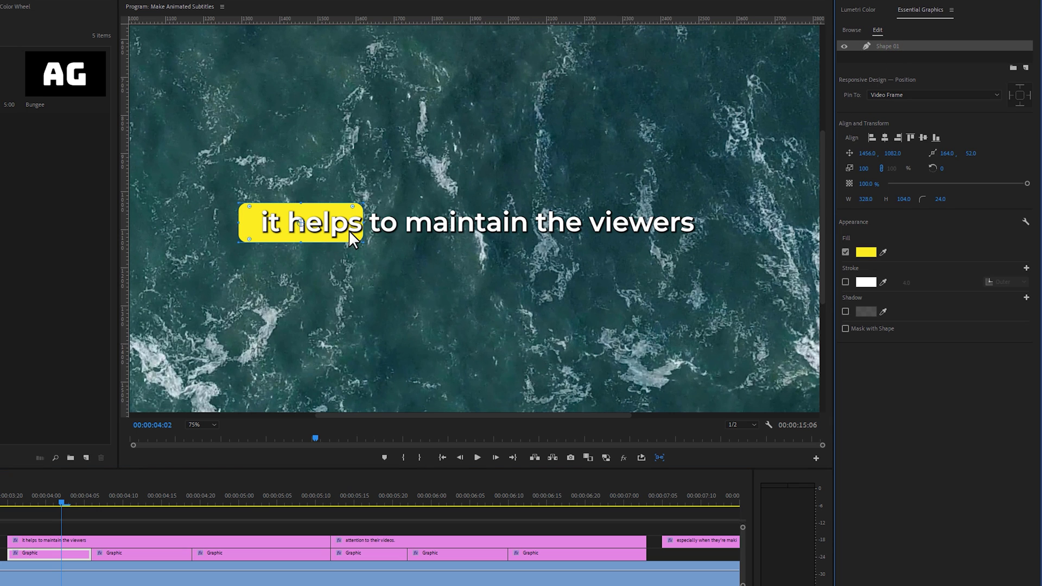
{"action": "left_click_drag", "start_coordinate": [359, 221], "coordinate": [369, 222]}
{"action": "left_click_drag", "start_coordinate": [248, 222], "coordinate": [254, 222]}
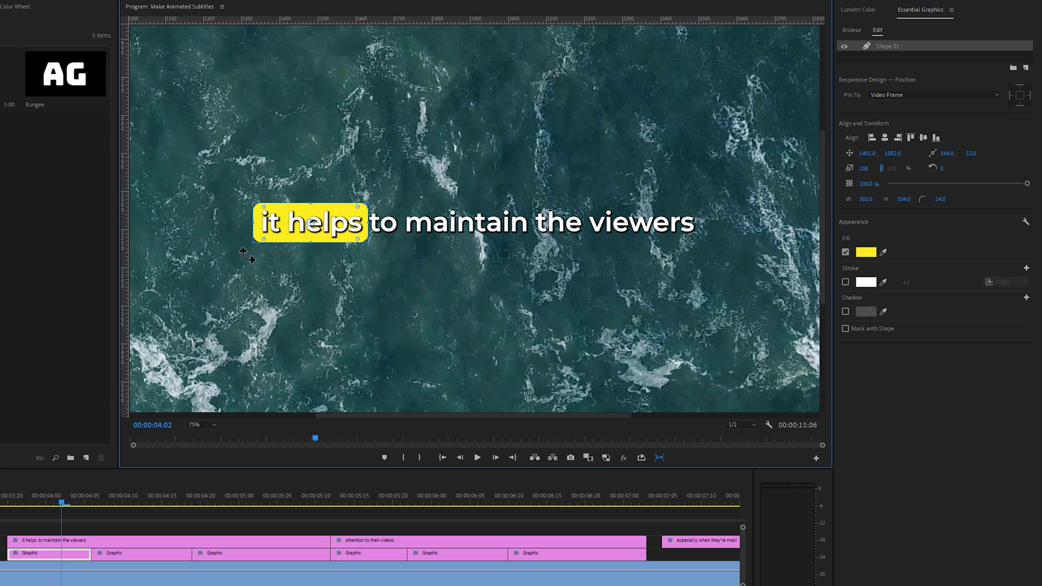
{"action": "left_click", "coordinate": [123, 494]}
{"action": "left_click", "coordinate": [128, 555]}
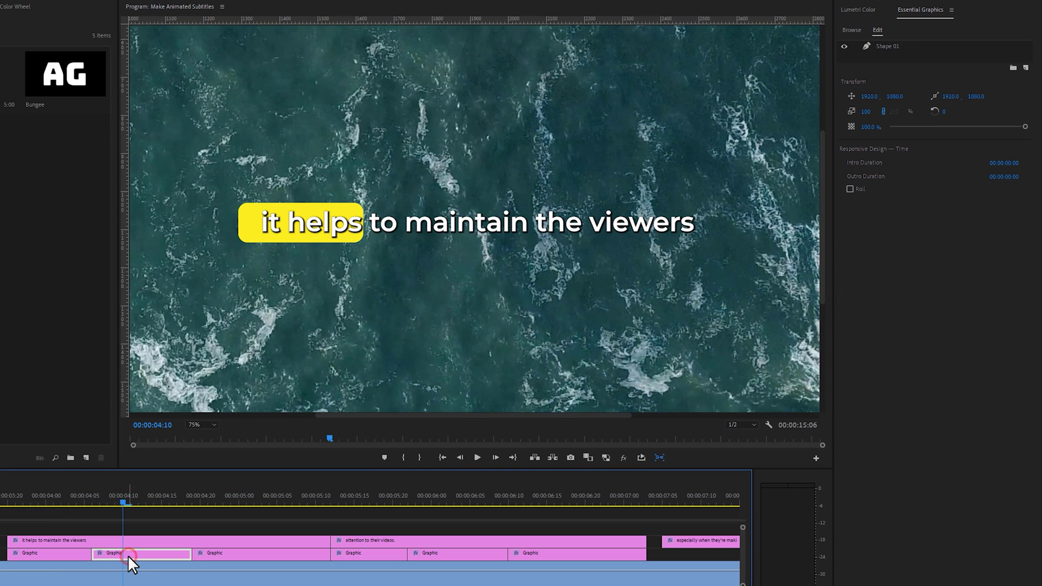
{"action": "left_click", "coordinate": [884, 47]}
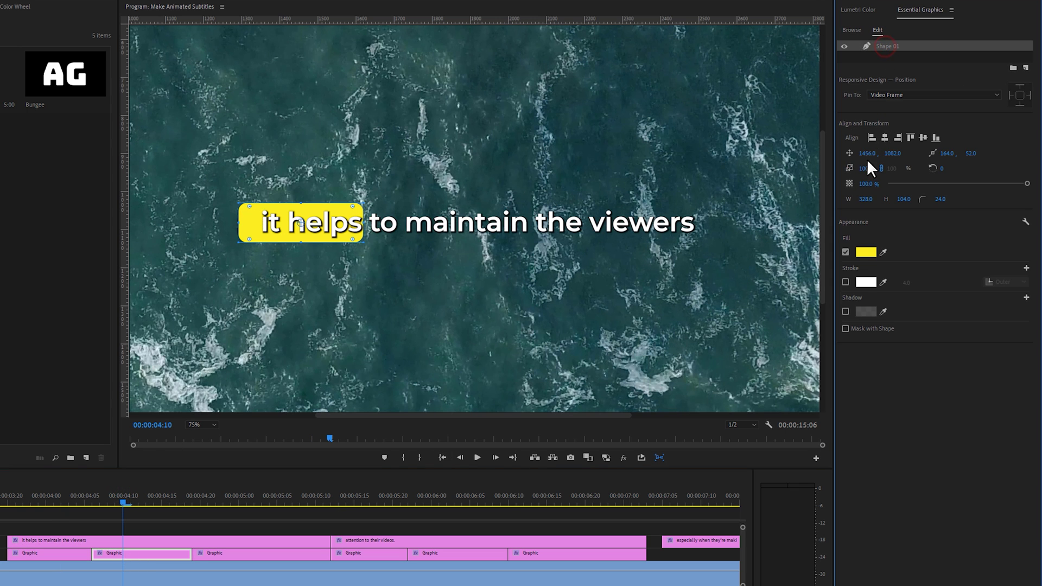
{"action": "left_click_drag", "start_coordinate": [864, 155], "coordinate": [941, 155]}
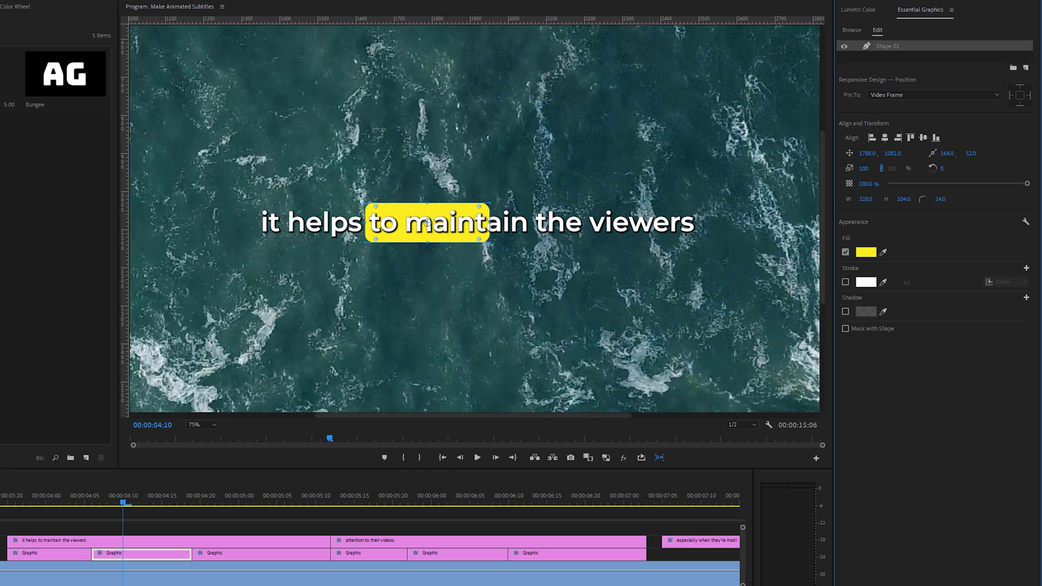
{"action": "left_click_drag", "start_coordinate": [497, 224], "coordinate": [533, 223]}
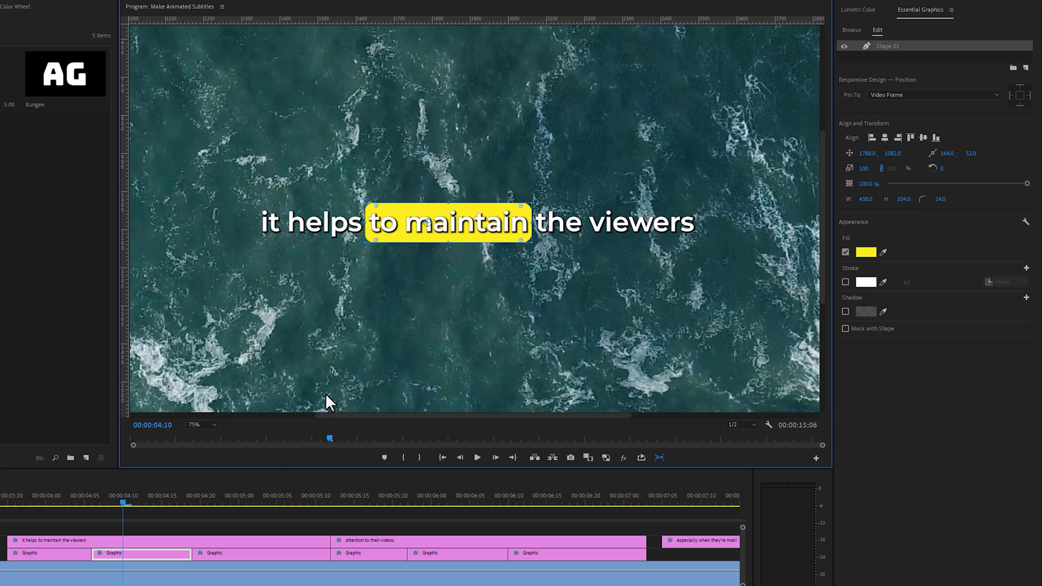
- Slide and stretch the box behind 'the viewers' in the third piece and 'attention' in the fourth
{"action": "left_click", "coordinate": [260, 492]}
{"action": "left_click", "coordinate": [275, 552]}
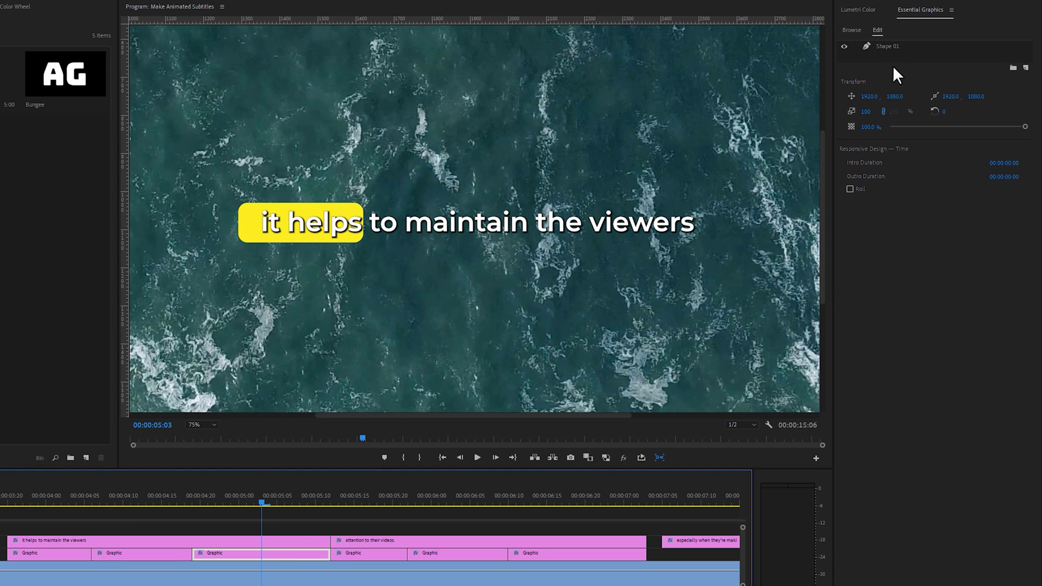
{"action": "left_click", "coordinate": [894, 47]}
{"action": "left_click_drag", "start_coordinate": [867, 153], "coordinate": [1020, 154]}
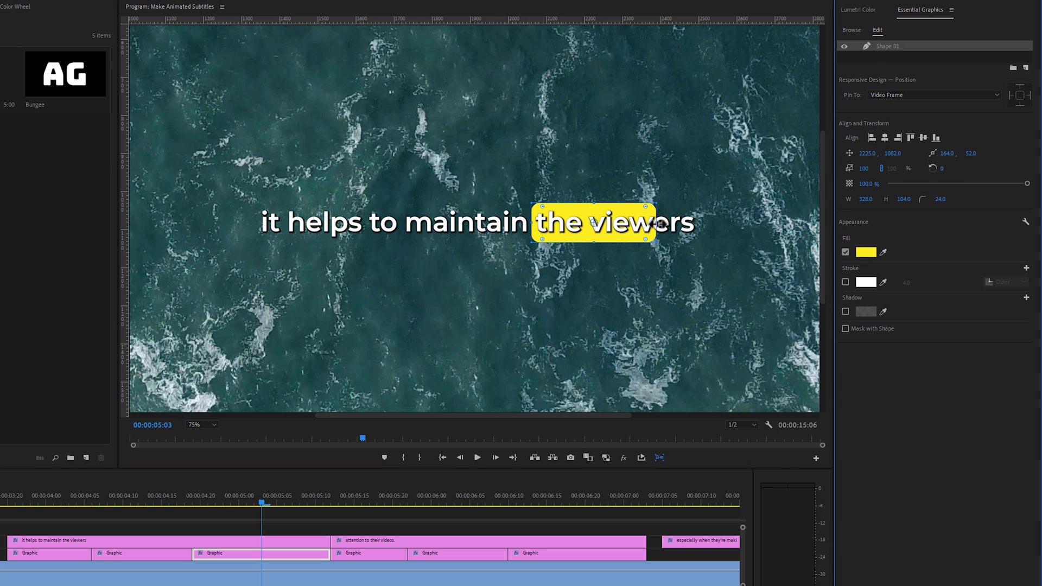
{"action": "left_click_drag", "start_coordinate": [656, 222], "coordinate": [703, 222]}
{"action": "left_click", "coordinate": [377, 500]}
{"action": "left_click", "coordinate": [375, 553]}
{"action": "left_click", "coordinate": [890, 46]}
{"action": "left_click_drag", "start_coordinate": [867, 154], "coordinate": [955, 154]}
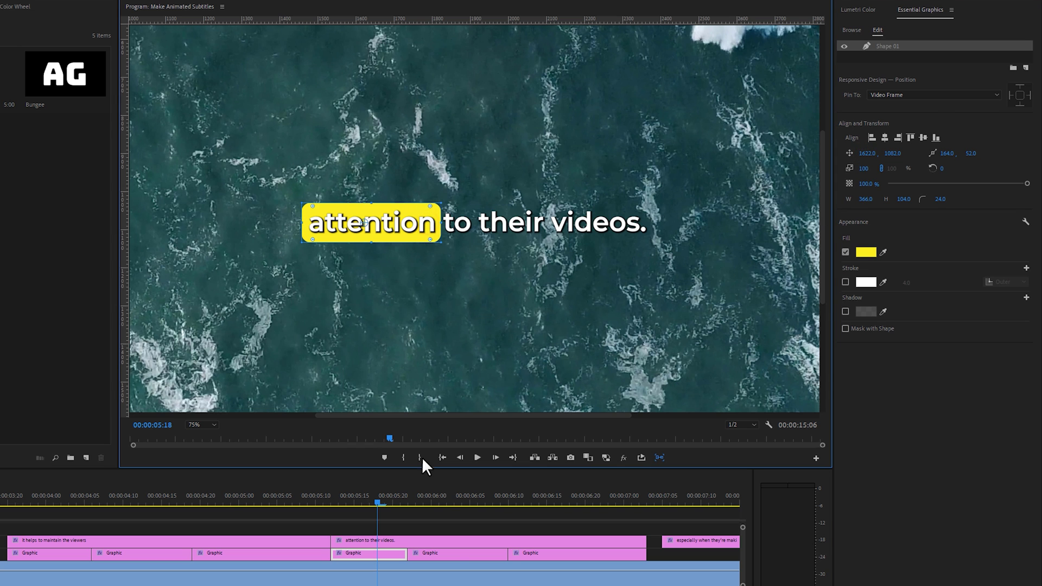
- Slide the box behind 'to their' in the fifth piece and behind 'videos.' in the last
{"action": "left_click", "coordinate": [440, 496]}
{"action": "left_click", "coordinate": [452, 558]}
{"action": "left_click", "coordinate": [890, 46]}
{"action": "left_click_drag", "start_coordinate": [862, 153], "coordinate": [909, 154]}
{"action": "left_click", "coordinate": [558, 223]}
{"action": "left_click", "coordinate": [546, 496]}
{"action": "left_click", "coordinate": [561, 553]}
{"action": "left_click", "coordinate": [890, 46]}
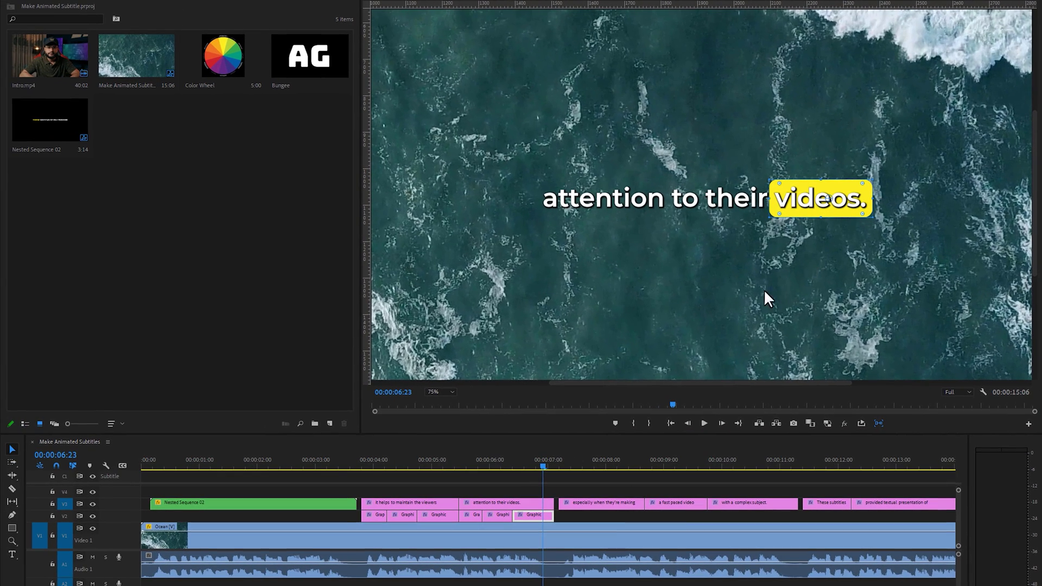
- Fit the whole frame in the preview and play back the animated captions
{"action": "left_click", "coordinate": [445, 397]}
{"action": "left_click", "coordinate": [440, 405]}
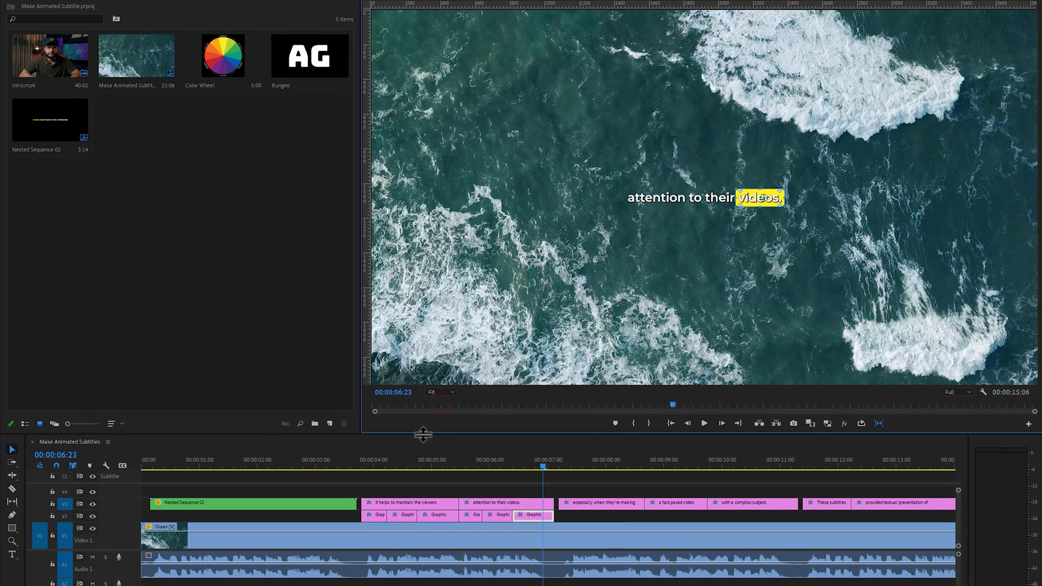
{"action": "left_click", "coordinate": [359, 460]}
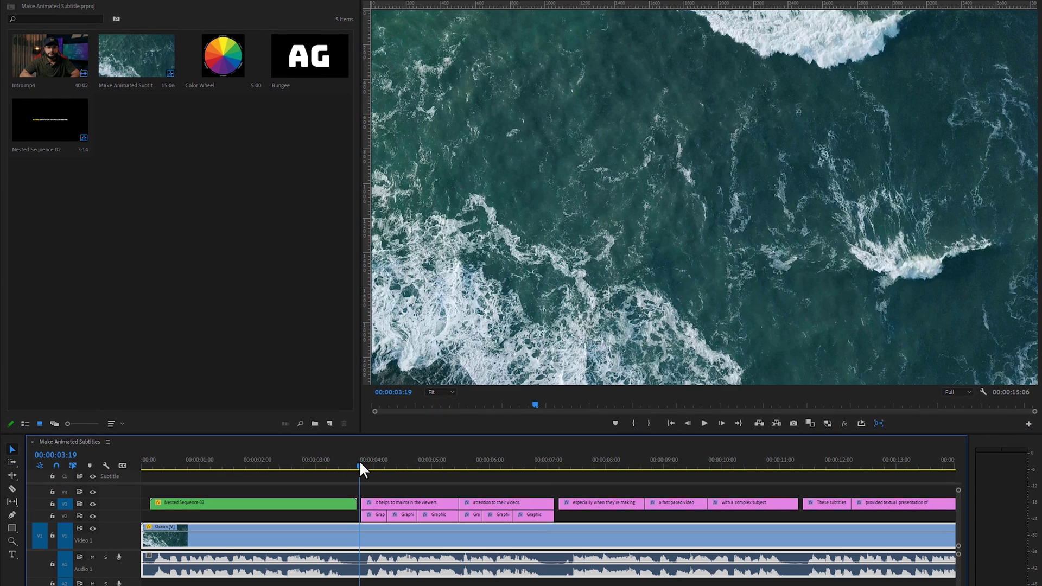
{"action": "key", "text": "space"}
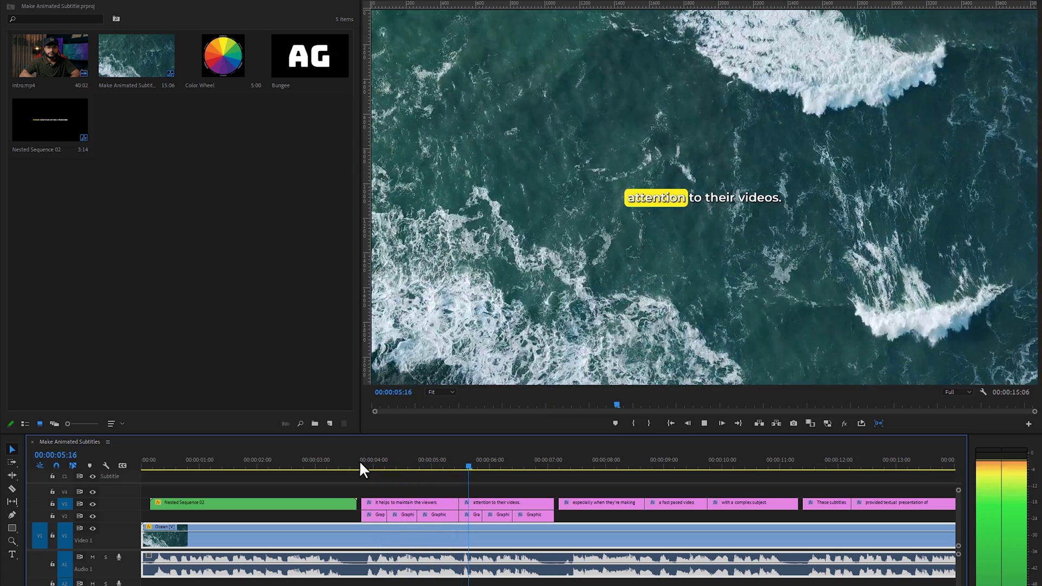
{"action": "key", "text": "space"}
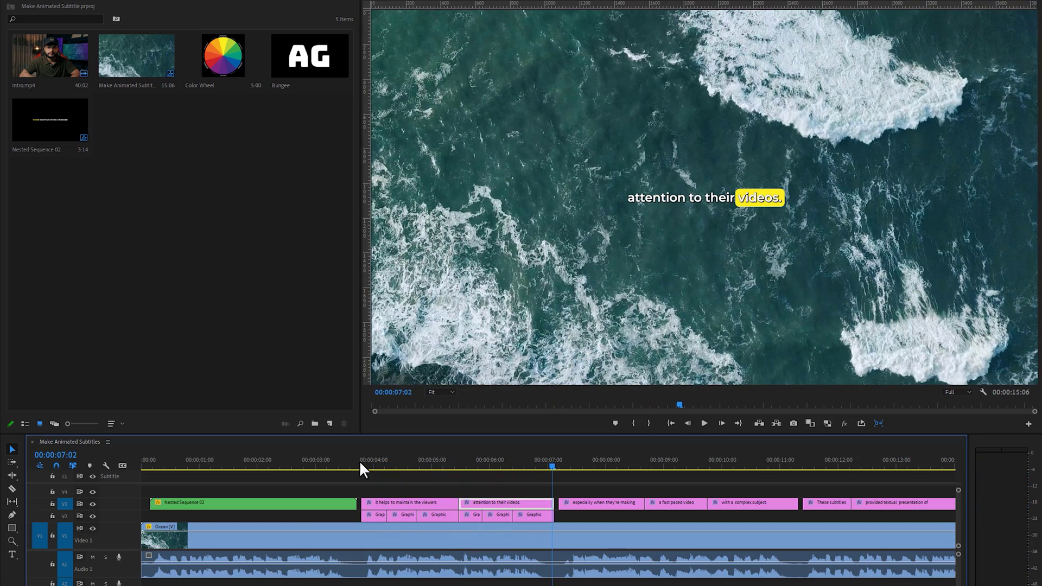
- Nest the caption and yellow box clips from 04:00 to 07:02 into Nested Sequence 03
{"action": "left_click_drag", "start_coordinate": [367, 489], "coordinate": [537, 518]}
{"action": "right_click", "coordinate": [537, 517]}
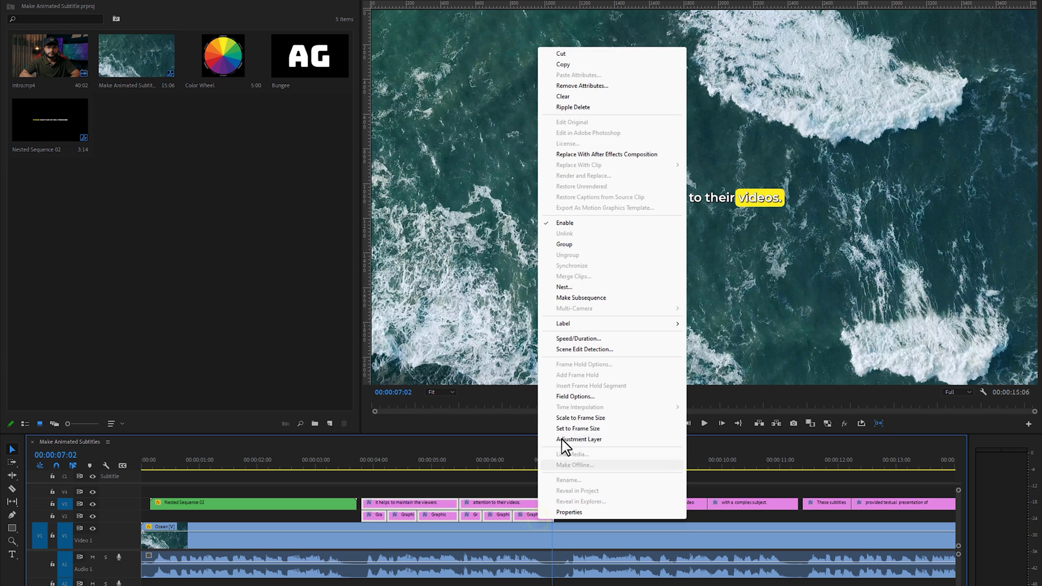
{"action": "left_click", "coordinate": [593, 297]}
{"action": "left_click", "coordinate": [602, 306]}
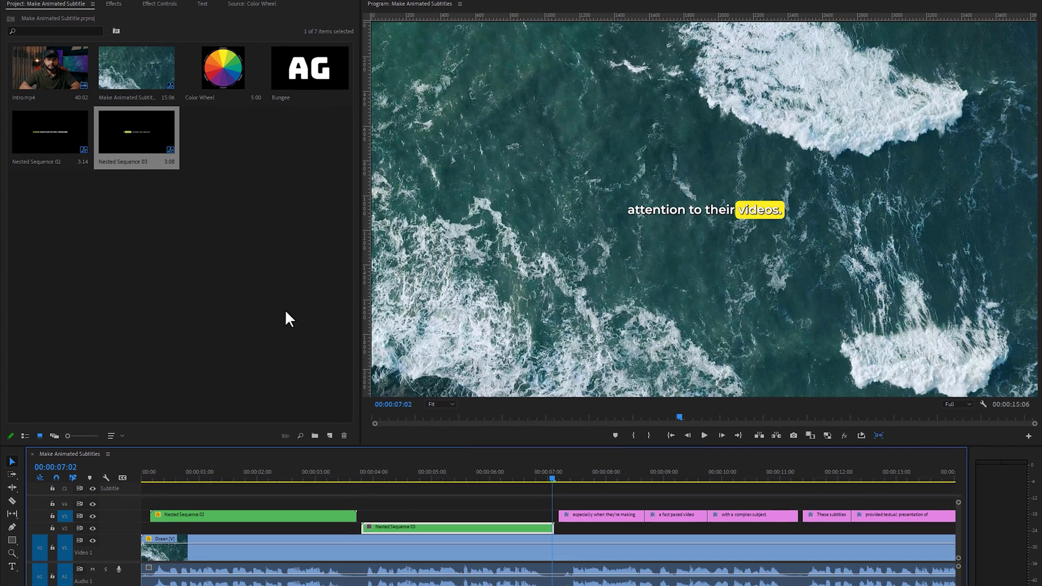
{"action": "left_click", "coordinate": [168, 7]}
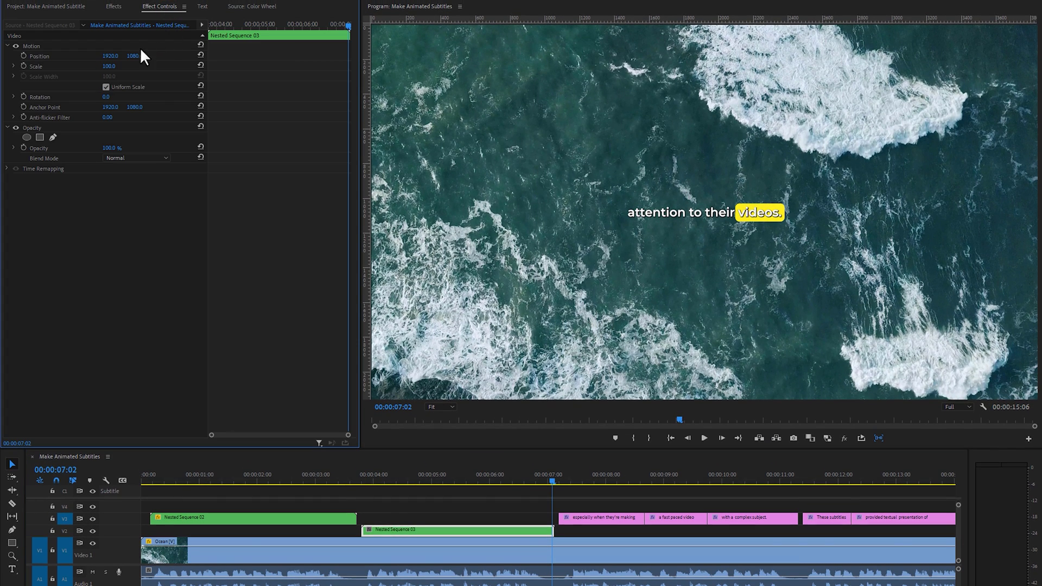